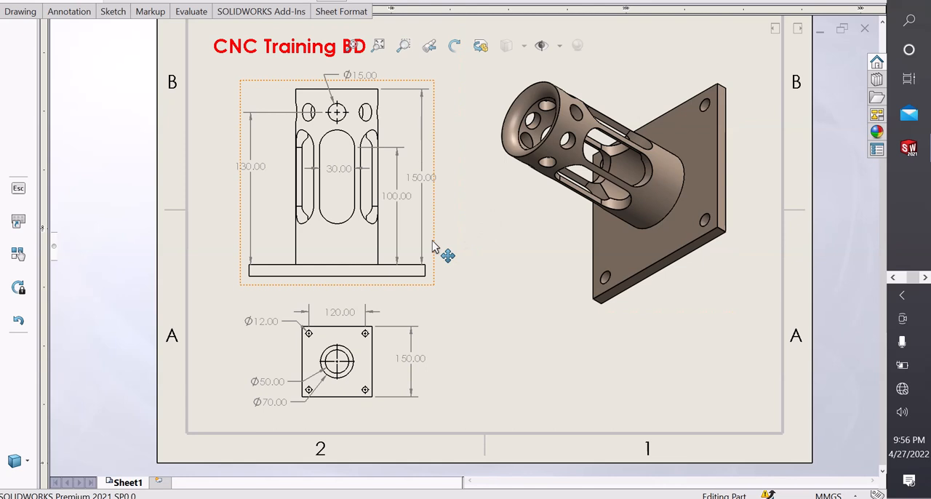
Examine the drawing's front and top views for the base plate, tube, hole and slot dimensions.
left_click(366, 389)
scroll(366, 390, "down", 3)
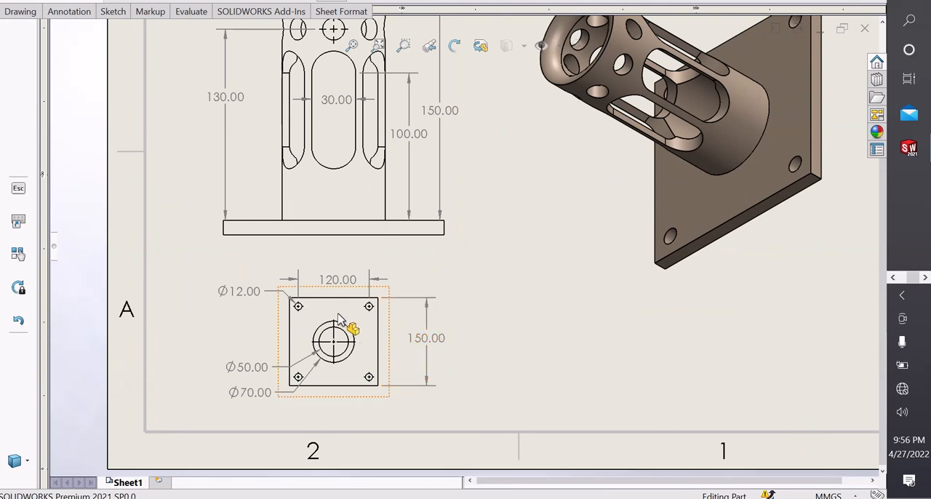
scroll(339, 320, "down", 2)
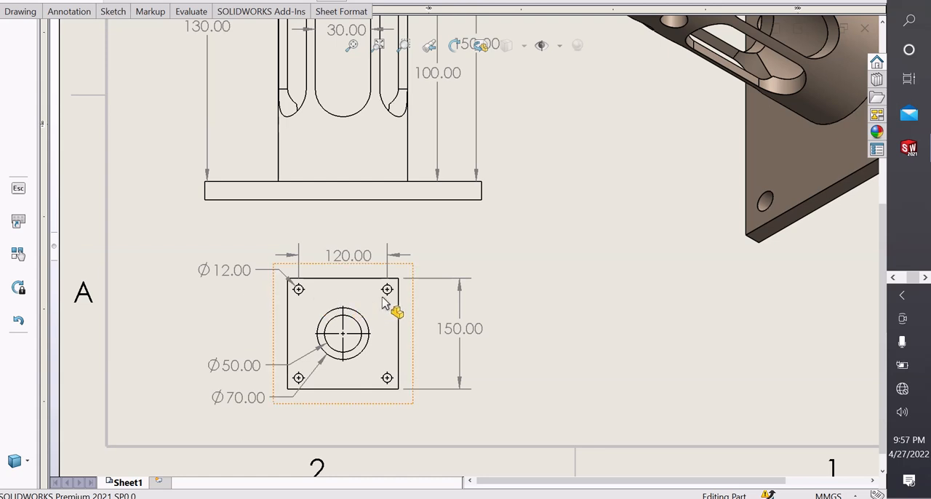
scroll(342, 286, "up", 5)
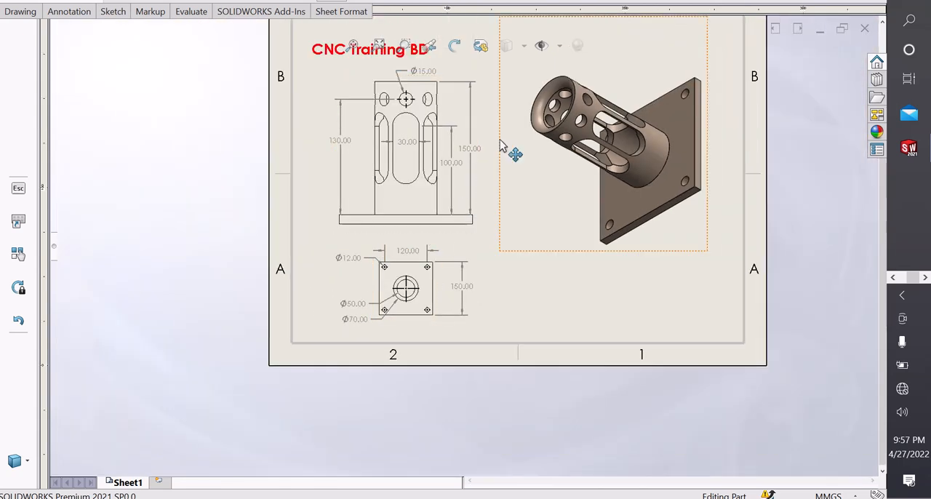
scroll(469, 150, "down", 2)
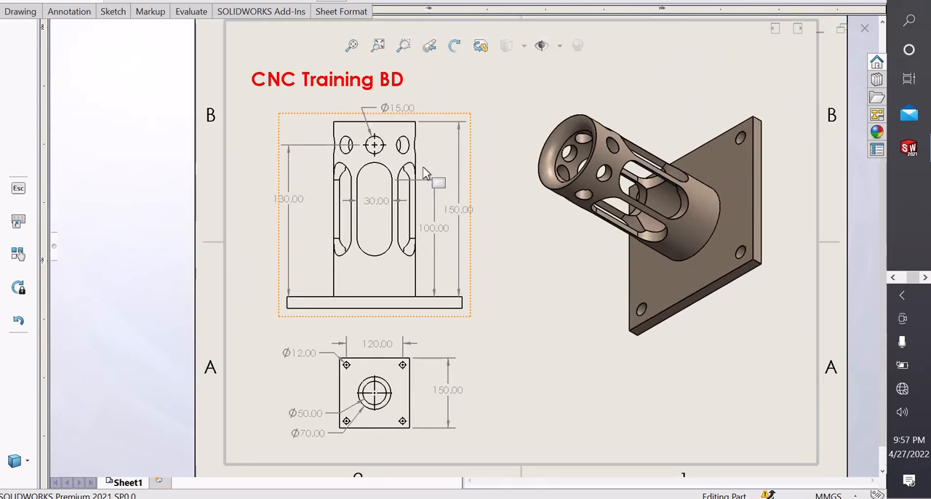
scroll(426, 175, "down", 1)
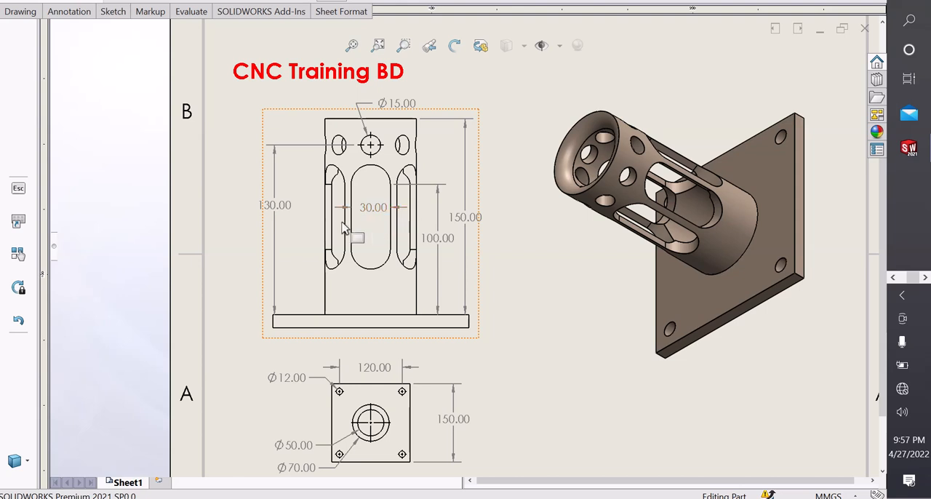
scroll(387, 148, "down", 1)
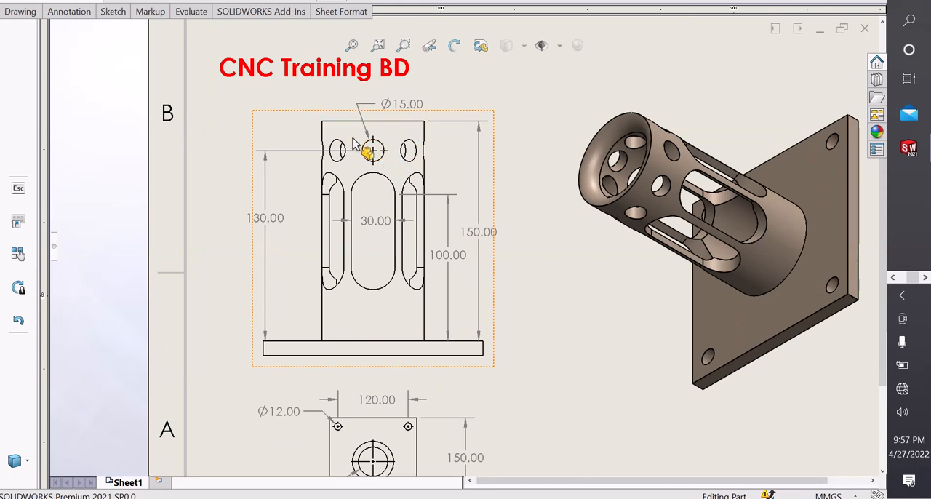
scroll(370, 154, "up", 1)
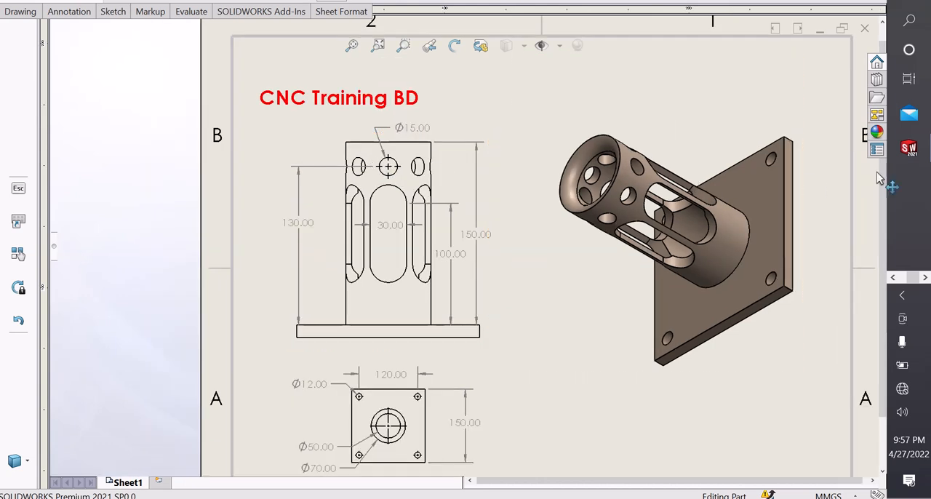
Switch to the Part2 document and start a sketch on the Front Plane.
mouse_move(910, 152)
left_click(824, 220)
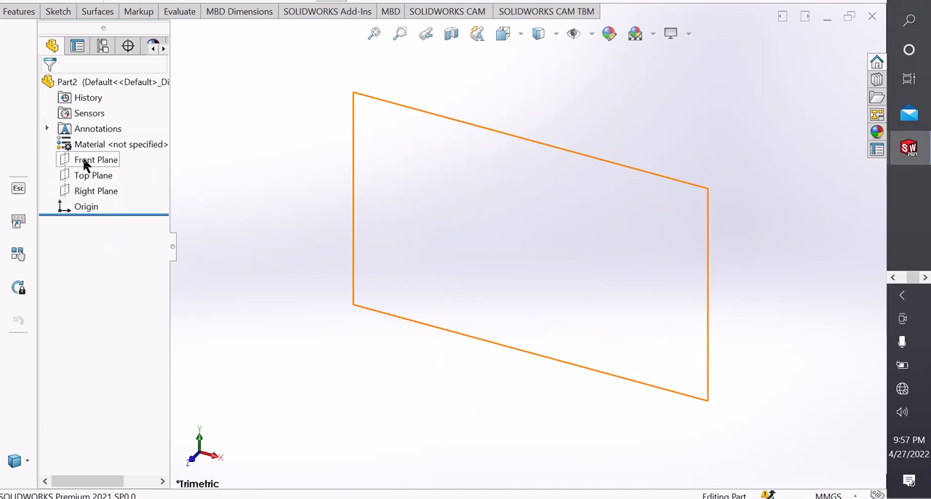
left_click(84, 161)
left_click(96, 141)
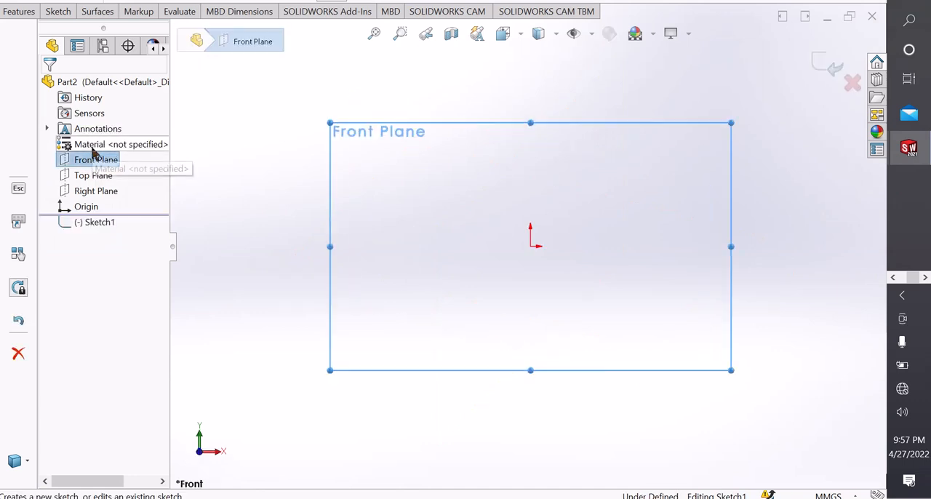
scroll(559, 174, "down", 1)
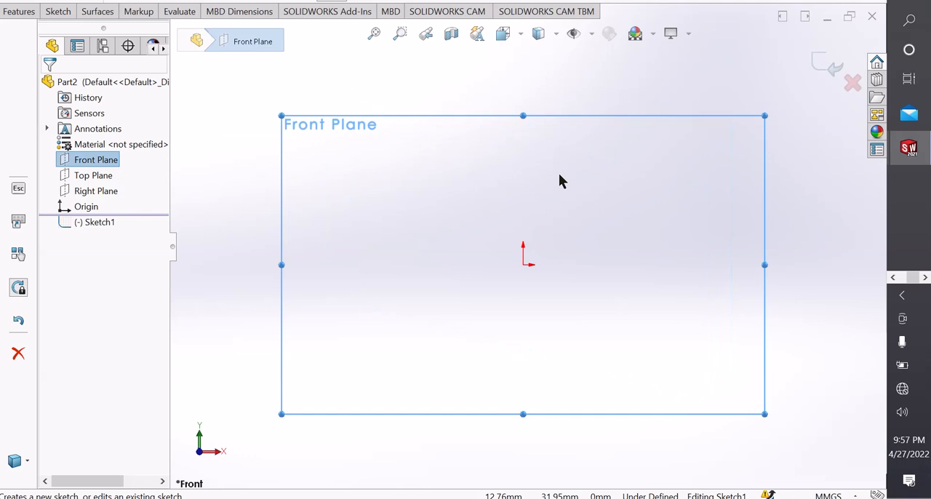
Sketch a center rectangle about 100.5 mm wide and 93.4 mm high, centred on the origin.
left_click(62, 19)
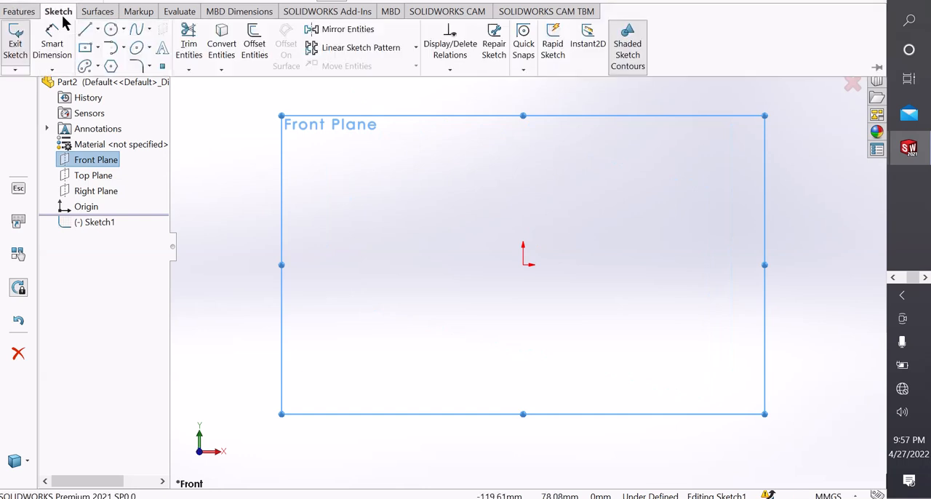
left_click(99, 48)
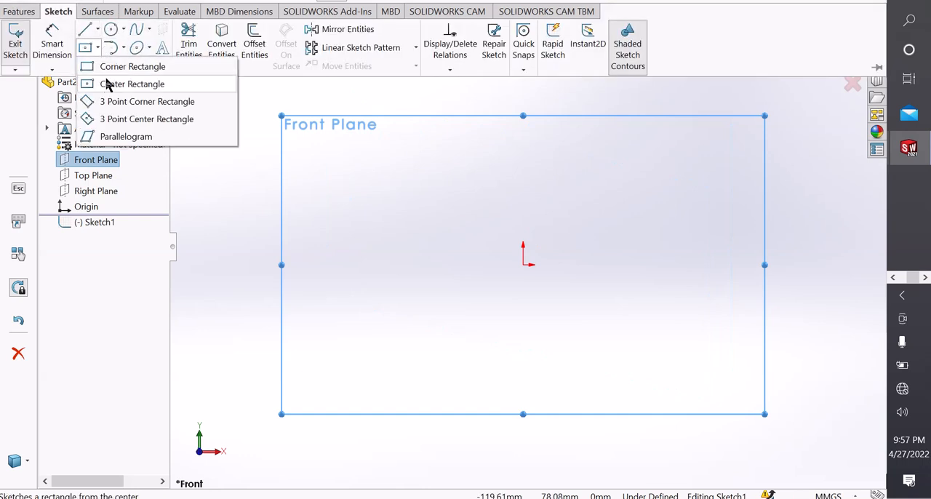
left_click(108, 83)
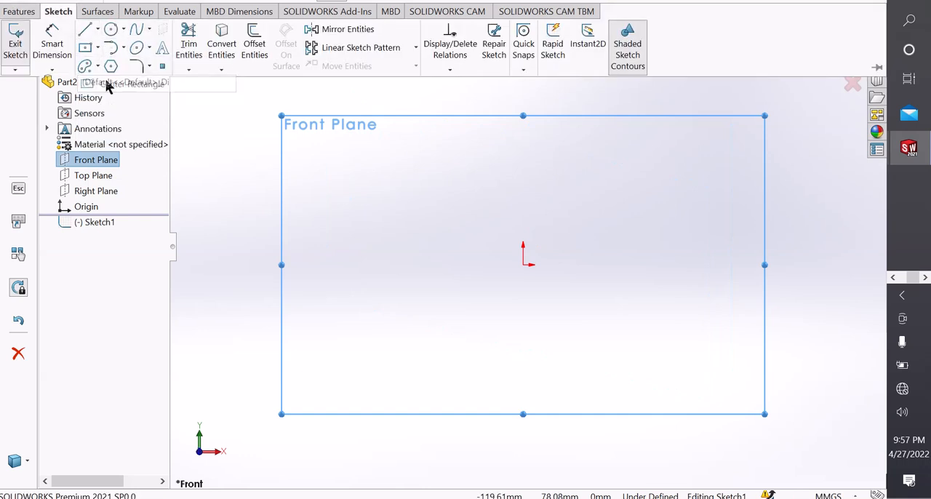
left_click(523, 264)
left_click(659, 137)
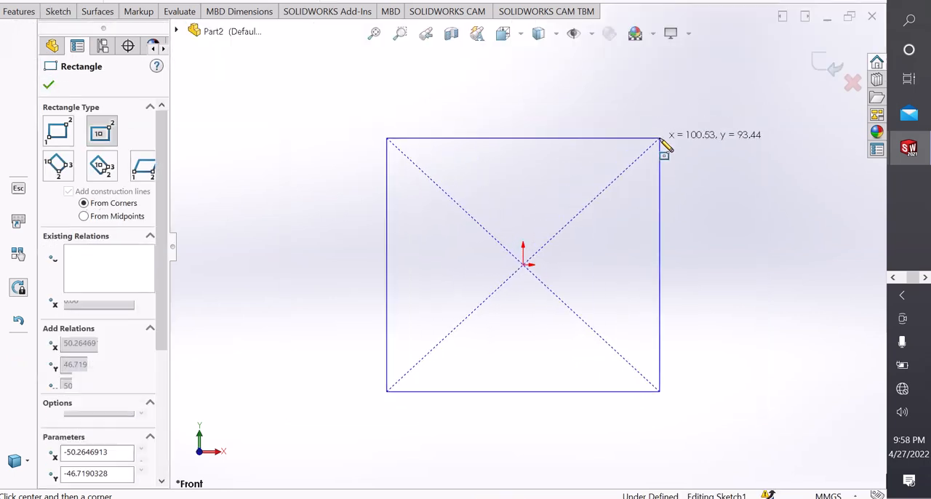
Sketch a second center rectangle about 79 mm by 74 mm inside the first, also centred on the origin.
left_click(523, 265)
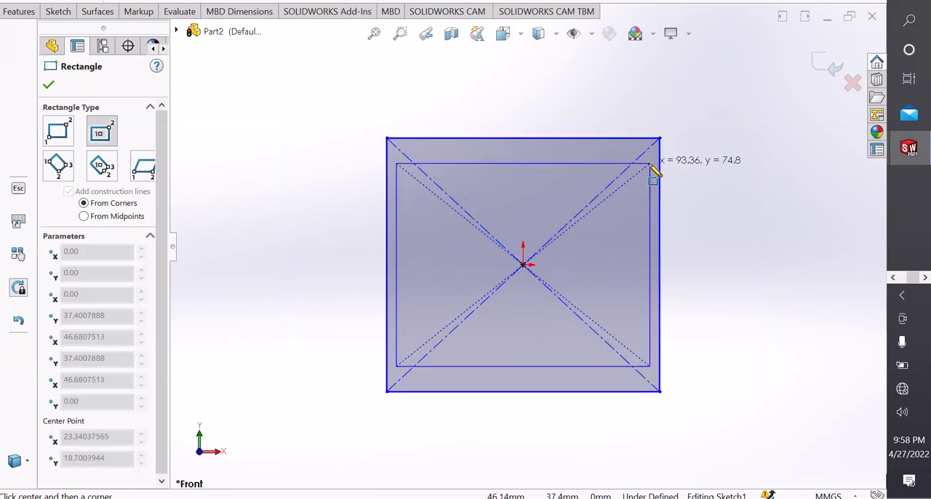
left_click(633, 168)
right_click(634, 171)
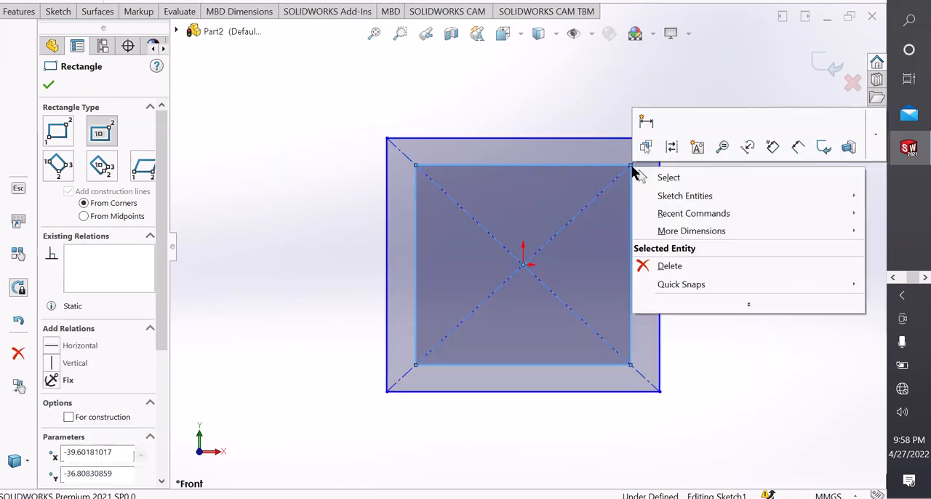
left_click(649, 180)
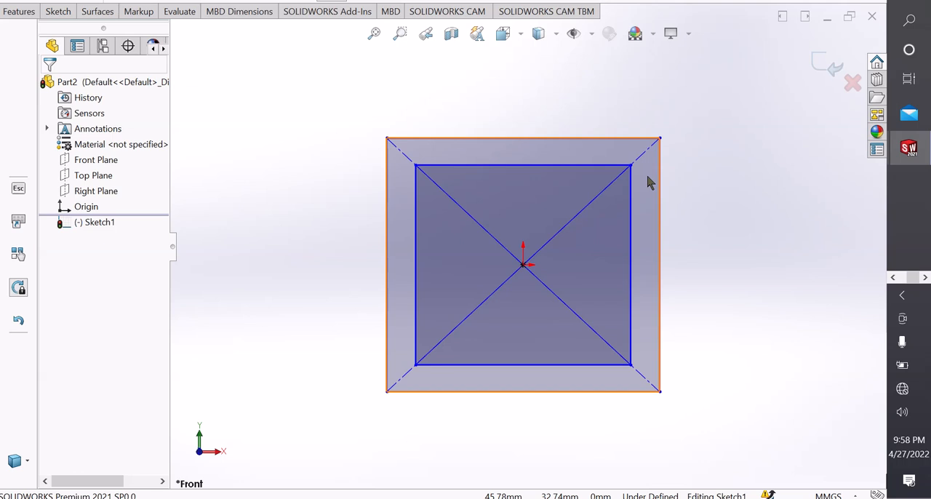
Dimension the outer rectangle's top edge and set its width to 150 mm.
right_click_drag(694, 412, 686, 71)
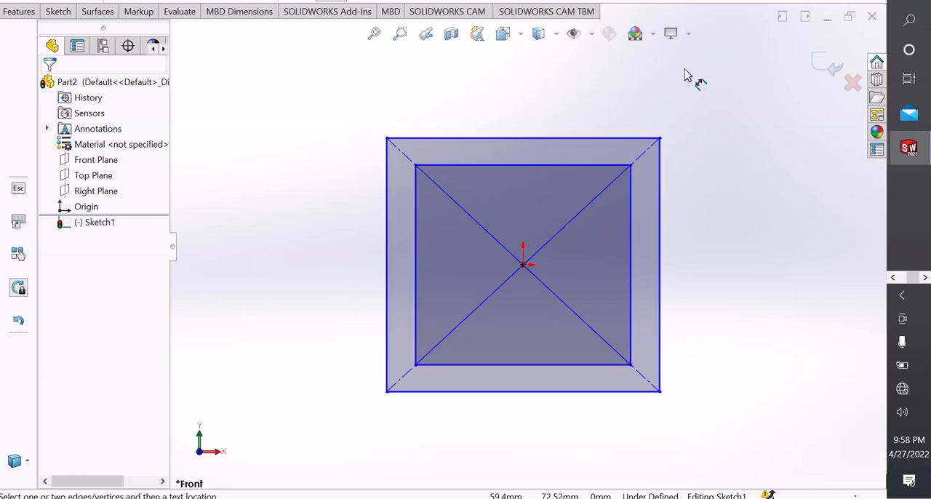
left_click(517, 140)
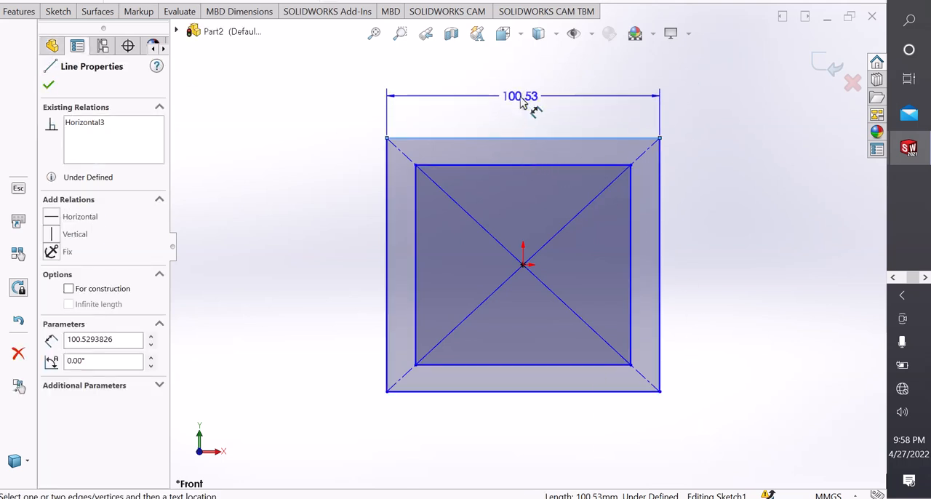
left_click(520, 103)
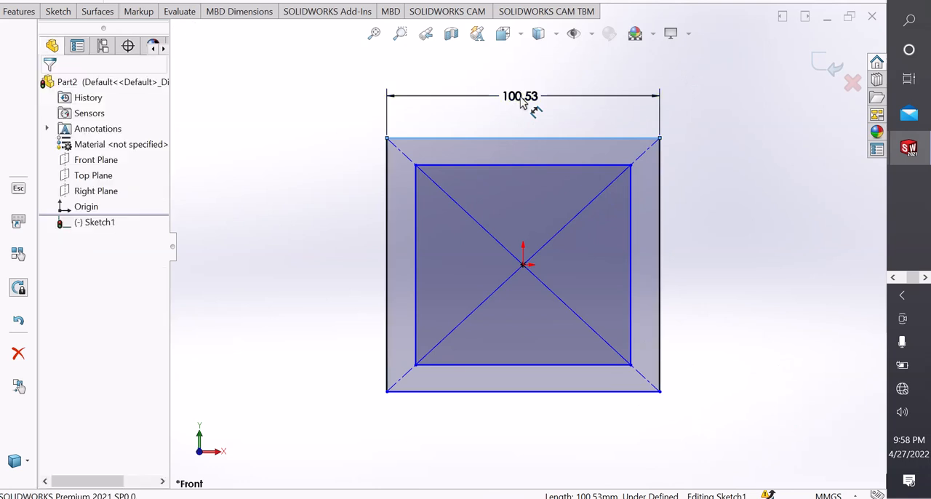
type("150")
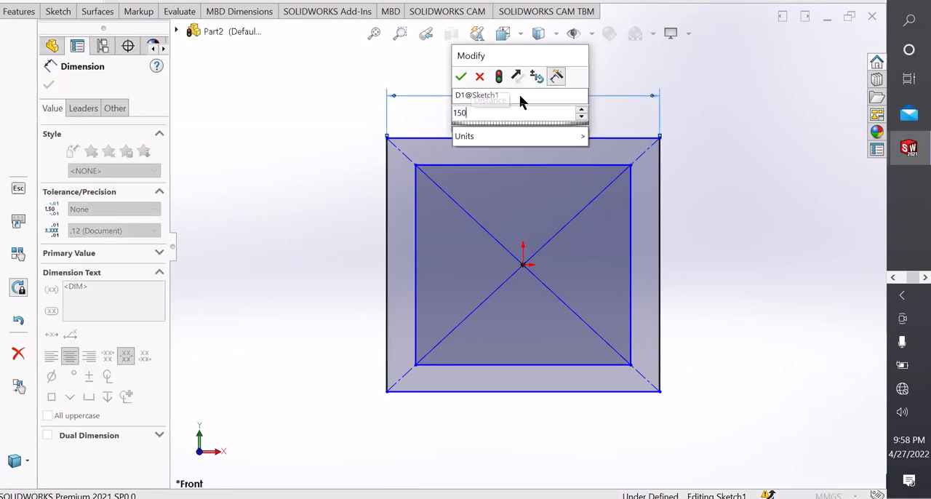
key("Return")
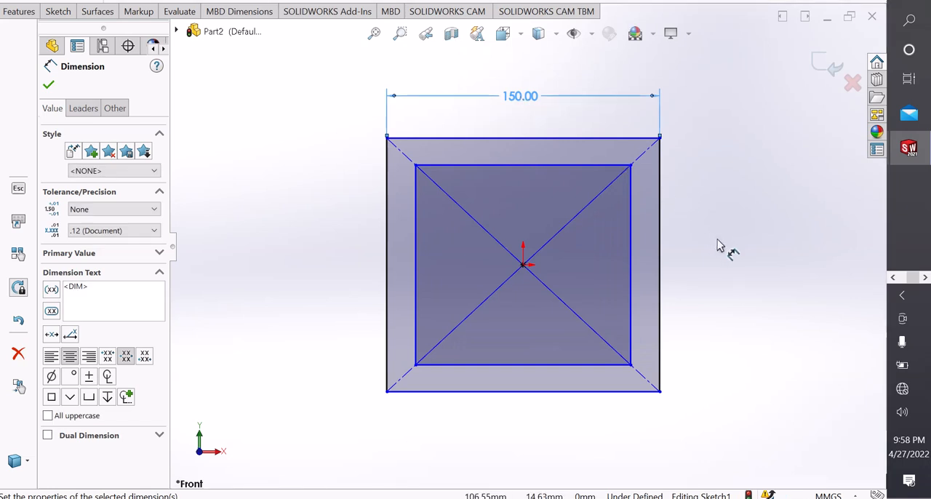
Dimension the outer rectangle's vertical side and set its height to 150 mm.
left_click(660, 172)
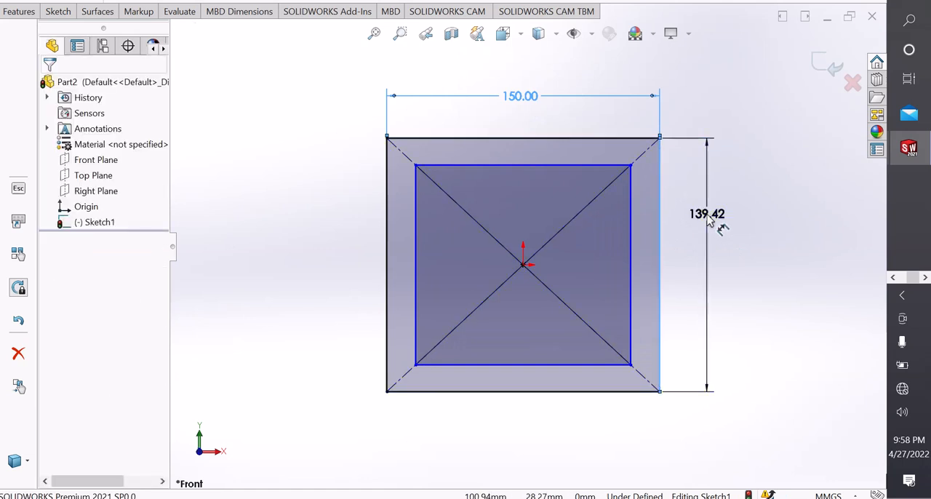
left_click(709, 222)
type("15")
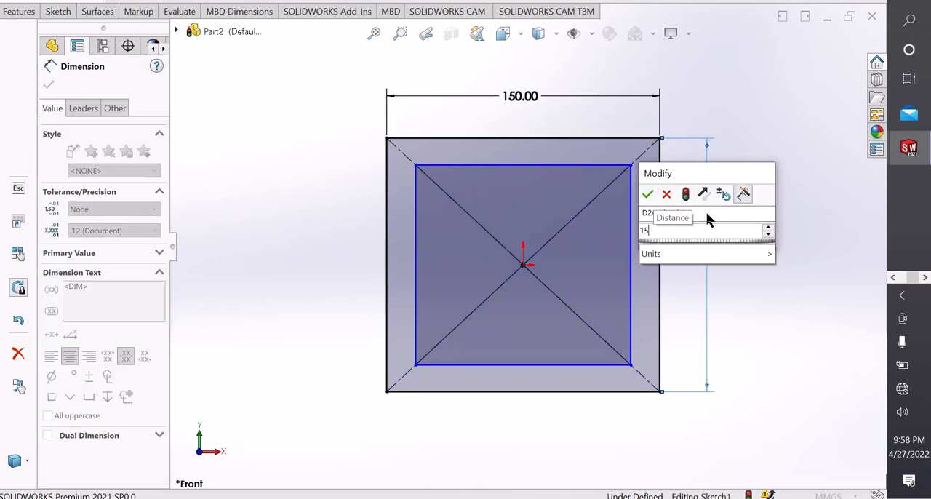
type("0")
key("Return")
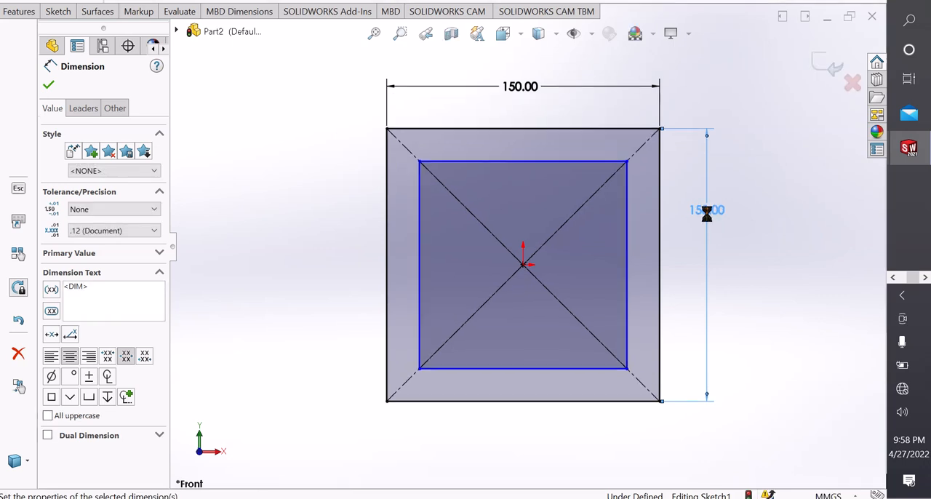
left_click(810, 264)
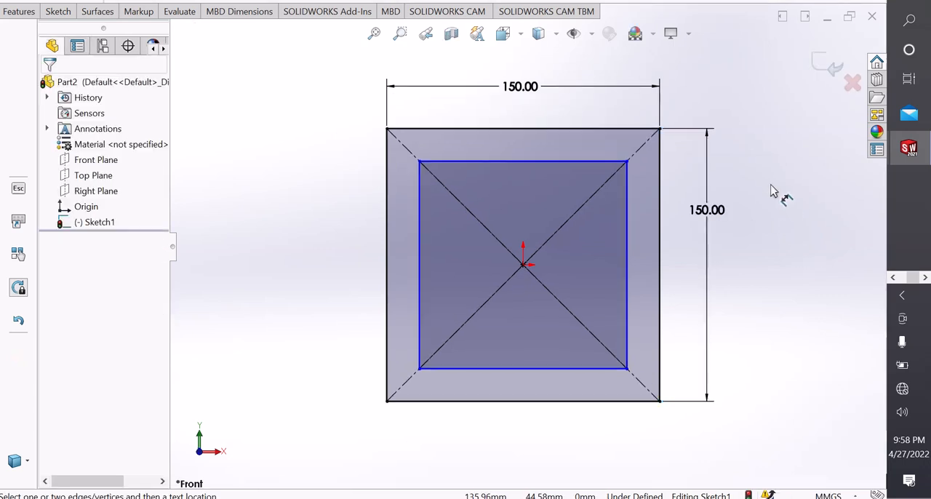
right_click(702, 183)
left_click(763, 235)
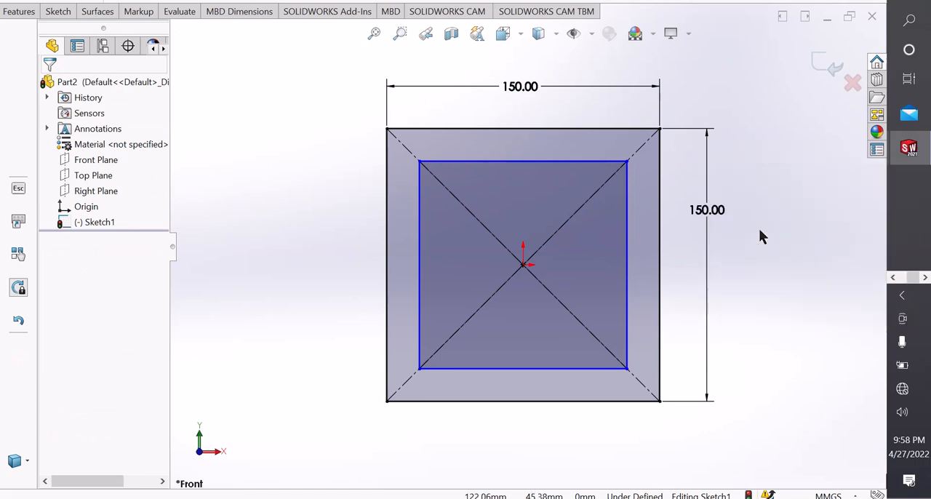
scroll(611, 245, "up", 1)
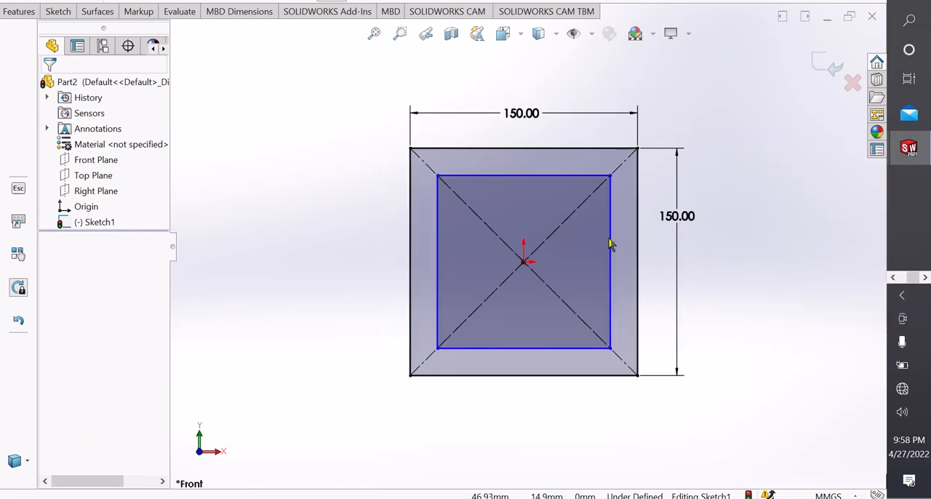
Dimension the inner rectangle's left side and set its length to 120 mm.
right_click_drag(743, 404, 677, 156)
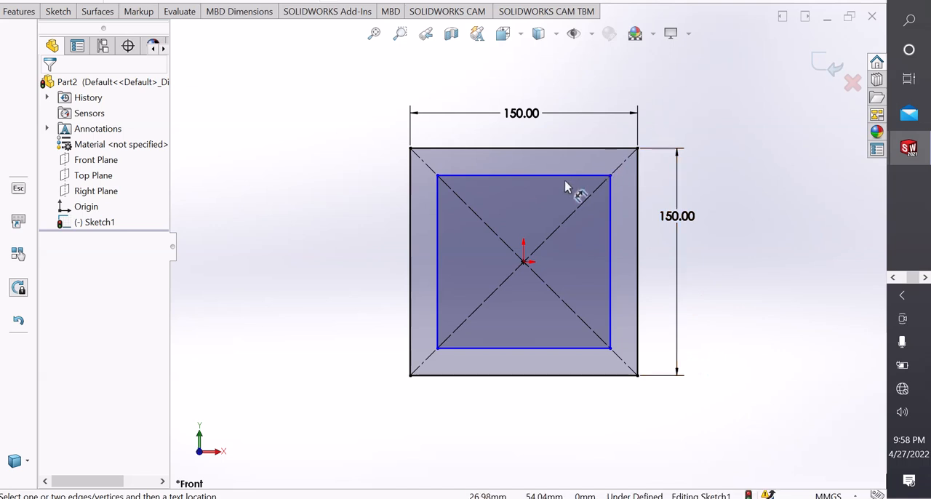
left_click(437, 223)
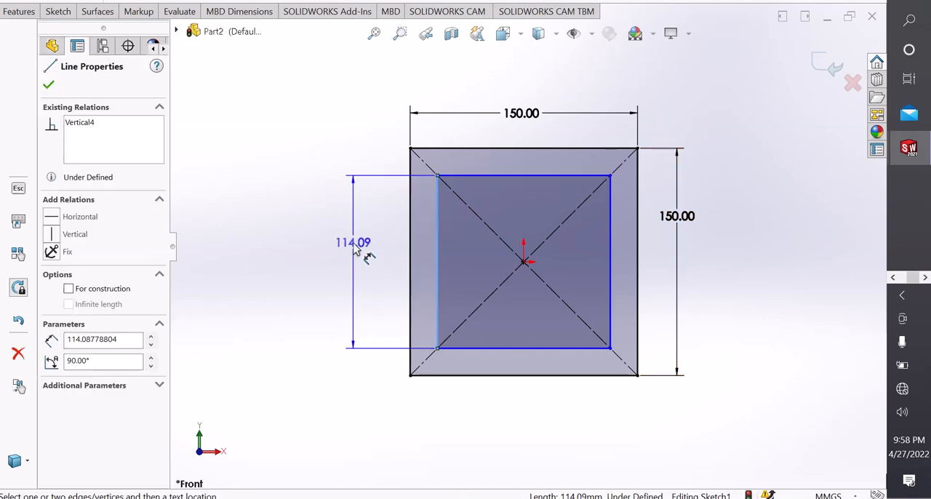
left_click(358, 251)
double_click(353, 243)
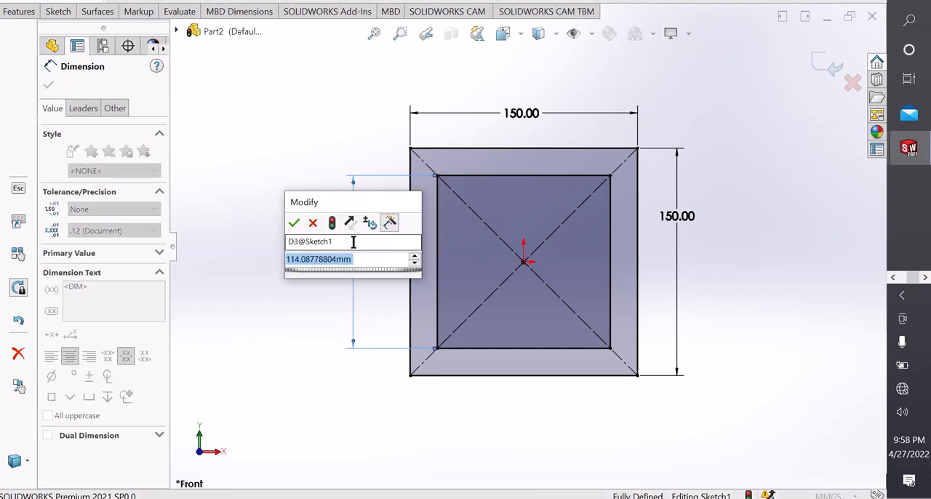
type("120")
key("Return")
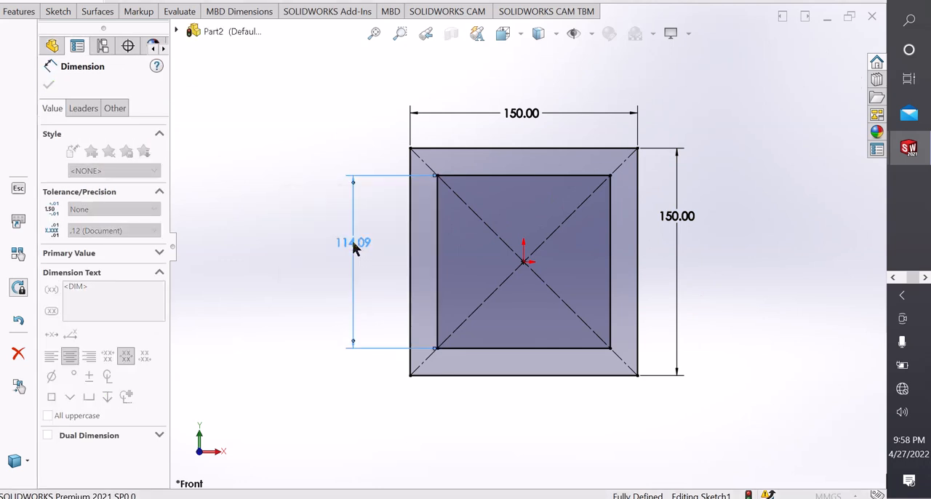
right_click(342, 121)
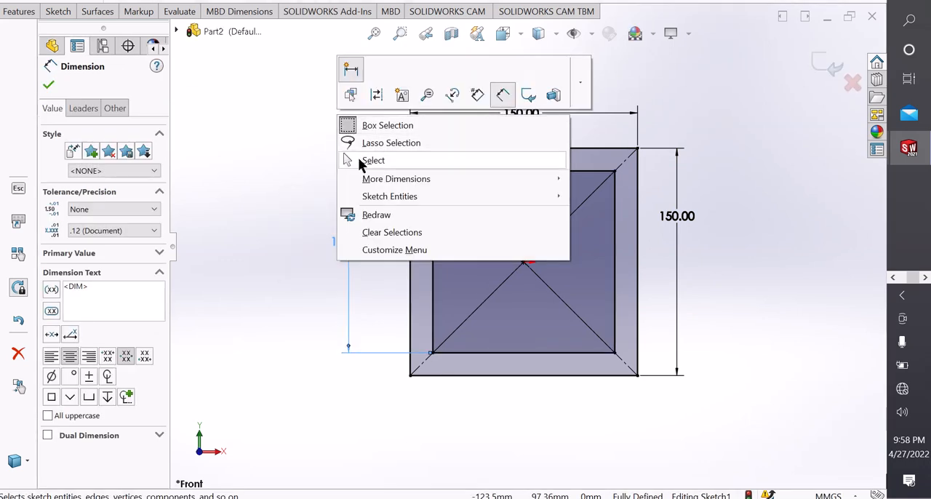
left_click(358, 160)
scroll(480, 229, "down", 2)
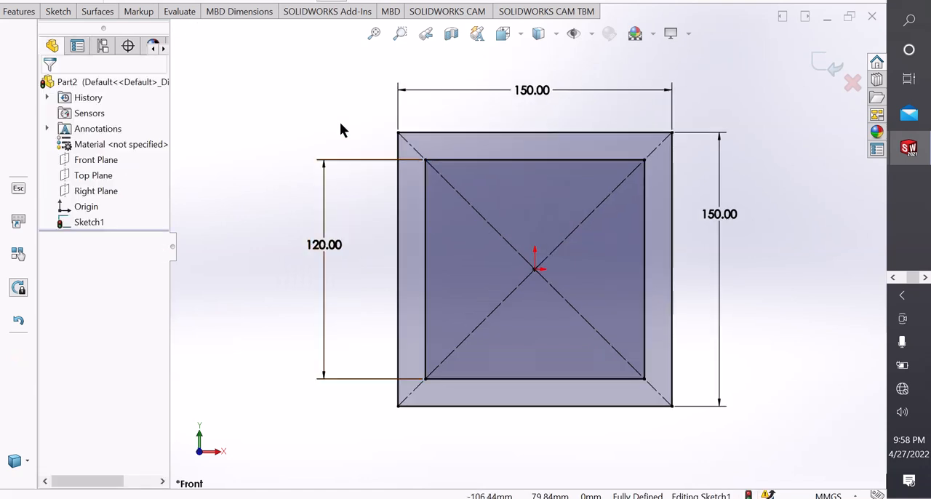
left_click(427, 242)
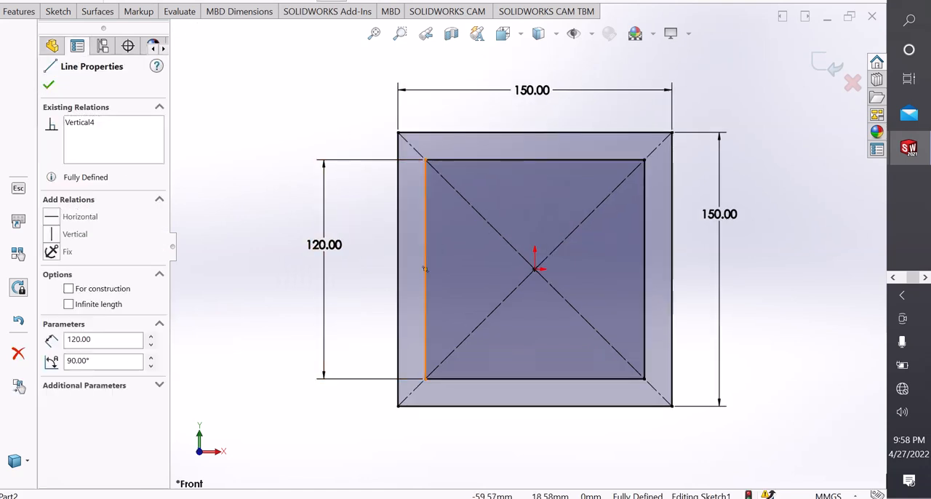
left_click(481, 163, "ctrl")
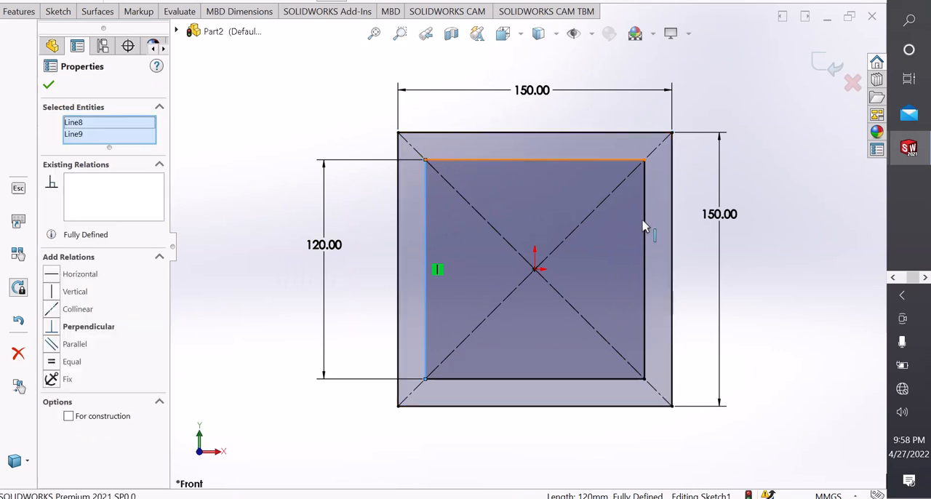
left_click(635, 289, "ctrl")
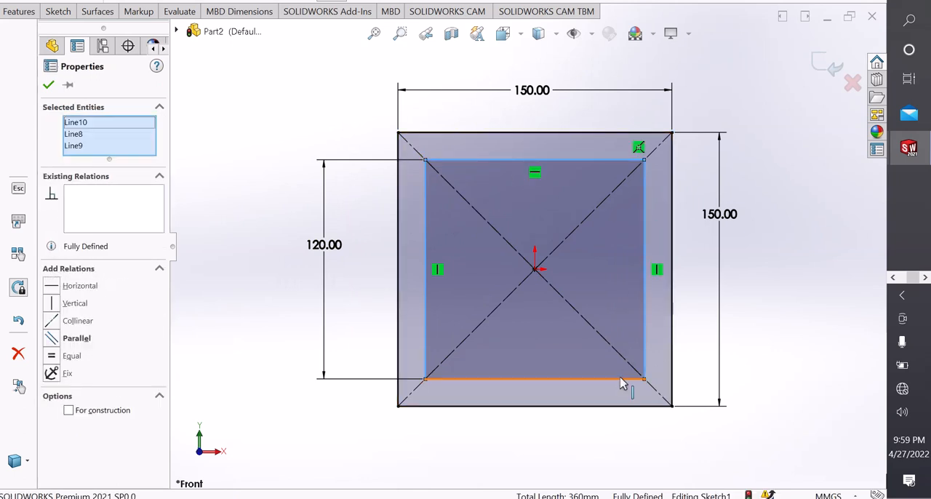
left_click(621, 379, "ctrl")
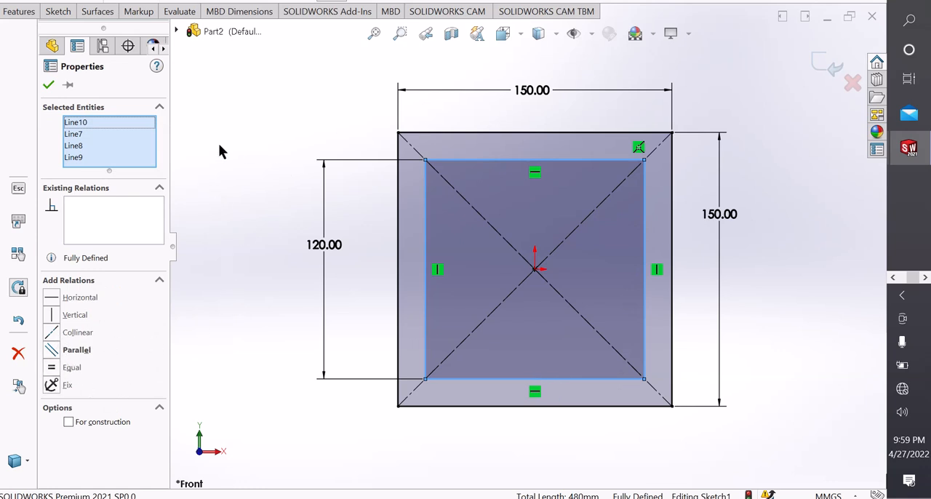
left_click(221, 311)
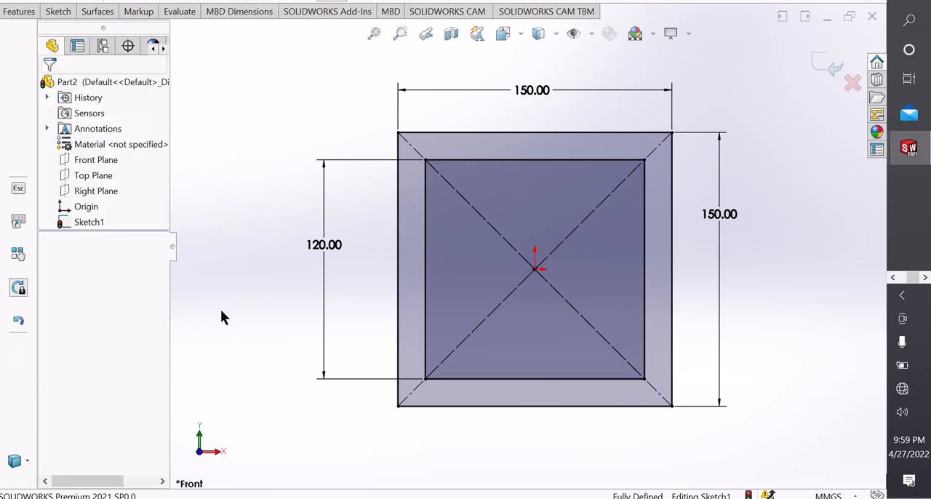
Convert all four sides of the inner 120 mm square to construction geometry.
left_click(426, 214)
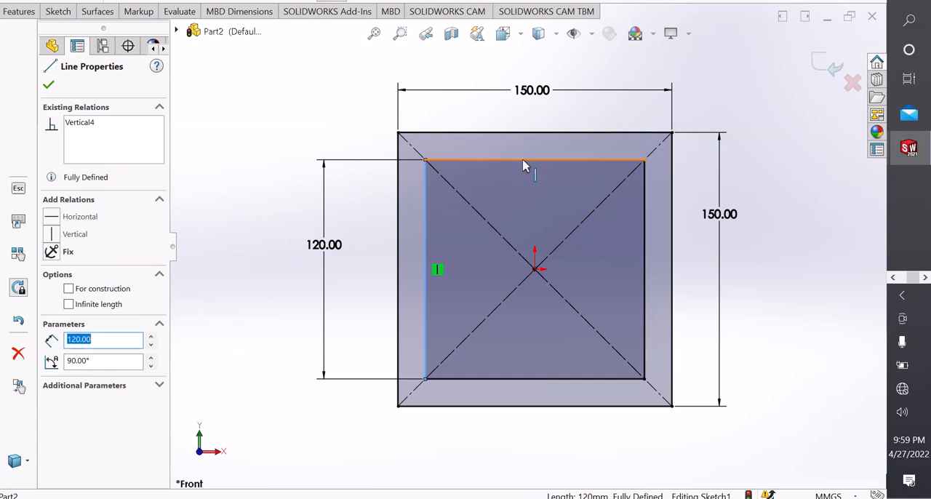
left_click(523, 160, "ctrl")
left_click(644, 203, "ctrl")
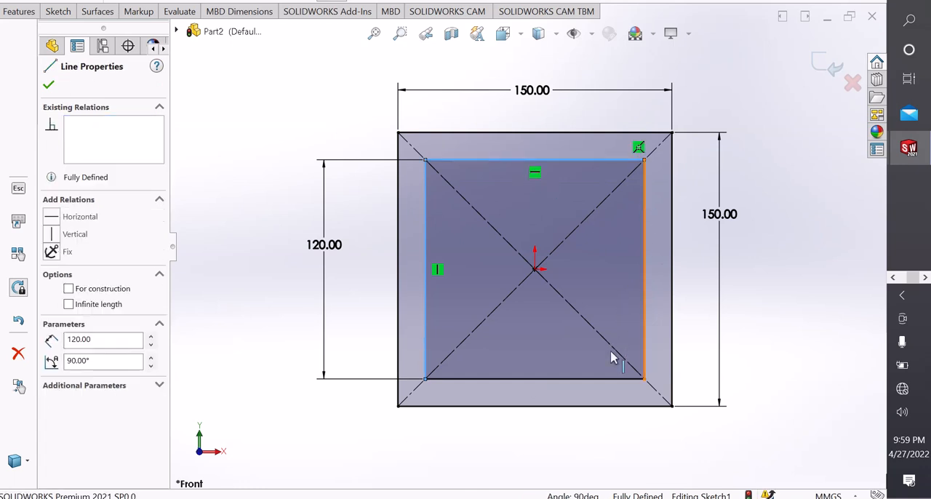
left_click(606, 379, "ctrl")
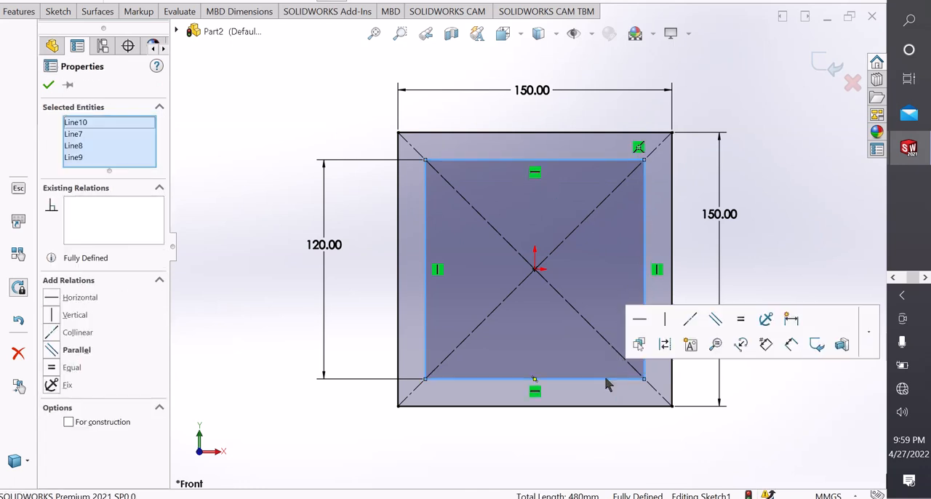
left_click(664, 345)
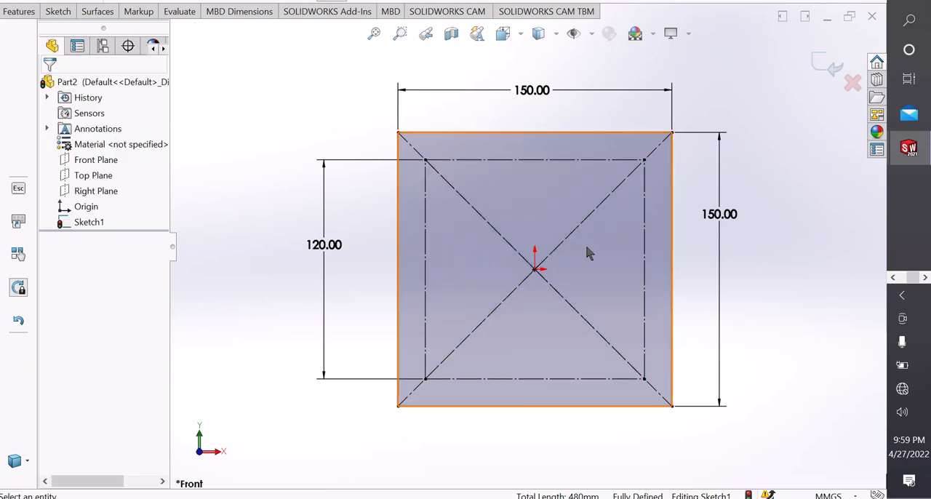
Sketch circles centred on the construction square's two upper corners, with radii of about 4.9 mm and 7.8 mm.
scroll(644, 272, "down", 2)
left_click(66, 16)
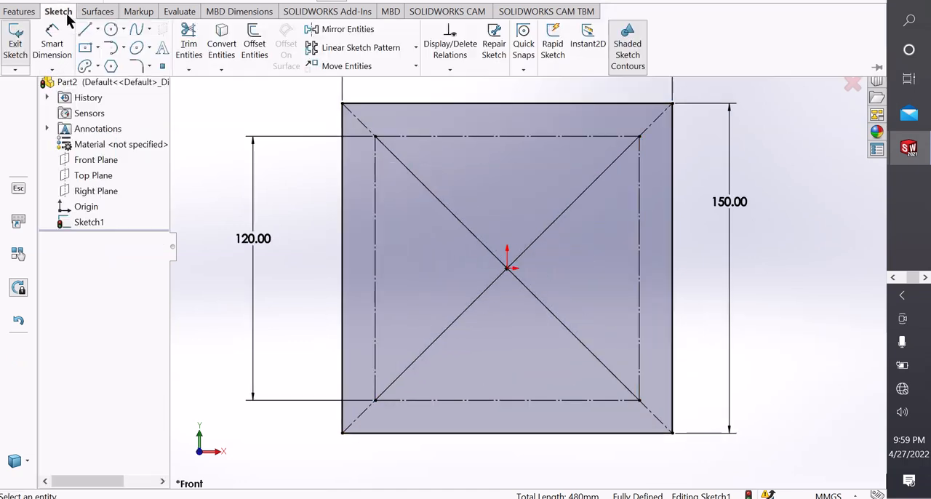
left_click(123, 29)
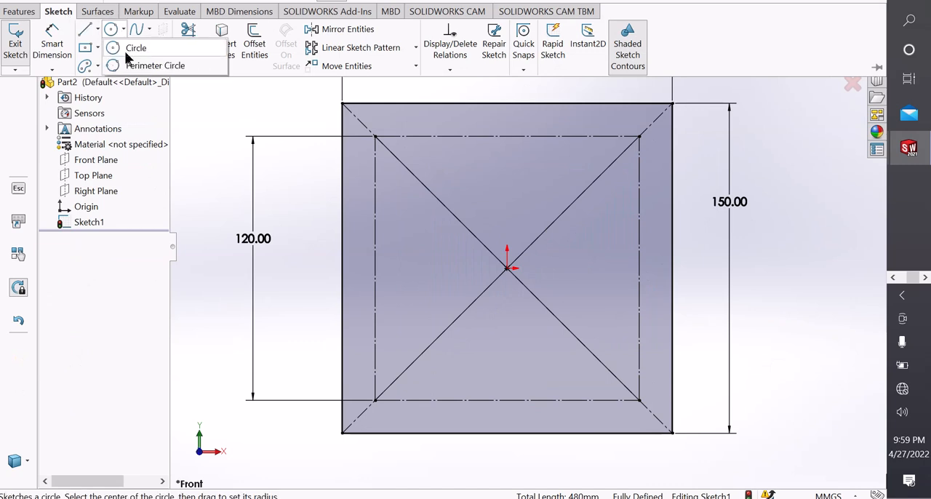
left_click(127, 48)
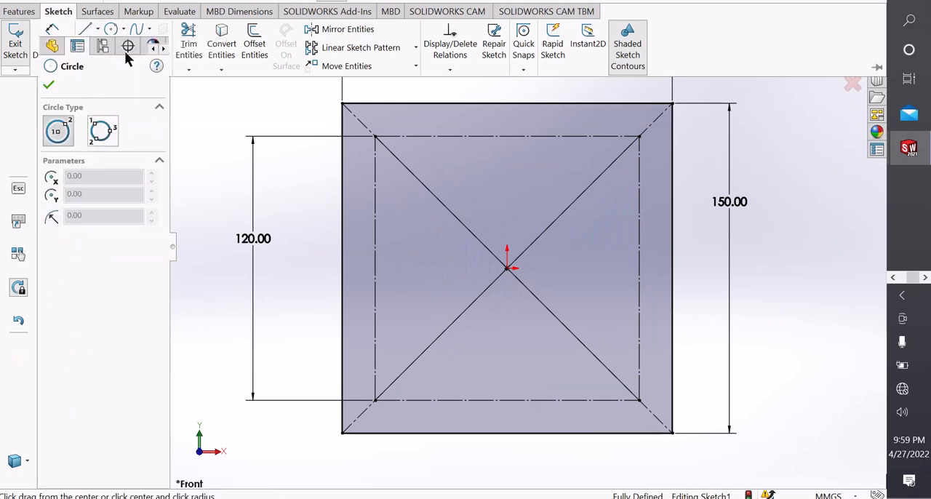
left_click(375, 136)
left_click(375, 136)
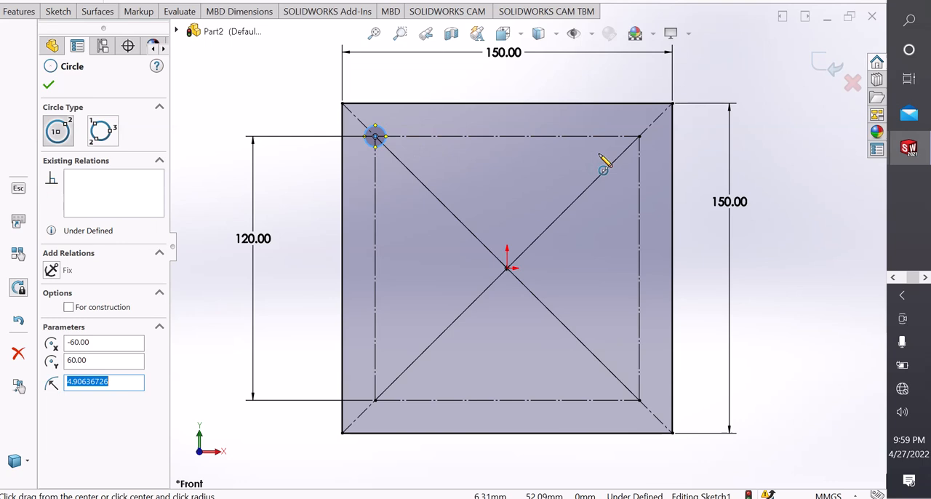
left_click(638, 136)
left_click(652, 135)
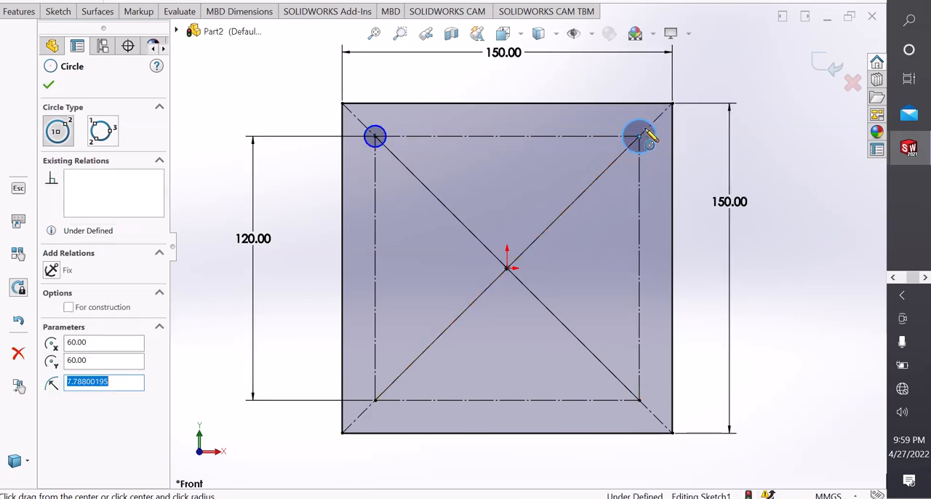
Sketch a small circle centred on each of the construction square's two lower corners and leave the Circle tool.
left_click(638, 400)
left_click(650, 400)
left_click(375, 400)
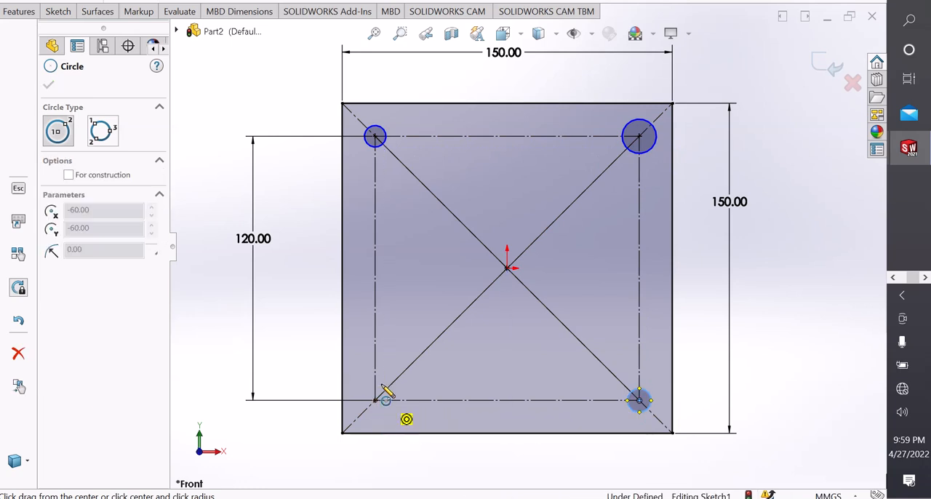
left_click(386, 412)
right_click(383, 413)
left_click(410, 368)
Add an equal relation between the four corner circles.
key("f")
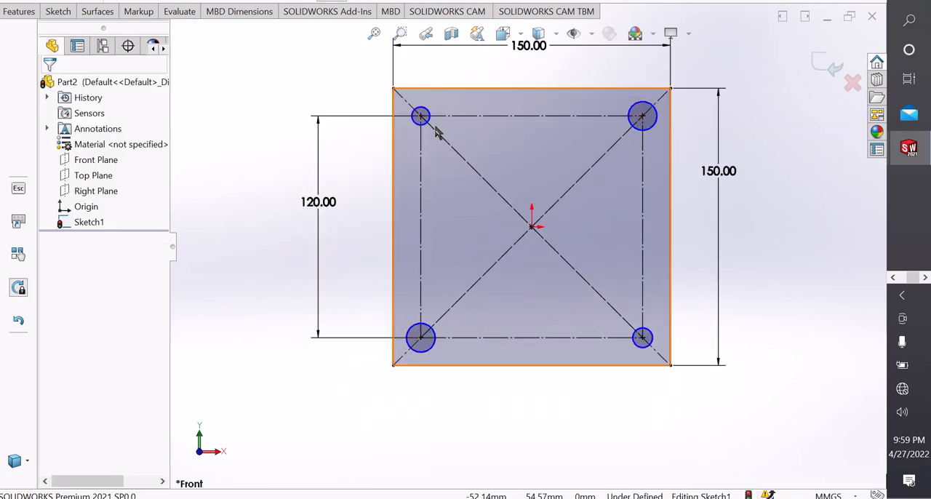
left_click(426, 118)
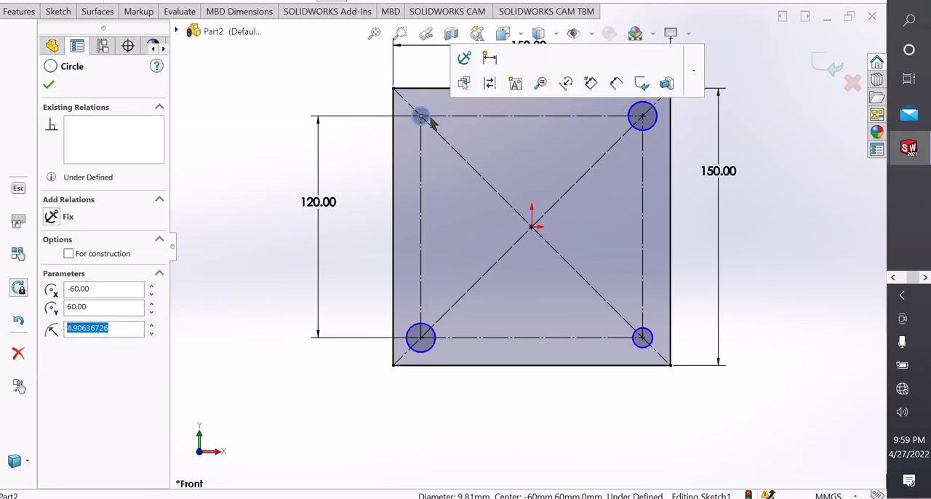
left_click(635, 128, "ctrl")
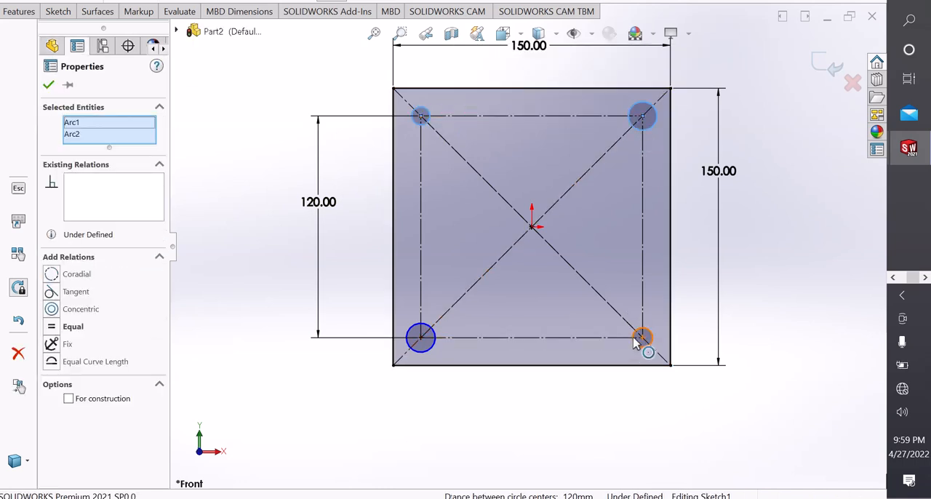
left_click(636, 340, "ctrl")
left_click(436, 354, "ctrl")
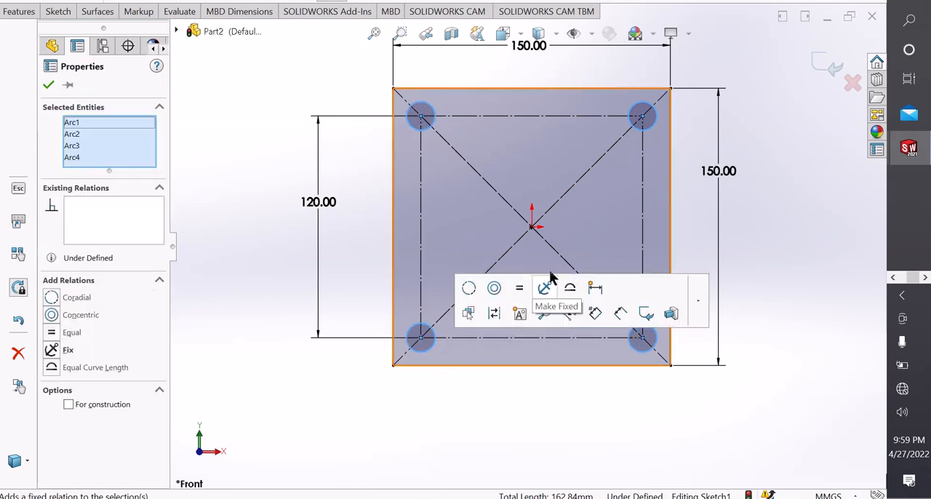
left_click(734, 188)
Dimension the upper-right corner circle and set its diameter to 12 mm.
scroll(645, 106, "up", 1)
scroll(645, 106, "down", 1)
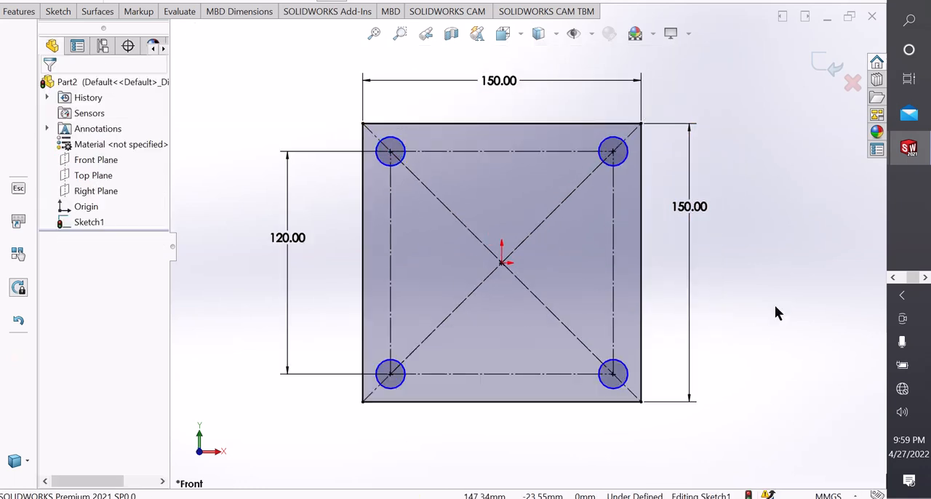
right_click_drag(774, 306, 749, 240)
left_click(628, 152)
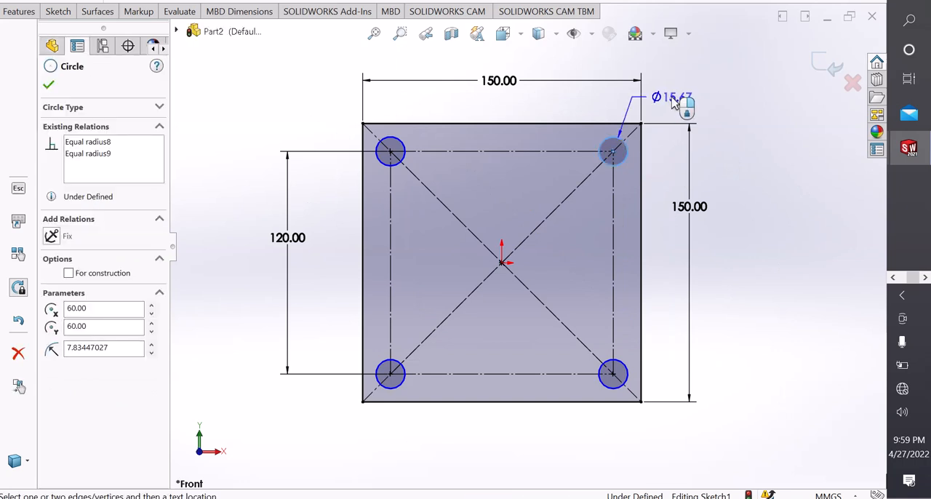
left_click(673, 102)
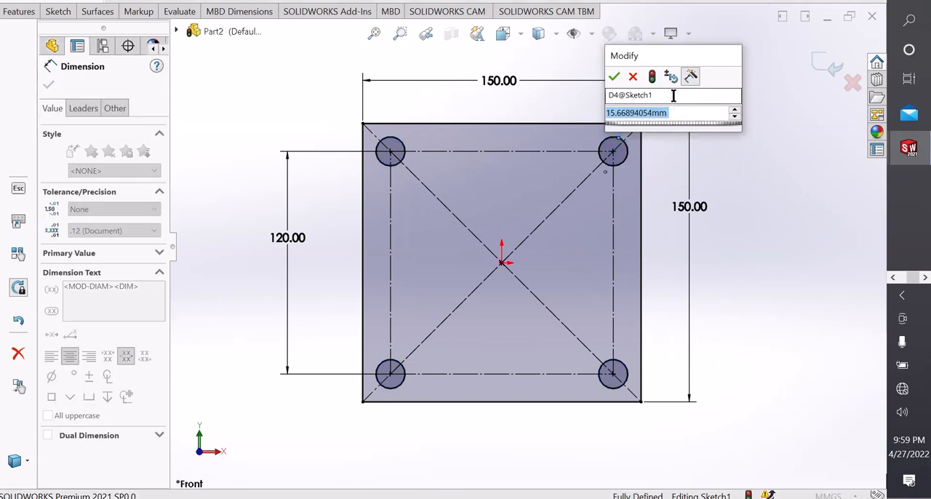
type("12")
key("Return")
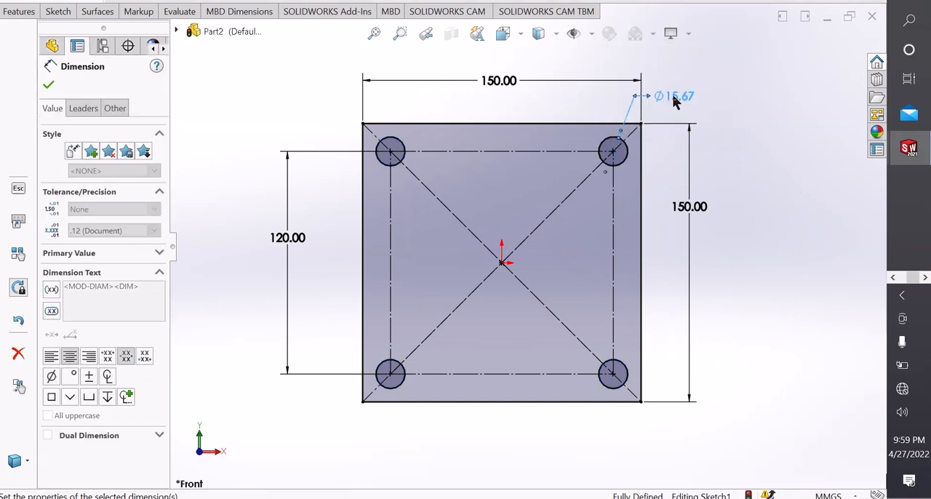
left_click(752, 139)
right_click(754, 140)
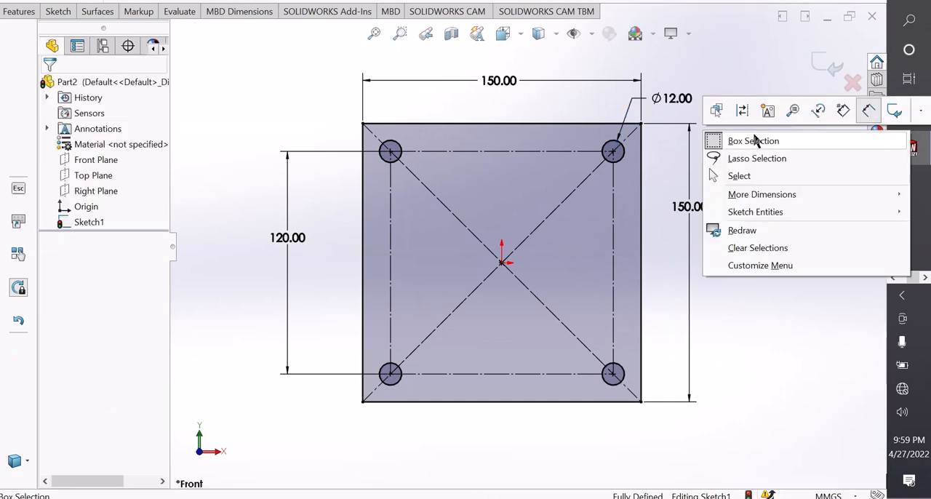
left_click(738, 175)
Sketch a circle centred on the origin with a radius of about 30 mm.
scroll(691, 168, "down", 1)
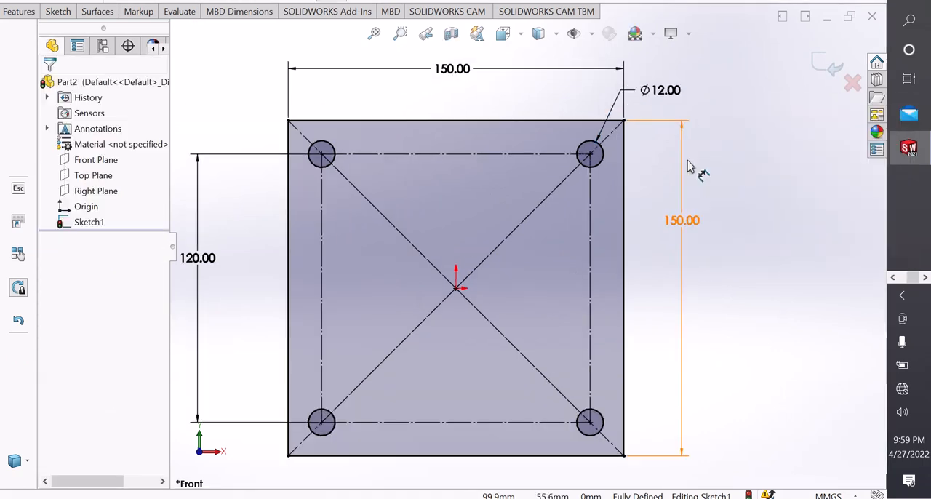
scroll(691, 167, "up", 1)
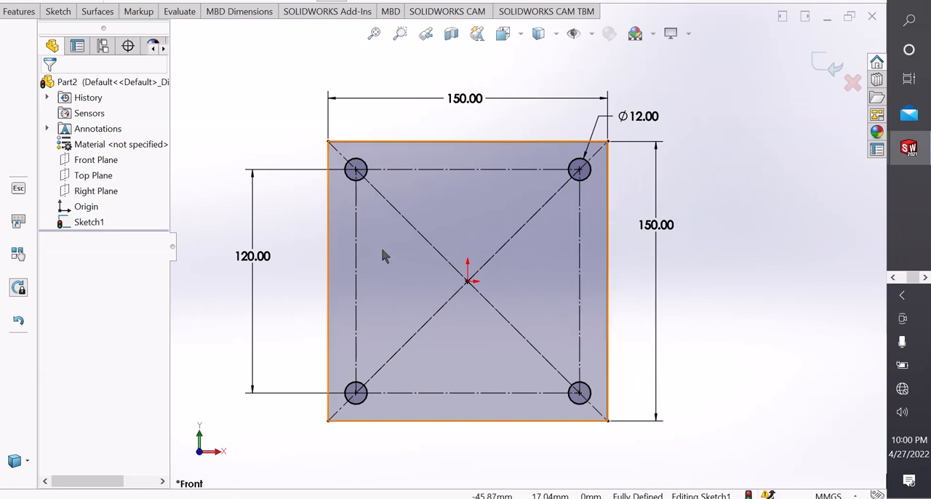
left_click(59, 11)
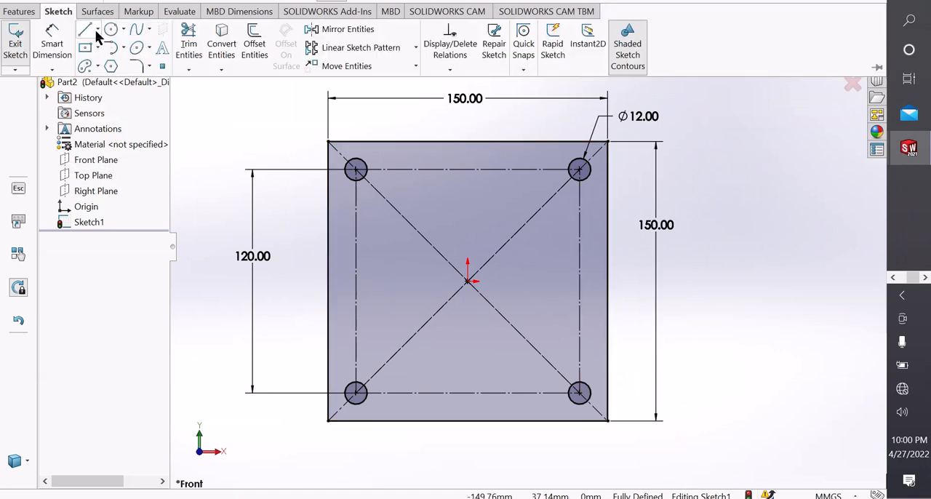
left_click(122, 29)
left_click(131, 45)
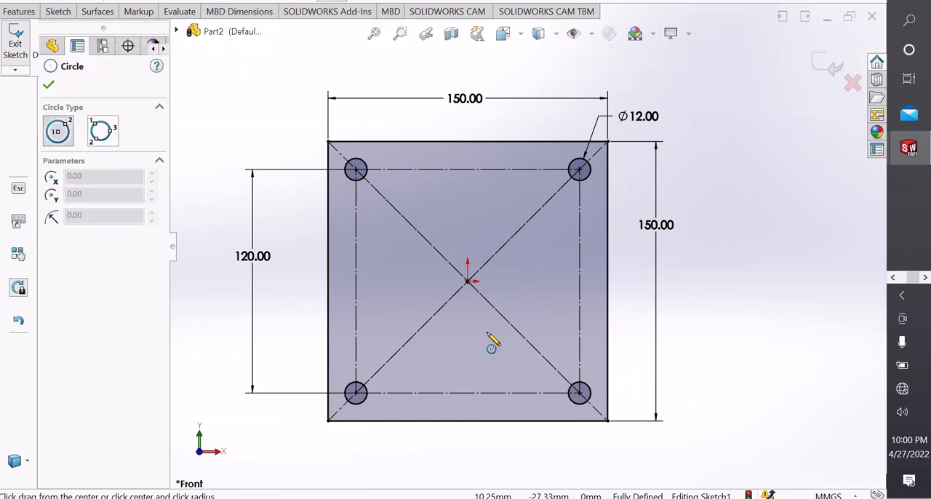
scroll(468, 281, "down", 3)
left_click(473, 265)
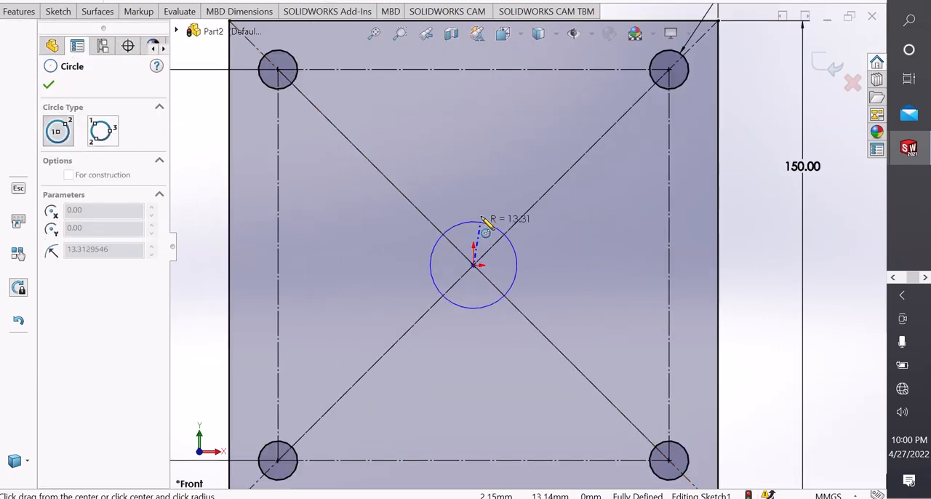
left_click(494, 176)
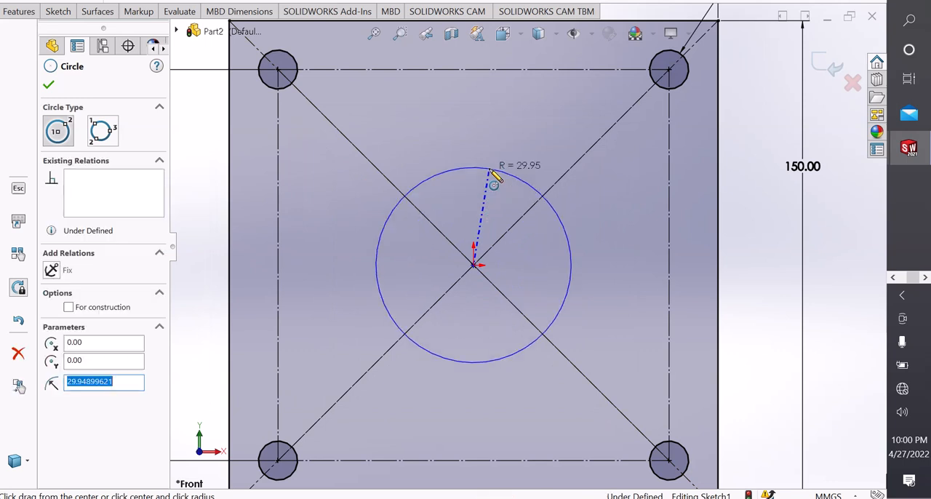
Sketch a smaller concentric circle at the origin with a radius of about 23 mm and leave the Circle tool.
left_click(474, 265)
left_click(488, 190)
right_click(485, 190)
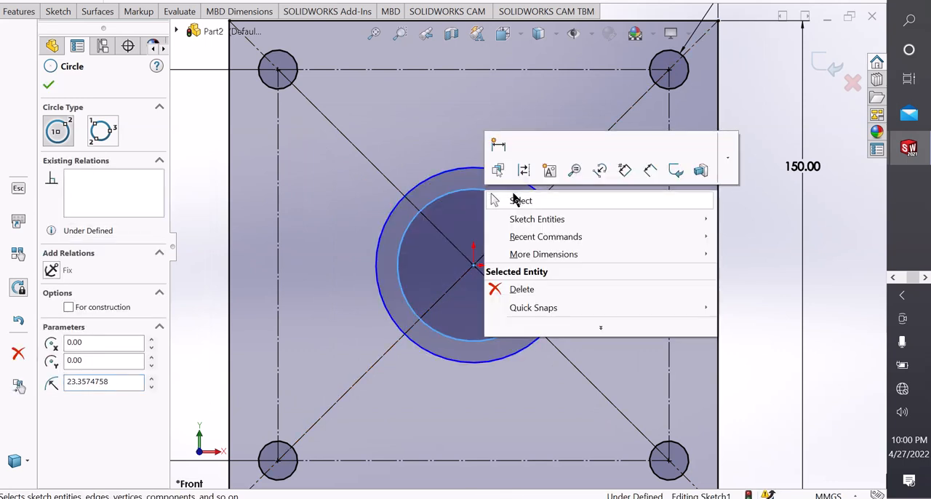
left_click(509, 197)
Dimension the outer central circle and set its diameter to 70 mm.
scroll(509, 230, "up", 2)
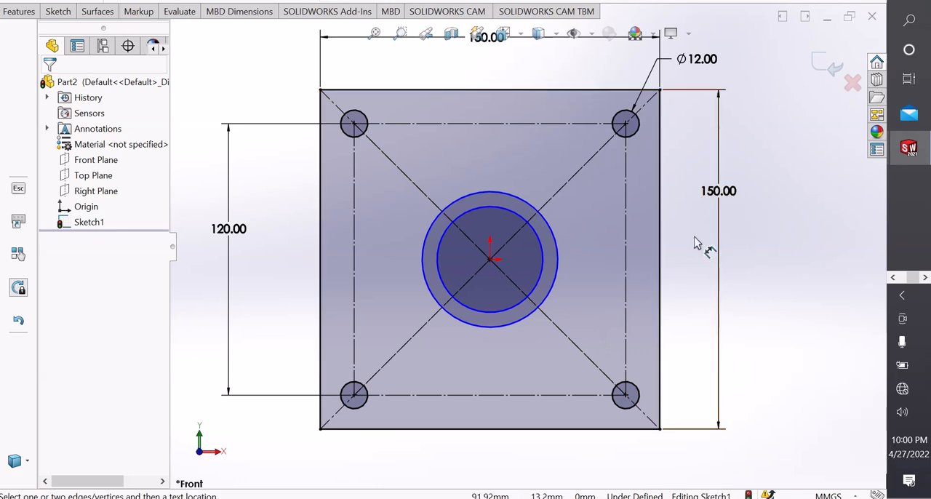
left_click(554, 288)
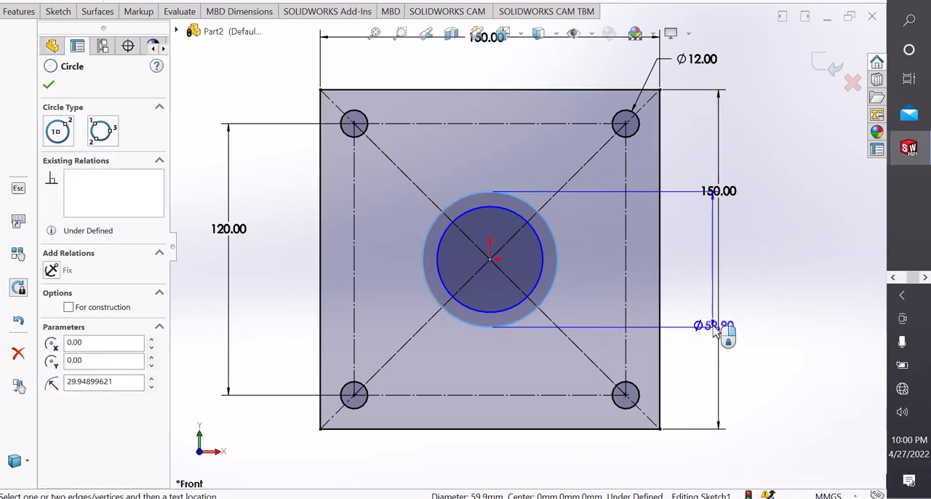
left_click(275, 339)
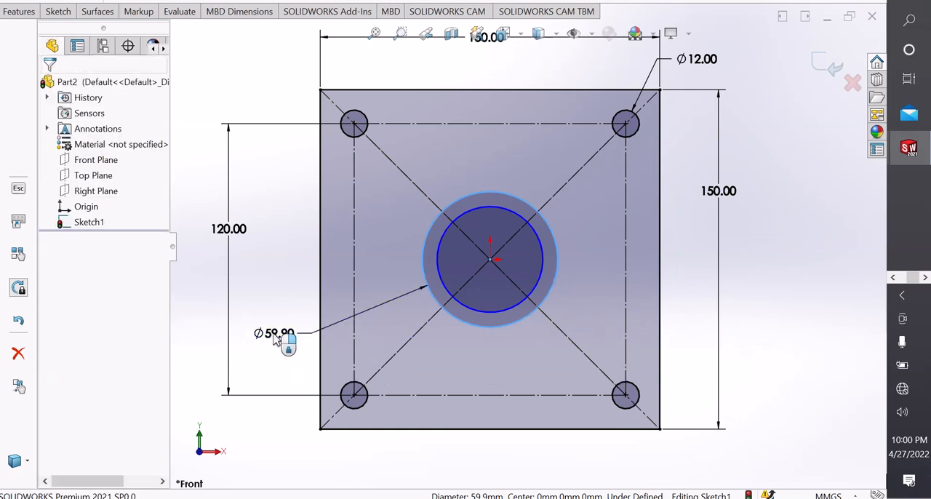
type("70")
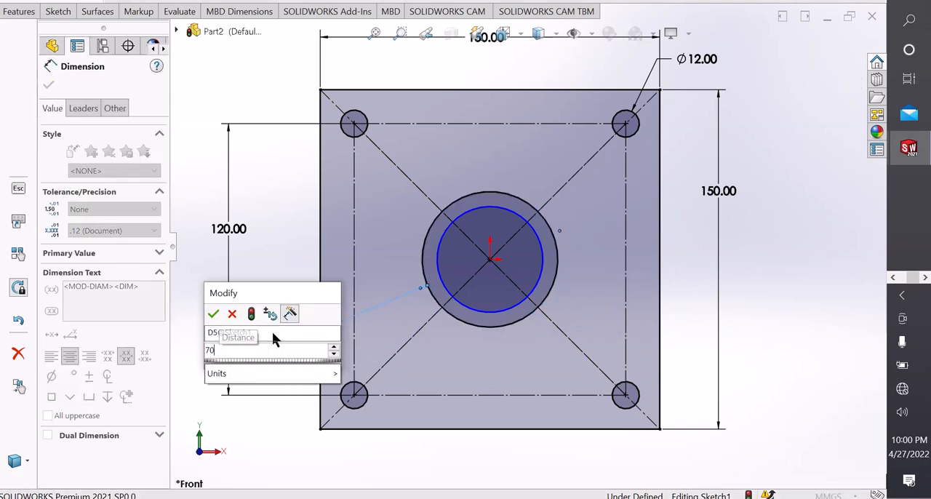
key("Return")
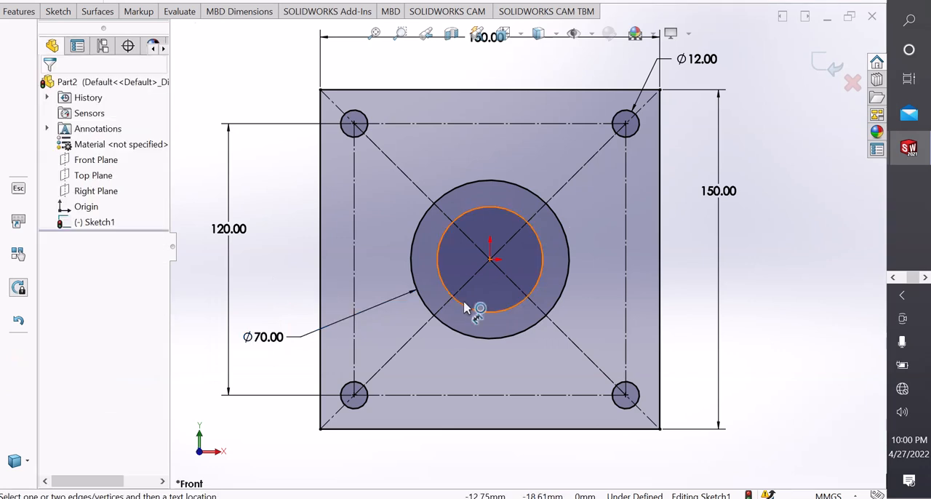
Dimension the inner central circle, set its diameter to 50 mm and leave the dimension tool.
left_click(454, 304)
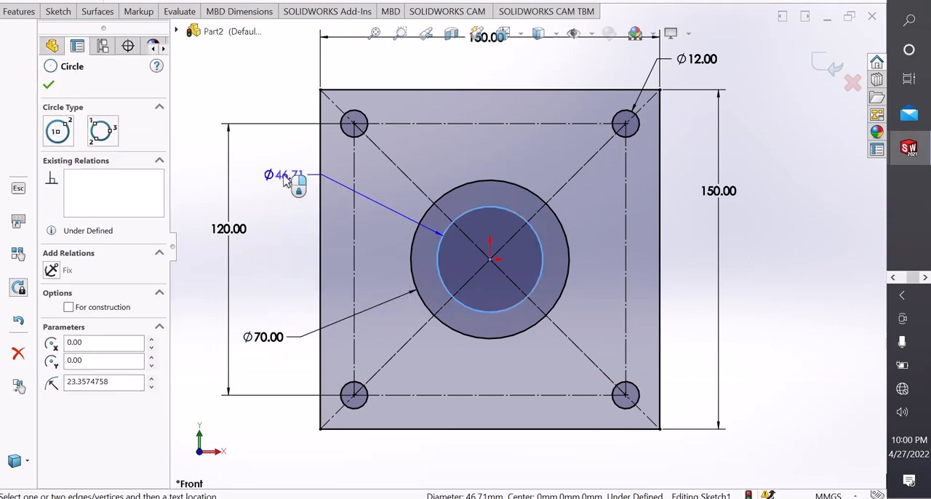
left_click(285, 181)
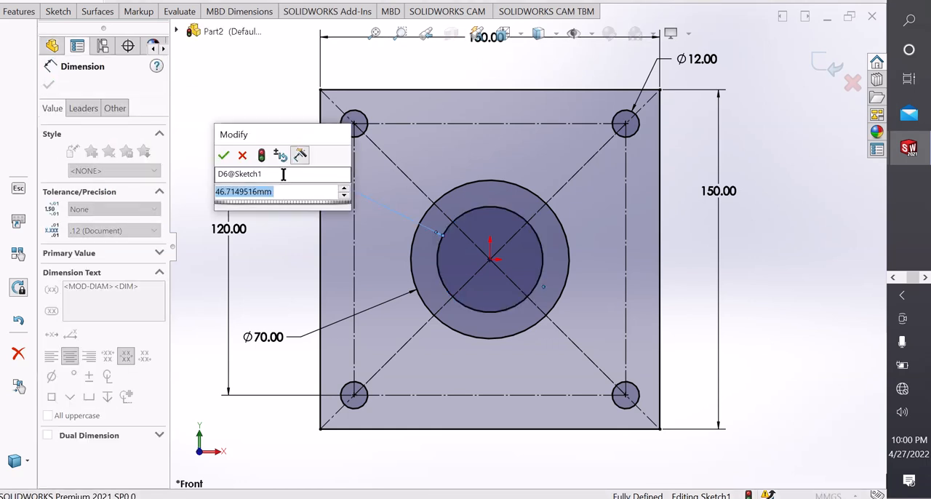
type("50")
key("Return")
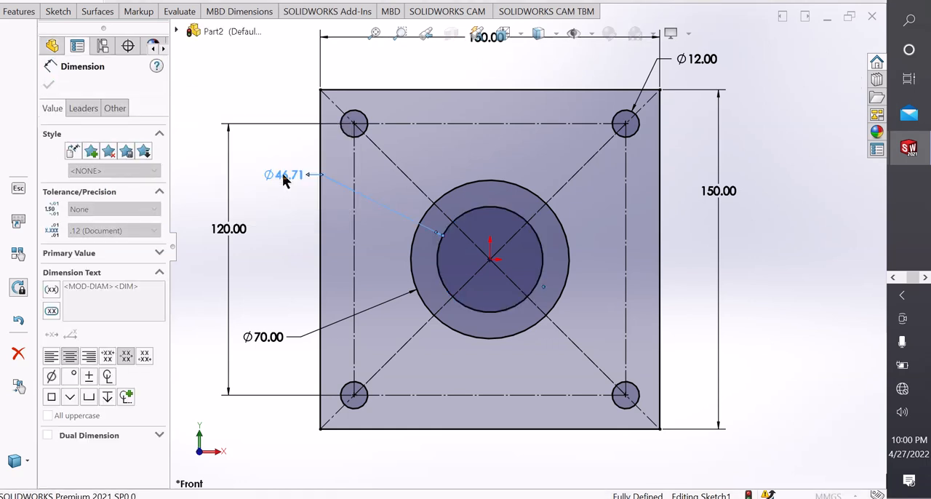
left_click(273, 197)
right_click(272, 197)
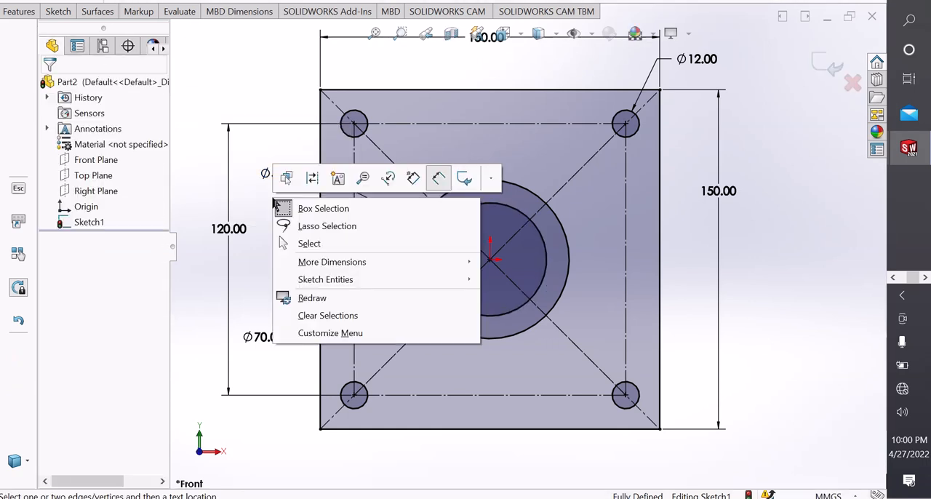
left_click(312, 245)
Extrude the plate region outside the central circles and corner holes 10 mm blind in the reversed direction.
scroll(488, 293, "up", 2)
scroll(532, 296, "down", 1)
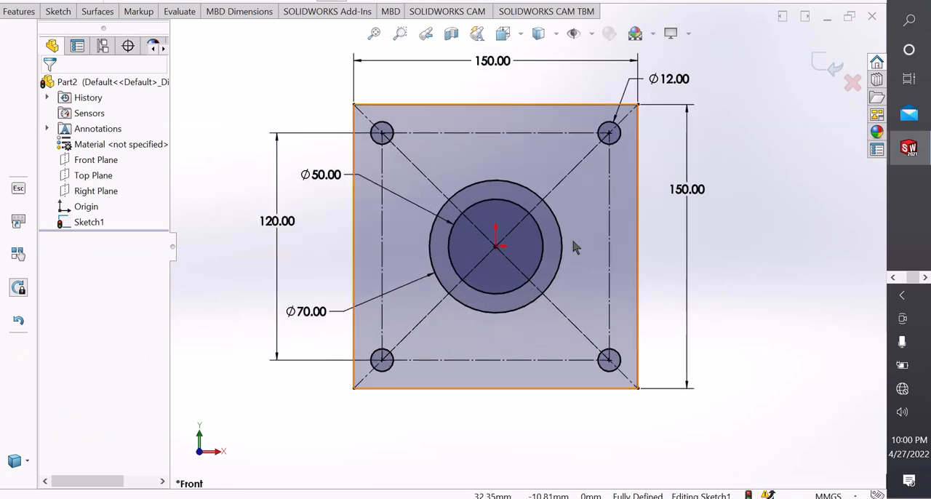
scroll(583, 196, "up", 2)
scroll(586, 168, "down", 1)
scroll(571, 266, "up", 1)
scroll(530, 343, "down", 1)
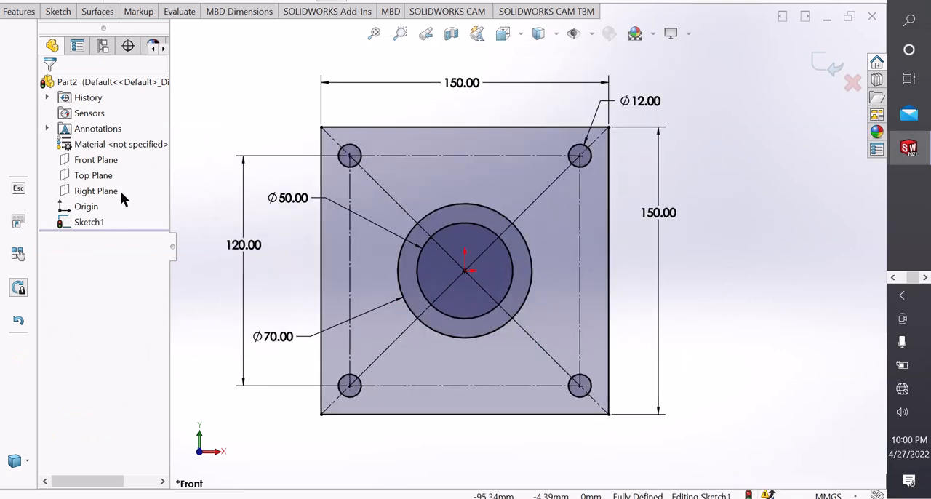
left_click(19, 12)
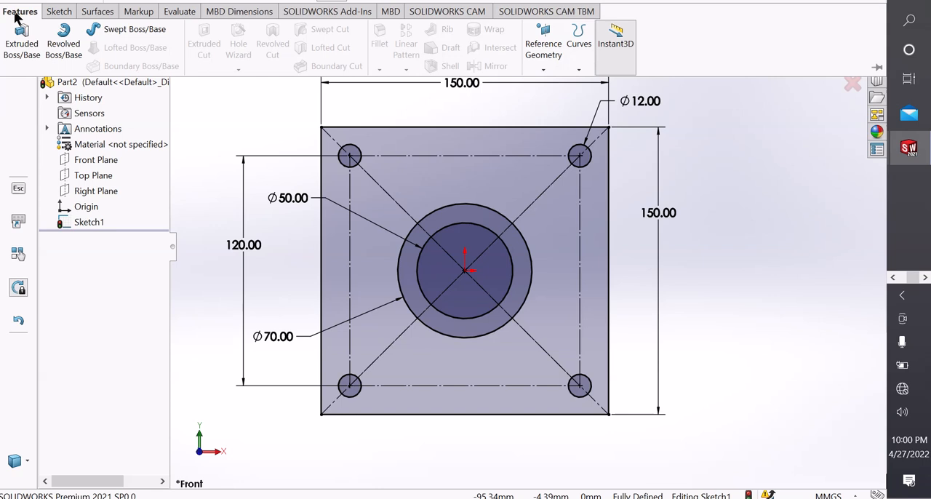
left_click(33, 57)
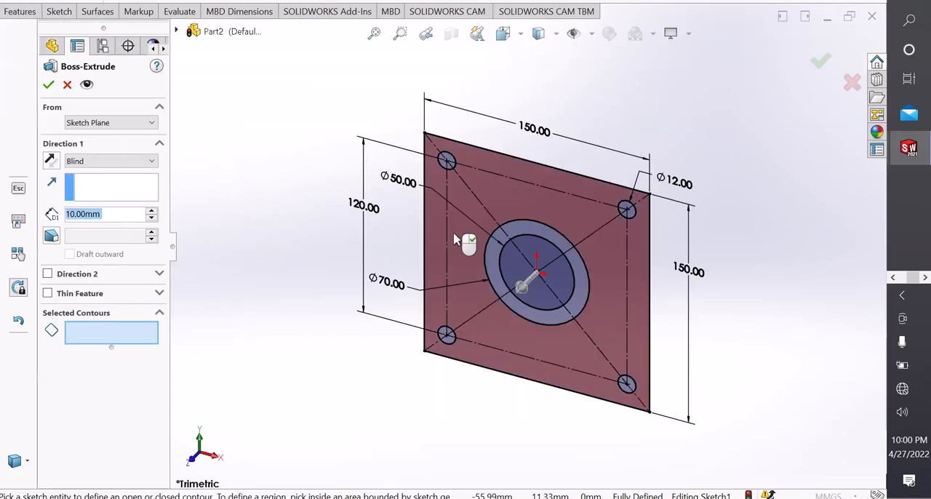
left_click(458, 243)
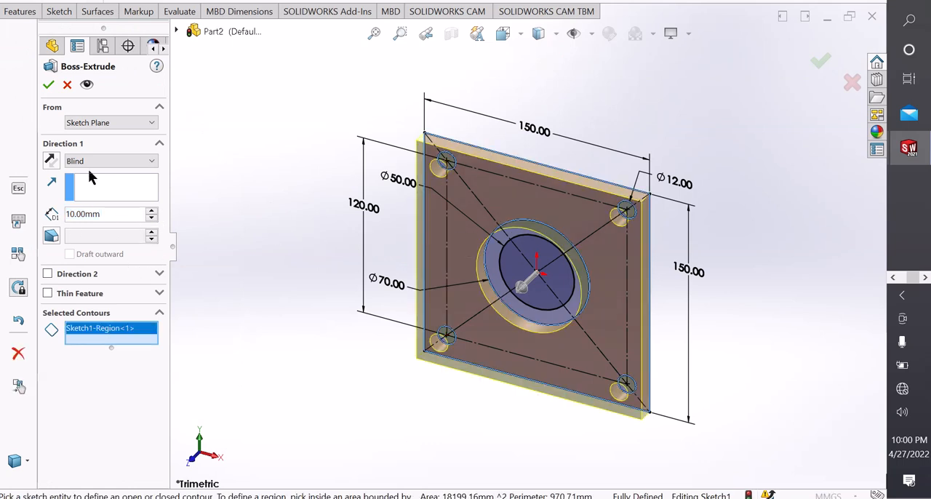
left_click(51, 161)
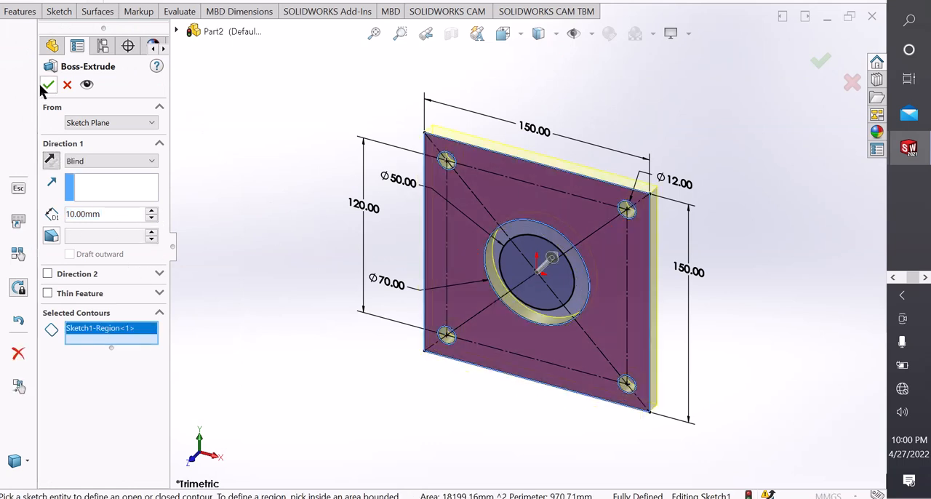
left_click(48, 85)
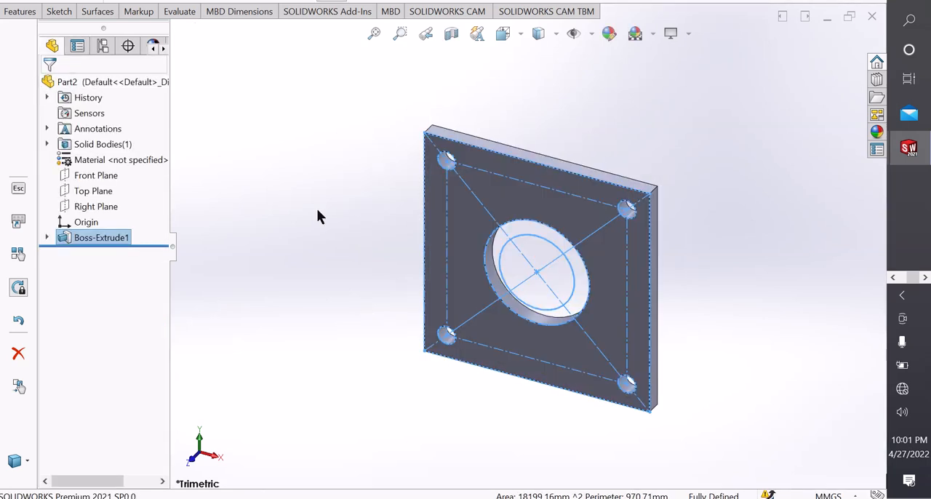
left_click(339, 231)
Extrude the ring between the 50 mm and 70 mm circles of the existing plate sketch 150 mm outward from the plate.
scroll(509, 316, "down", 2)
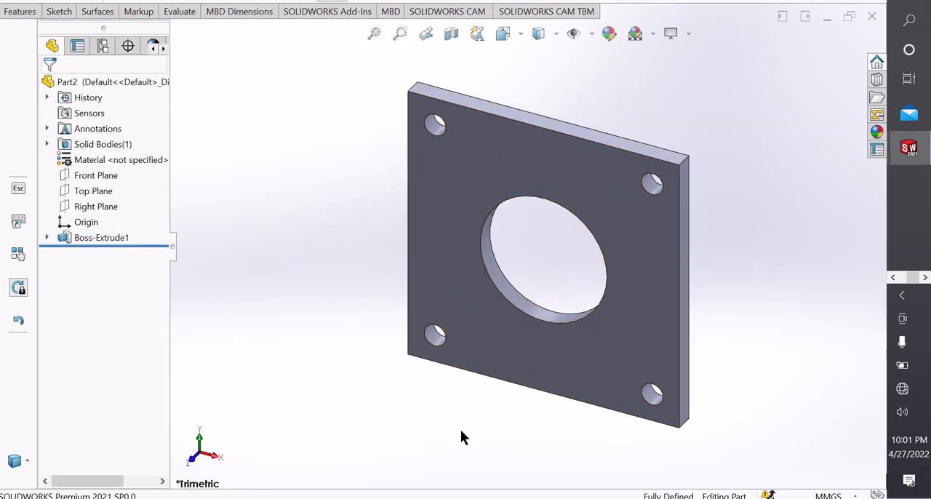
scroll(528, 240, "up", 2)
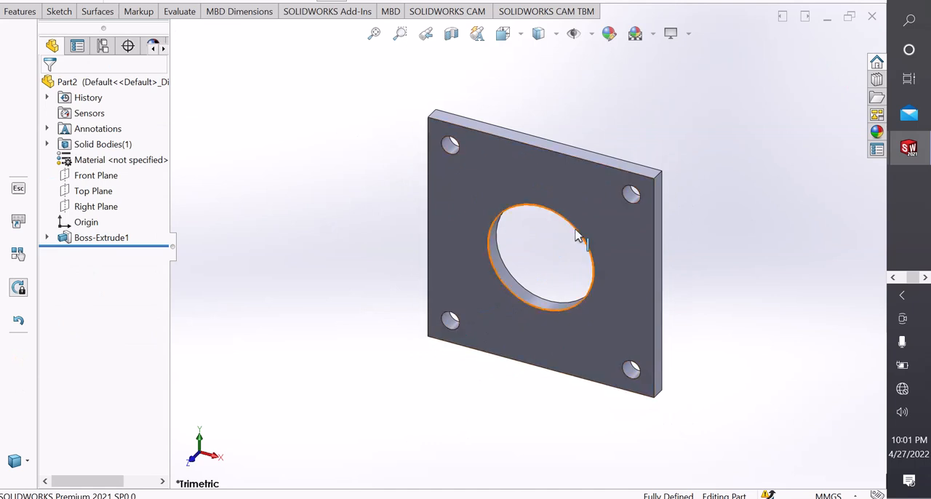
scroll(576, 235, "down", 1)
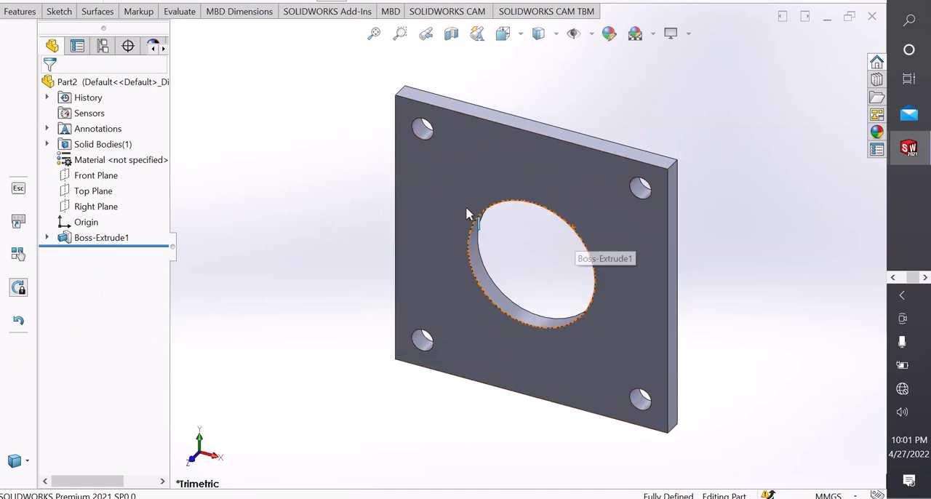
left_click(59, 12)
left_click(20, 12)
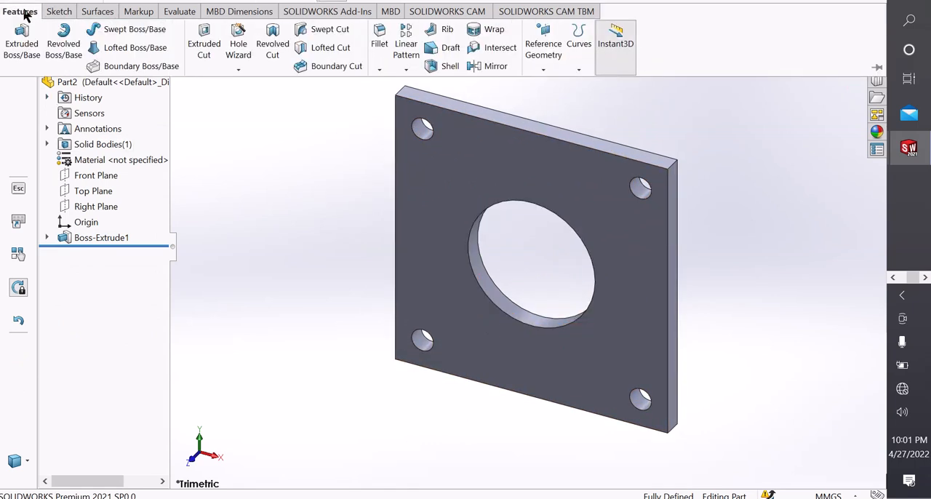
left_click(26, 47)
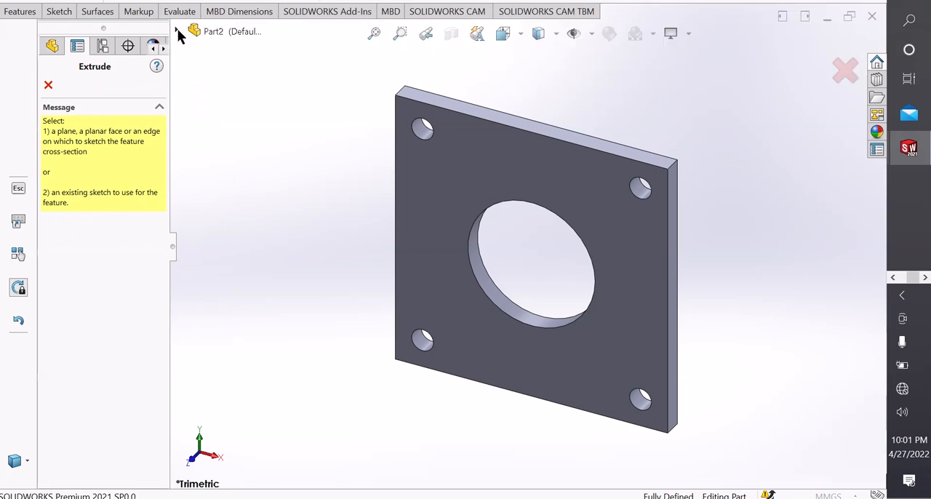
left_click(177, 32)
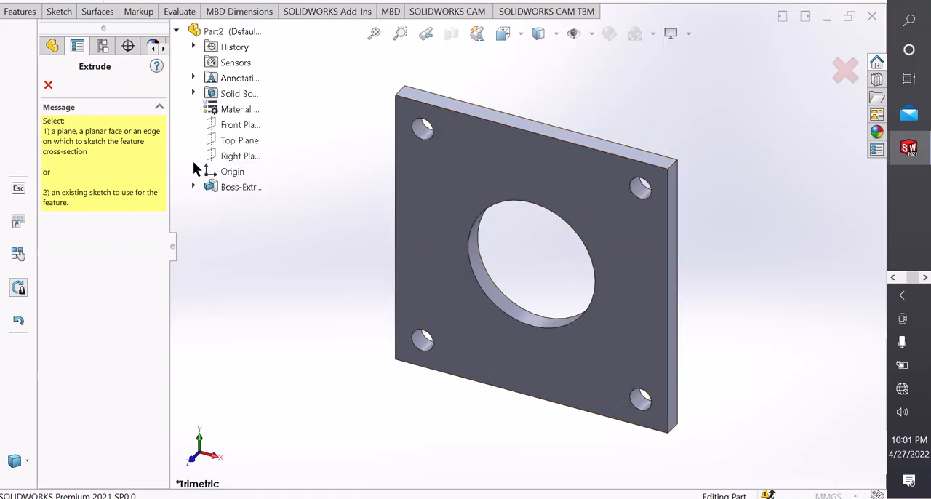
left_click(193, 186)
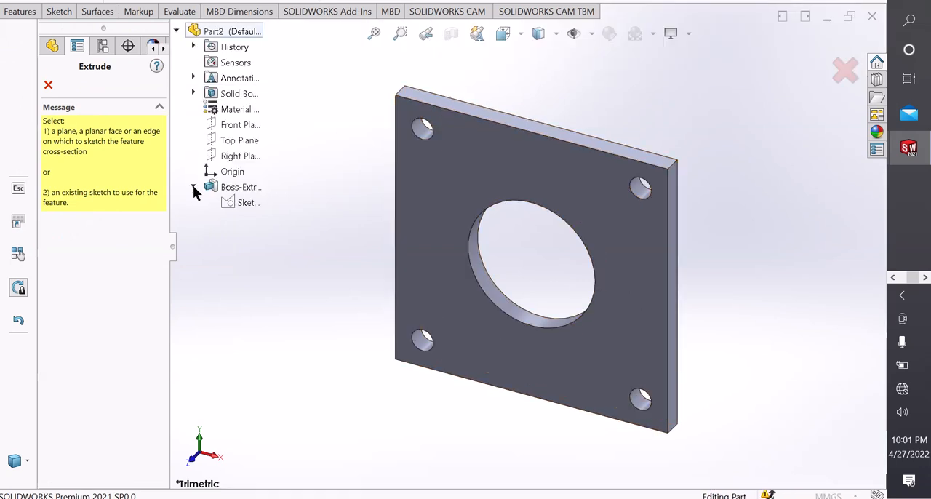
left_click(248, 206)
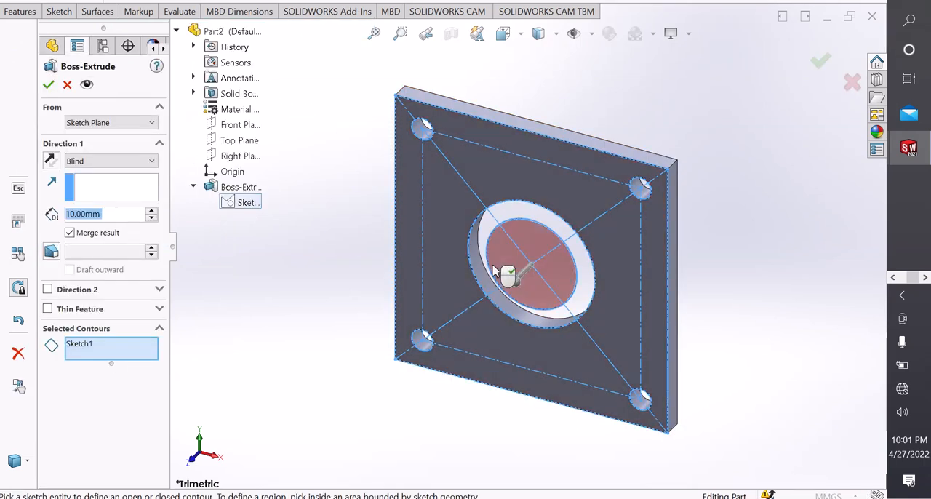
left_click(483, 242)
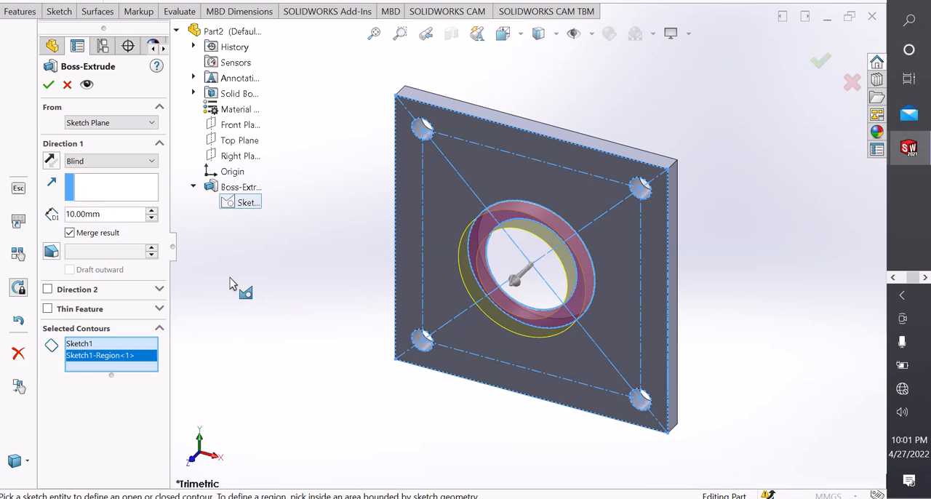
left_click_drag(118, 217, 32, 219)
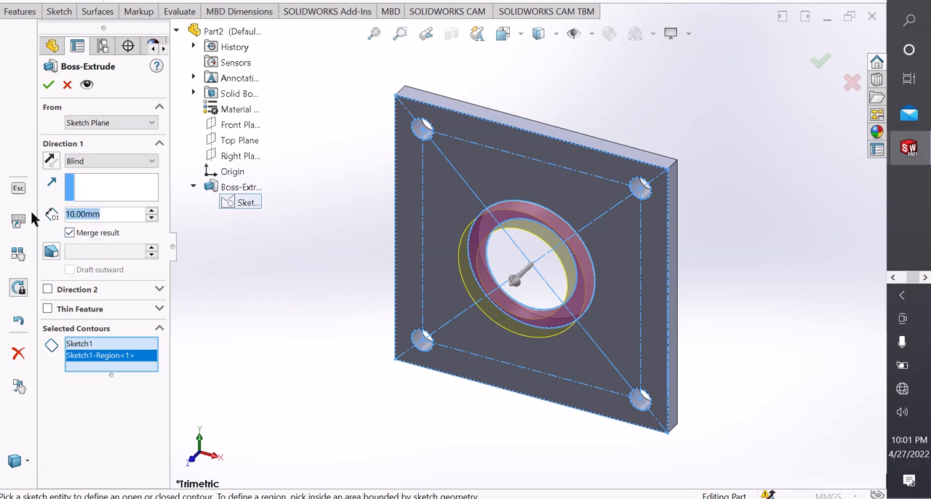
type("150")
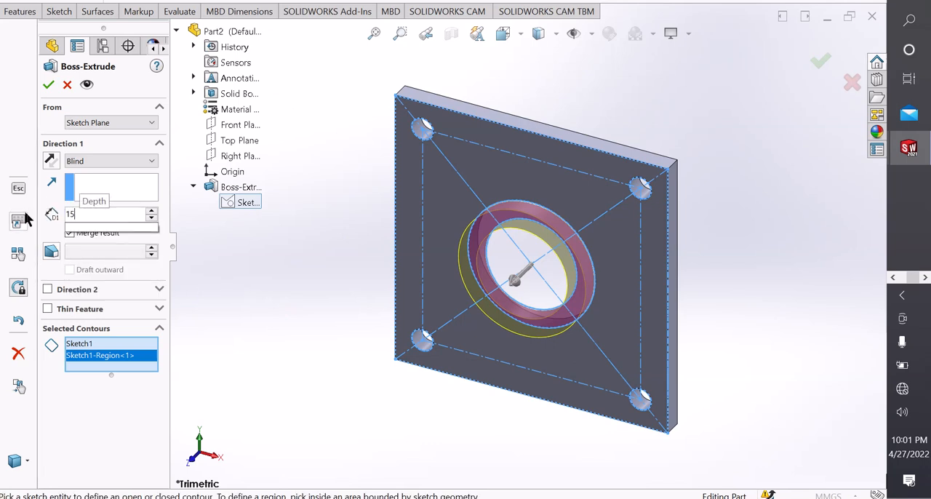
mouse_move(94, 251)
left_click(300, 344)
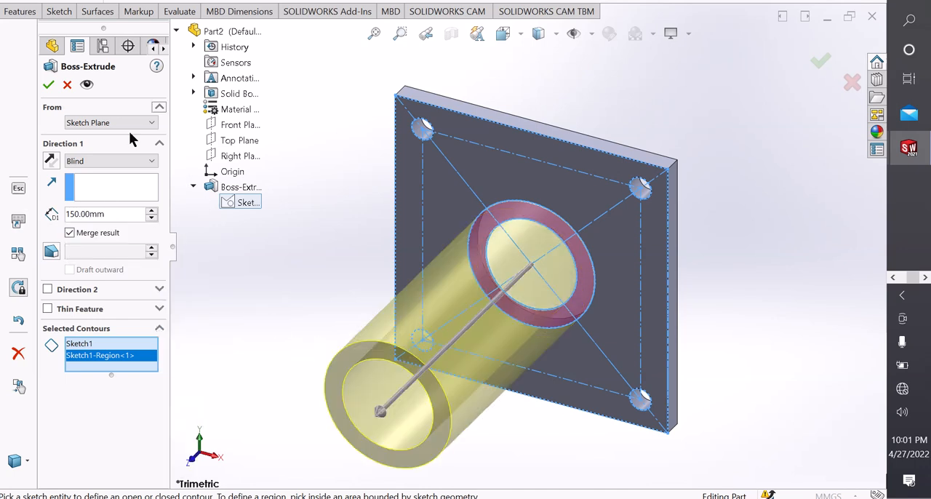
left_click(46, 87)
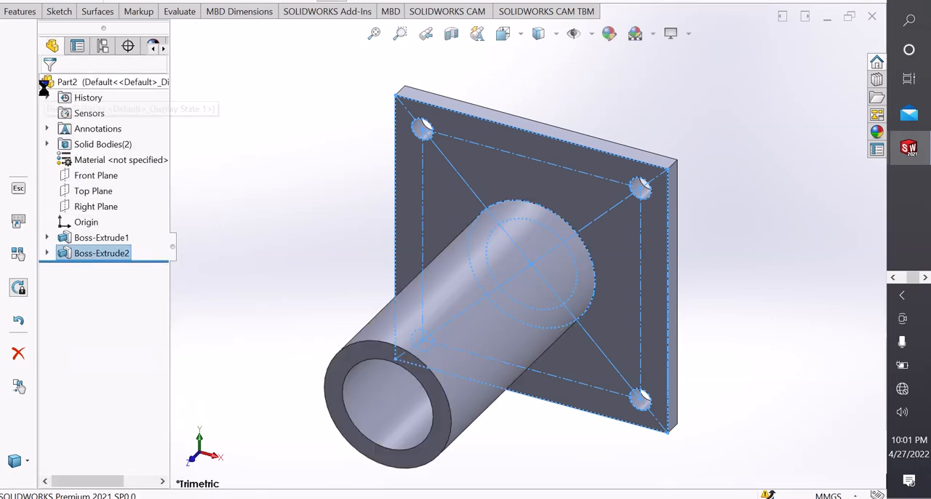
Examine the tube and the square base plate from a rotated viewpoint.
scroll(401, 236, "up", 2)
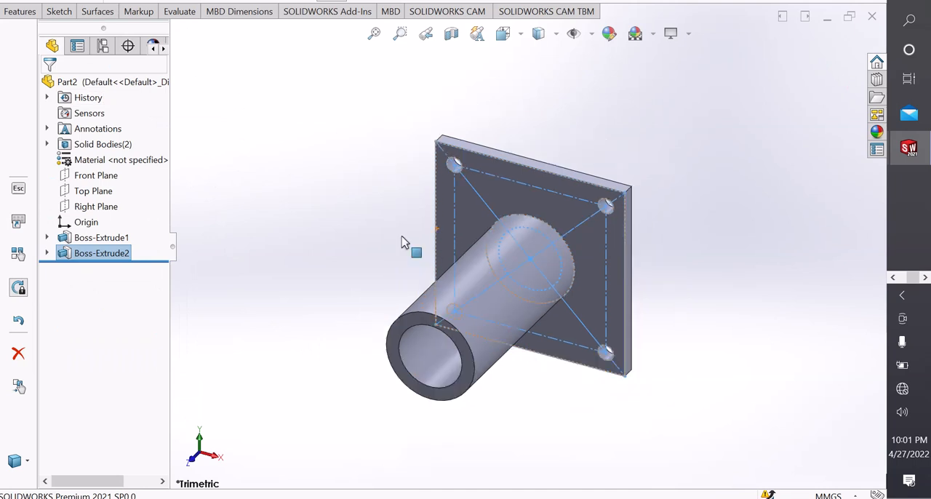
key("Up")
key("Up")
key("Up")
key("Up")
key("Up")
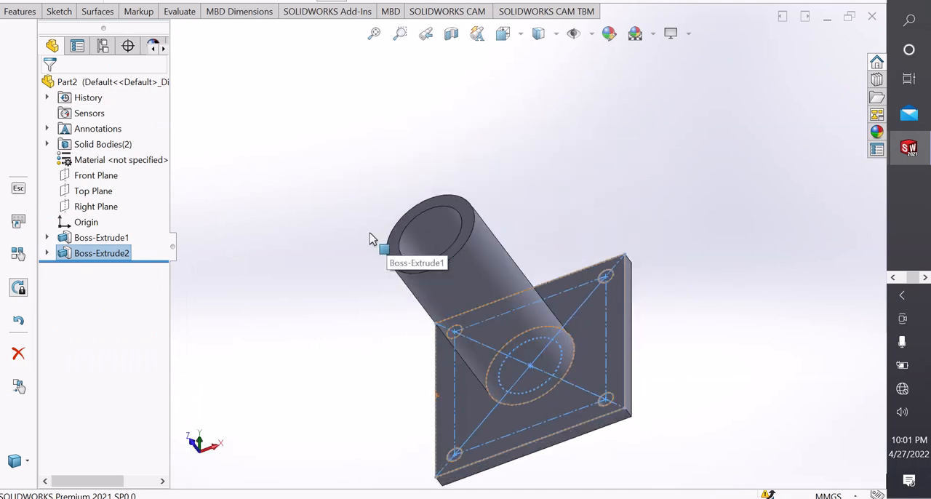
left_click(324, 243)
scroll(364, 272, "up", 2)
scroll(379, 284, "down", 3)
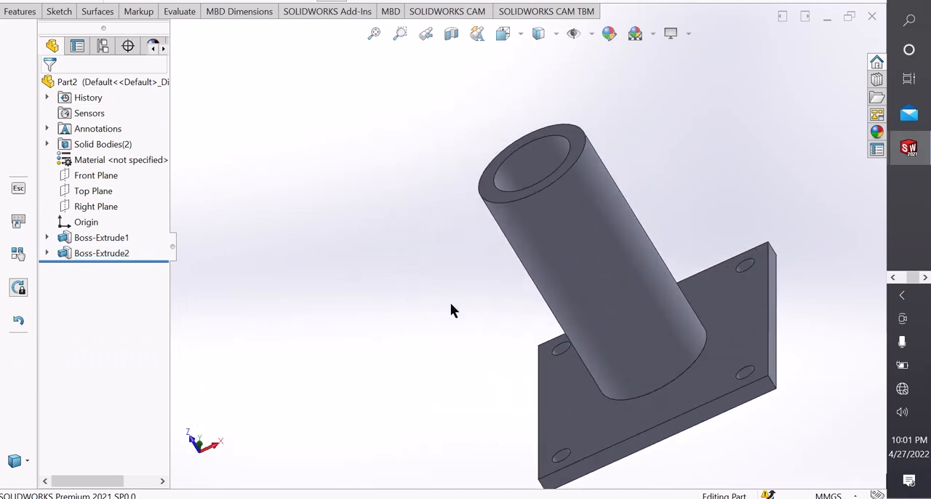
scroll(454, 304, "up", 2)
scroll(638, 268, "down", 1)
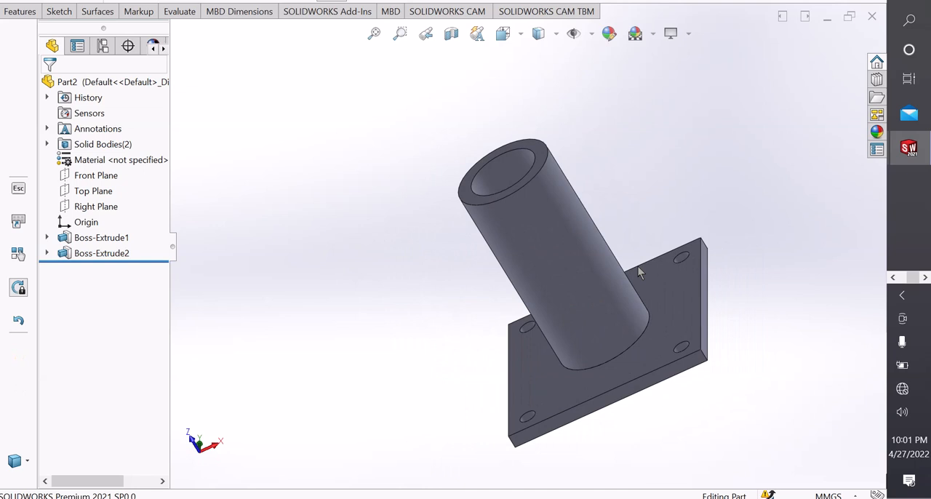
scroll(644, 261, "down", 2)
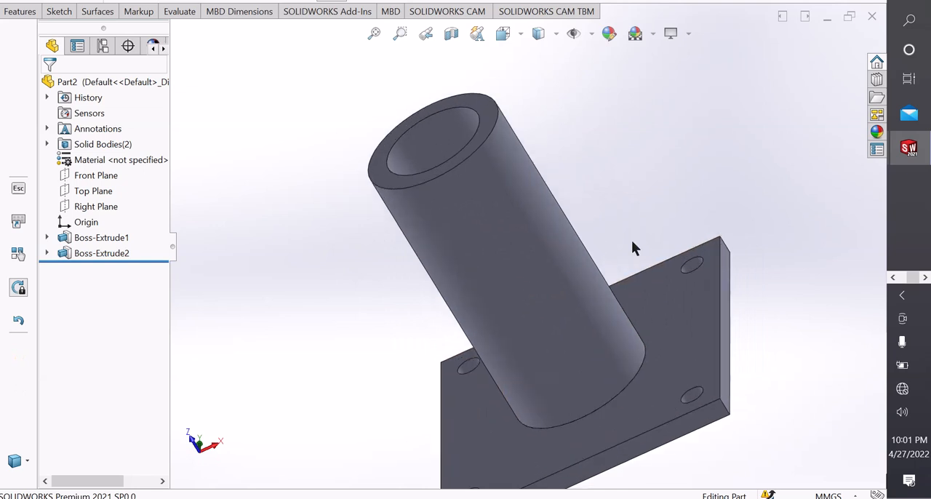
scroll(626, 244, "up", 2)
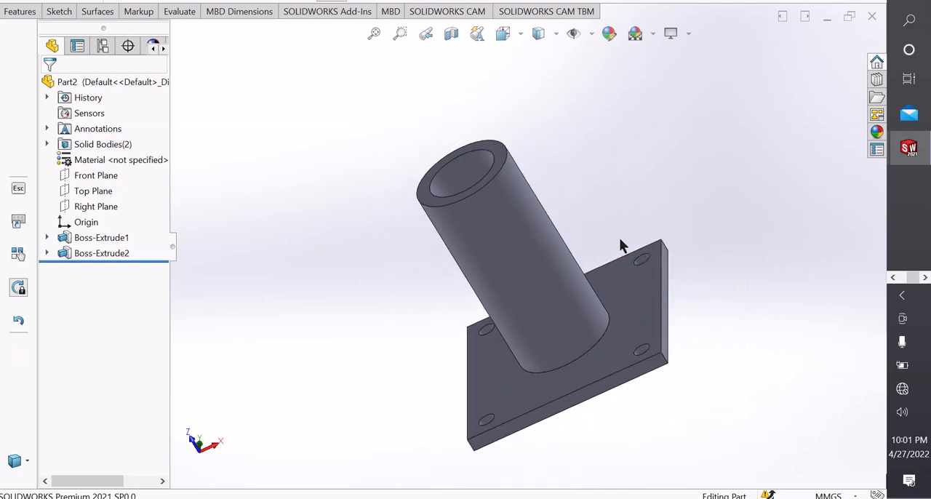
Sketch a vertical centerpoint straight slot on the Top Plane, adjusting it nearer the plate to about 28 mm wide and 60 mm between centres.
left_click(94, 194)
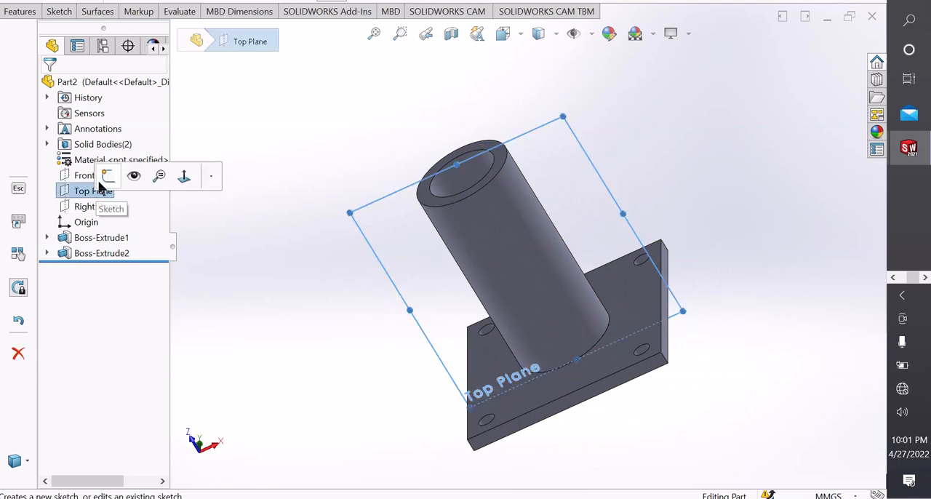
left_click(107, 176)
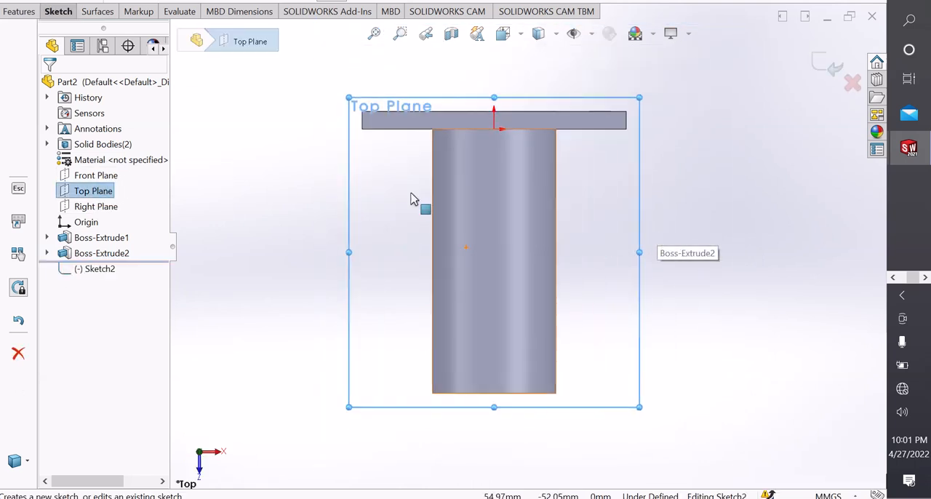
left_click(62, 16)
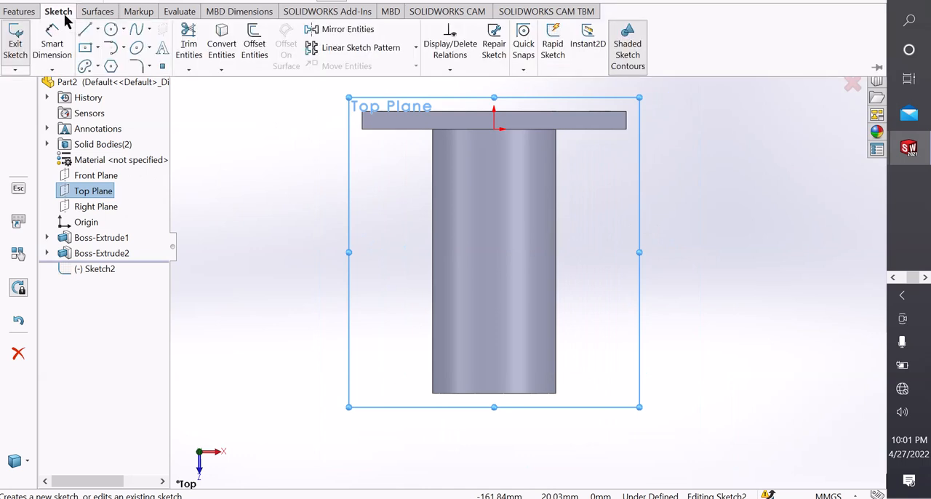
left_click(100, 66)
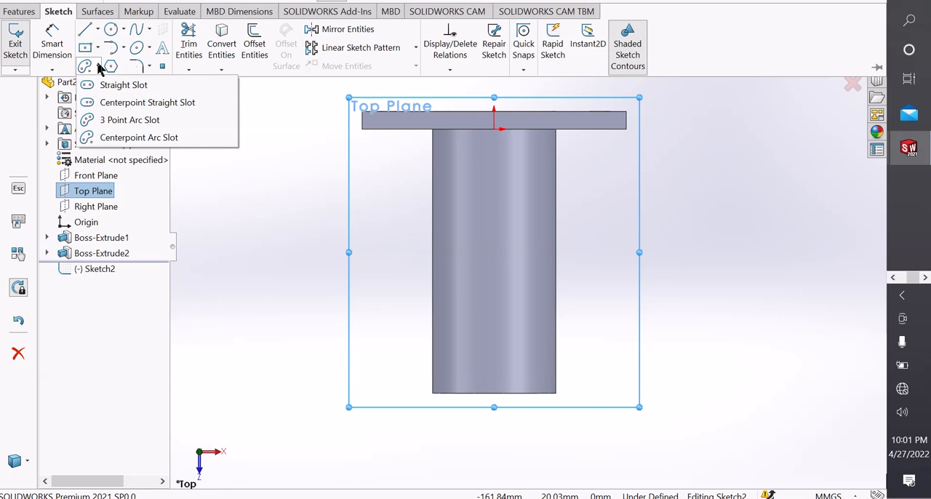
left_click(109, 102)
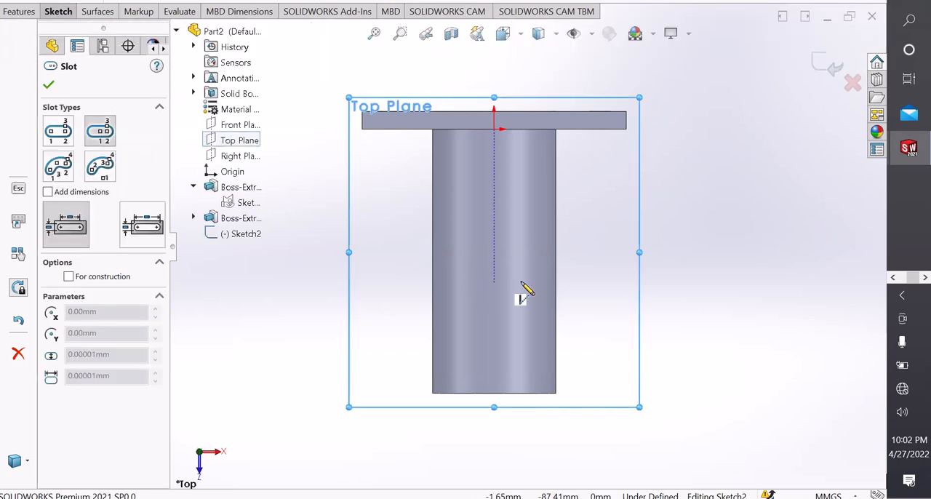
left_click(495, 271)
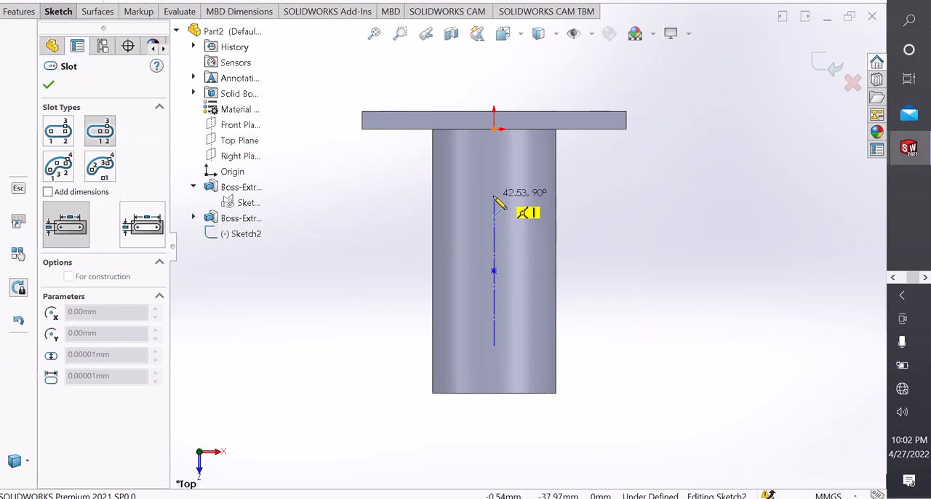
left_click(494, 203)
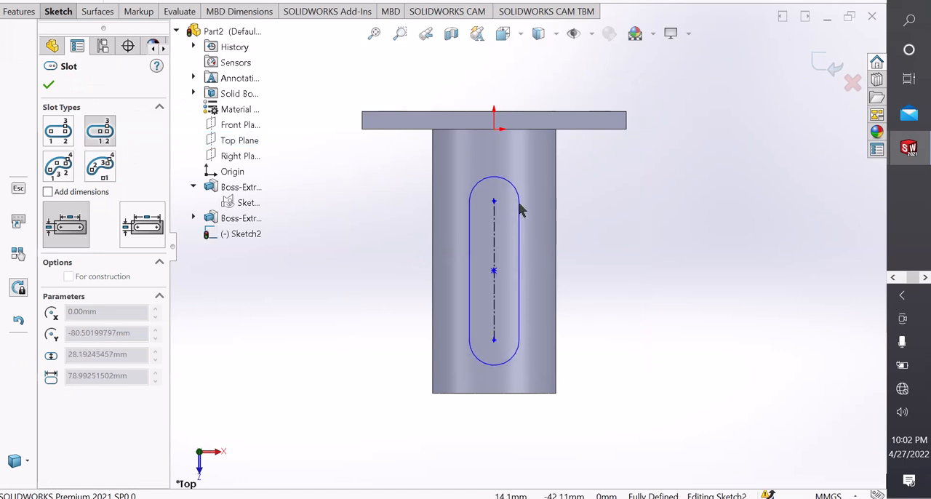
left_click(520, 208)
right_click(522, 208)
left_click(555, 215)
scroll(519, 249, "down", 1)
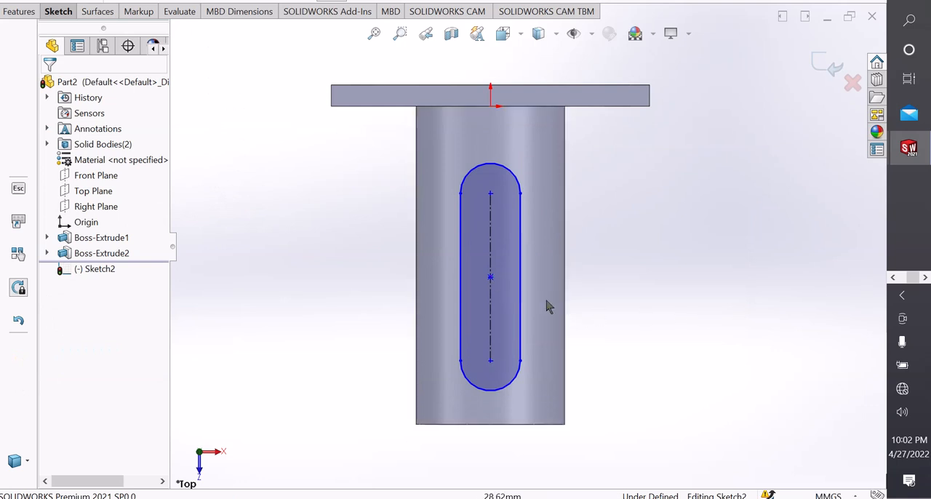
left_click_drag(492, 280, 494, 262)
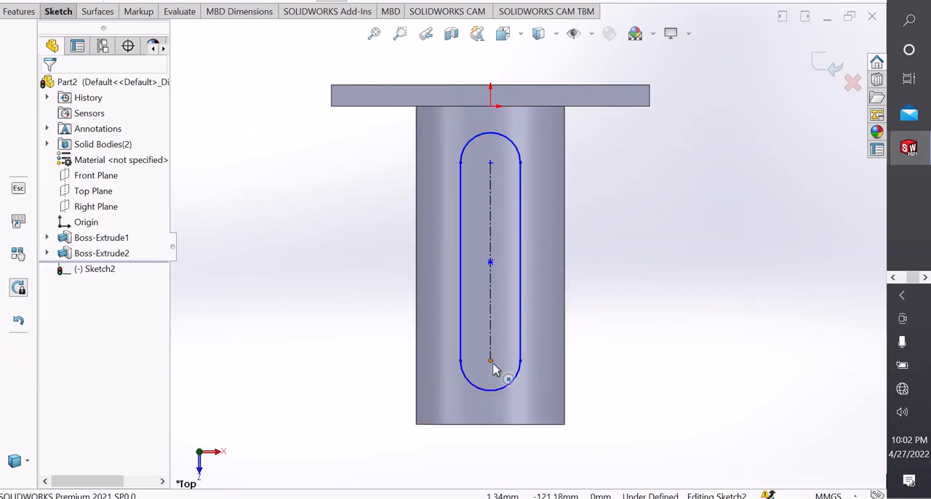
left_click_drag(492, 355, 494, 293)
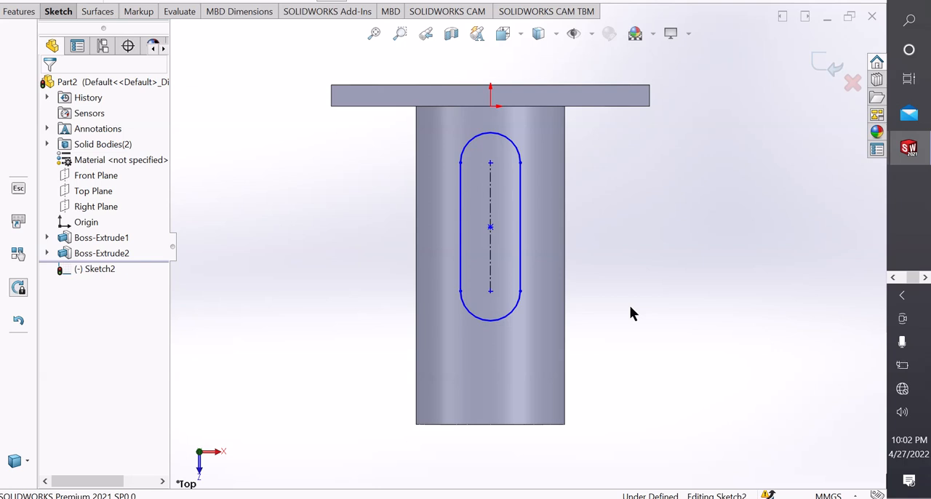
Dimension the slot's width between its two straight sides and set it to 30 mm.
right_click_drag(694, 424, 626, 218)
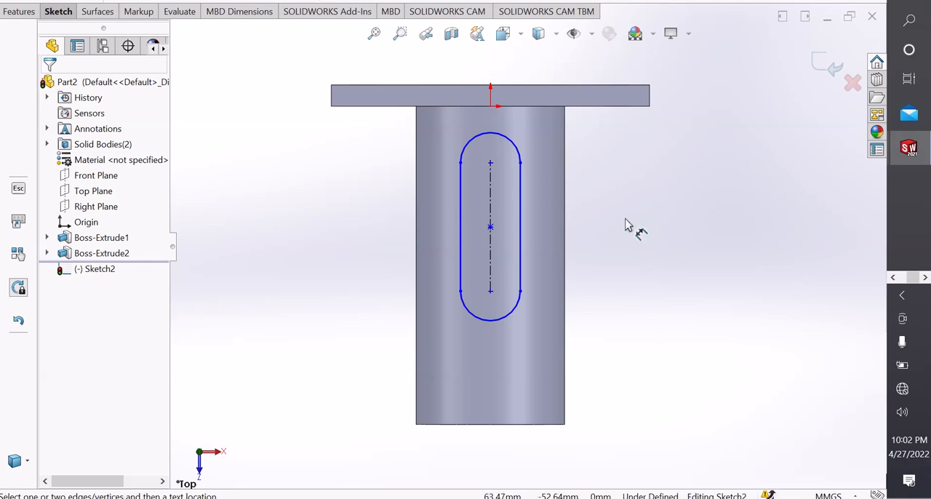
left_click(460, 222)
left_click(521, 248)
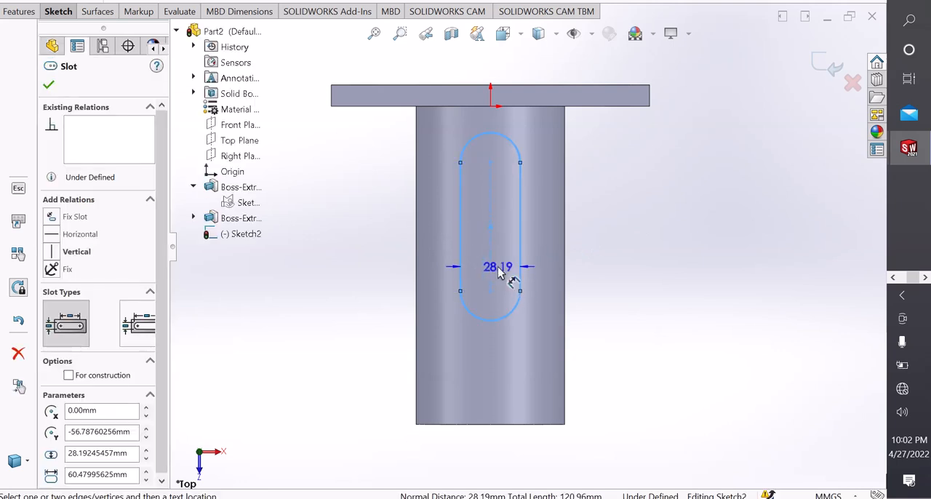
left_click(500, 272)
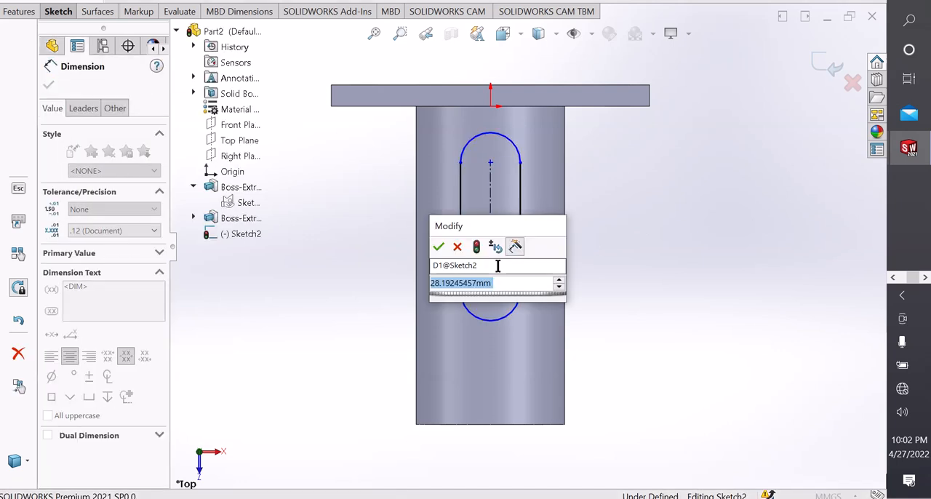
type("30")
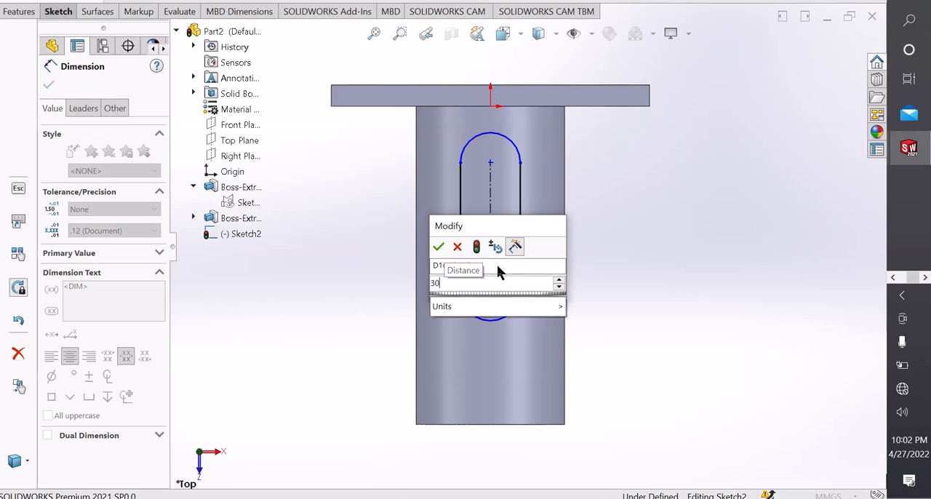
key("Return")
left_click(595, 274)
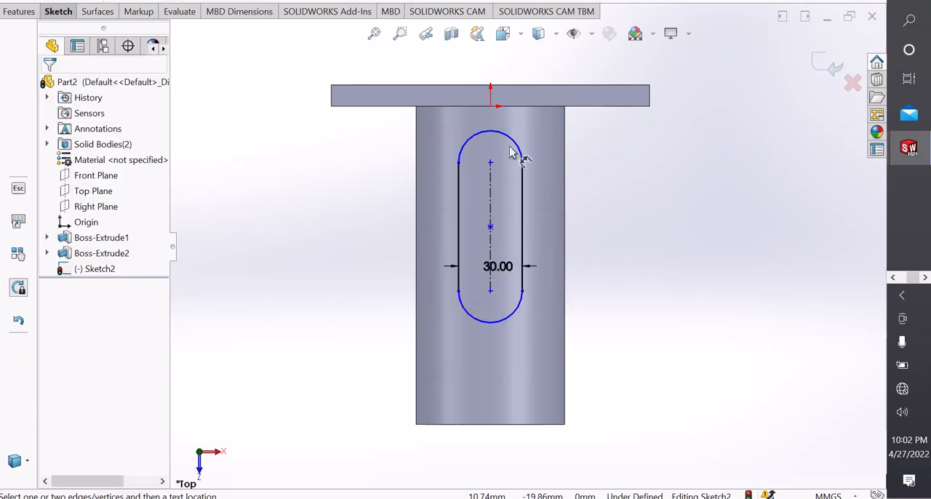
Dimension the vertical distance from the origin to the slot's far side endpoint and set it to 100 mm.
left_click(521, 186)
left_click(492, 107)
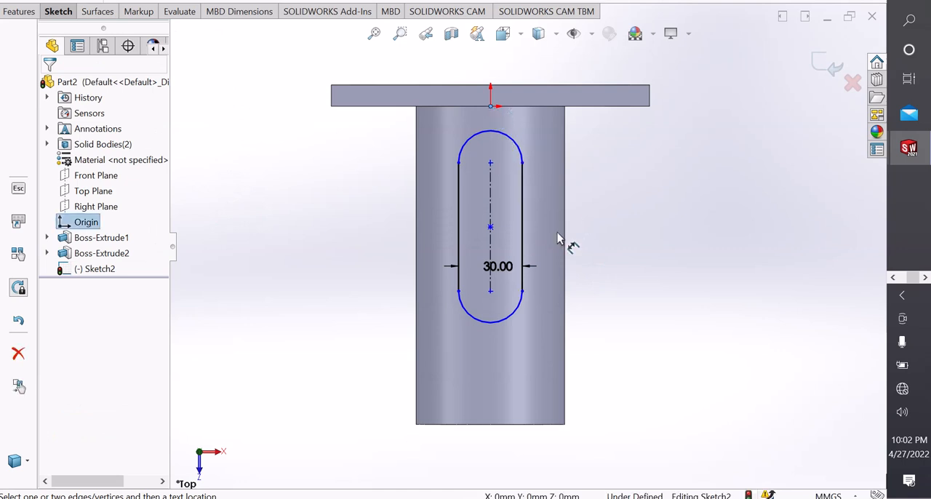
left_click(522, 291)
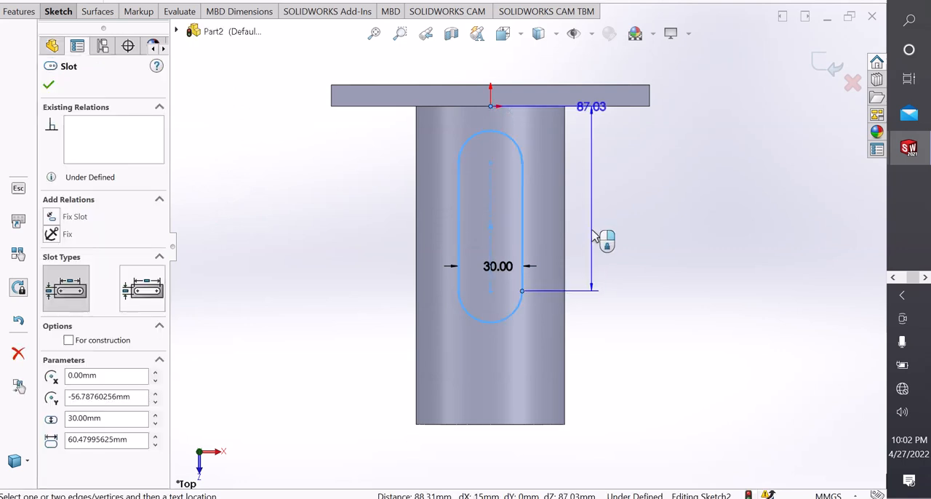
left_click(592, 237)
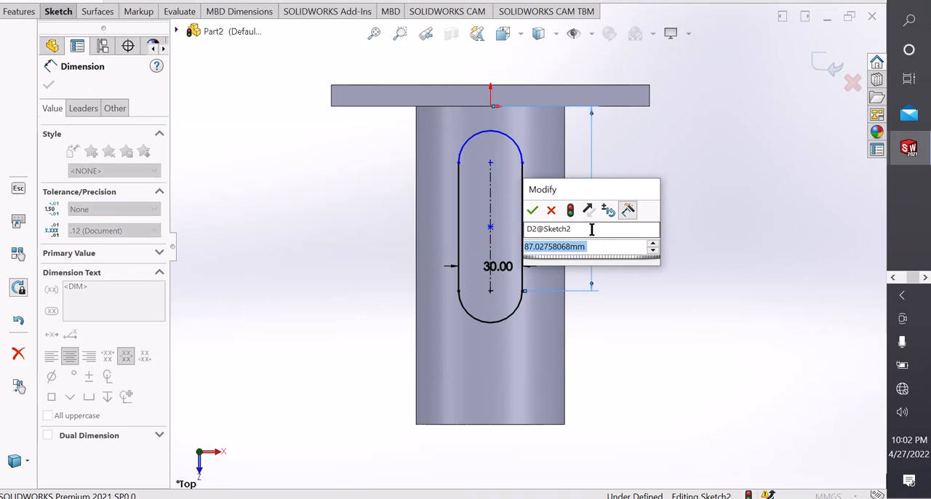
type("100")
key("Return")
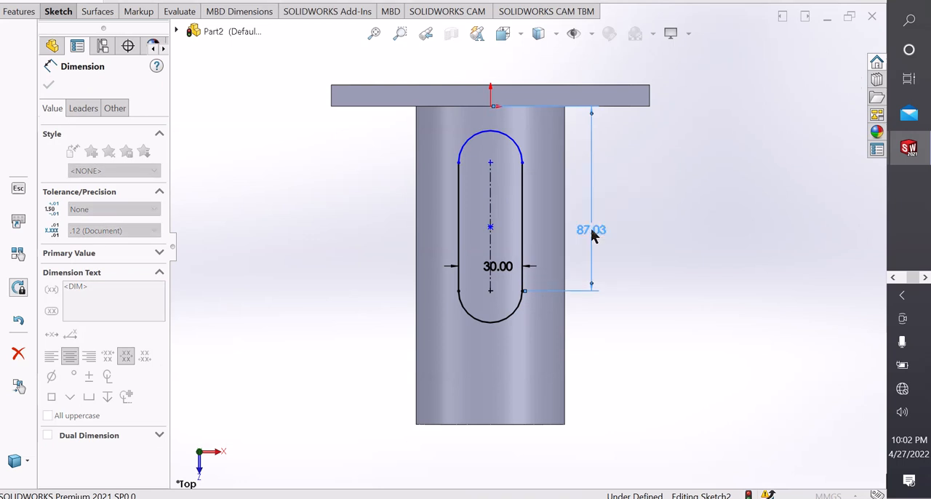
left_click(702, 273)
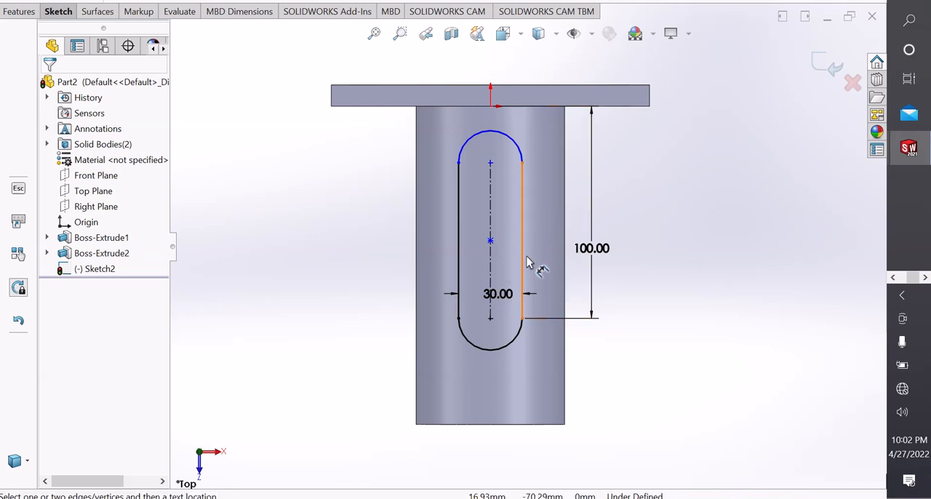
Dimension the slot's centreline between its two arc centres and set the length to 70 mm.
left_click(492, 216)
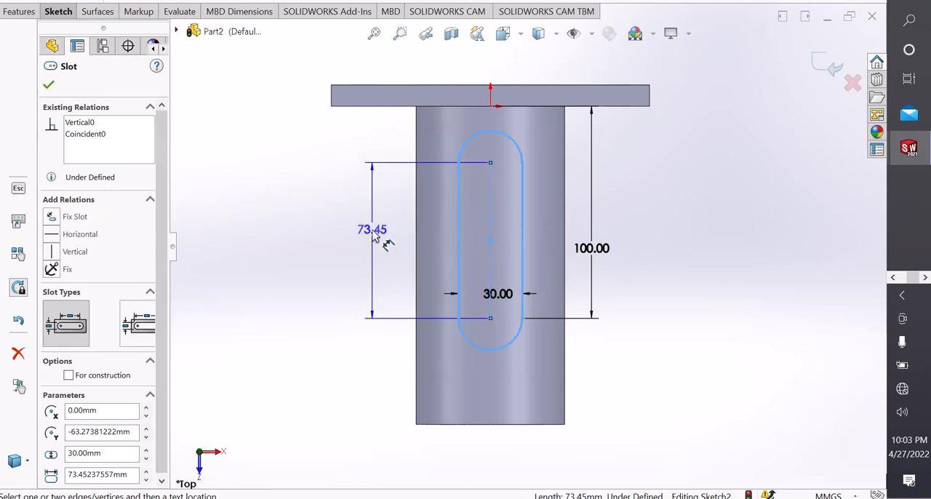
left_click(374, 237)
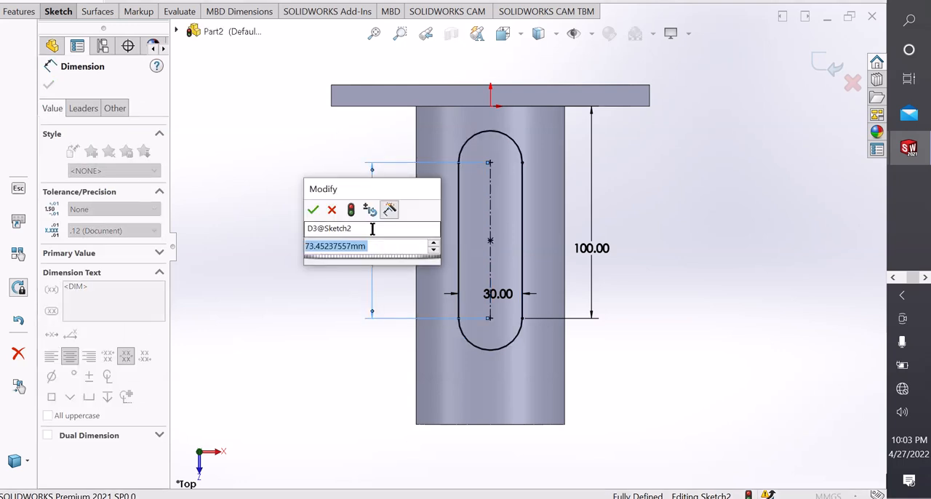
type("70")
key("Return")
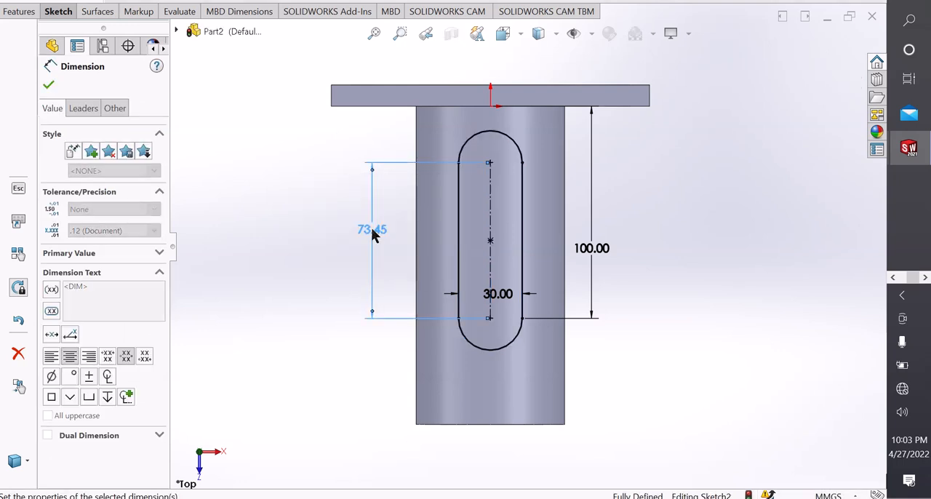
Set the slot's centre-to-centre length to 50 mm and leave the dimension tool.
double_click(372, 233)
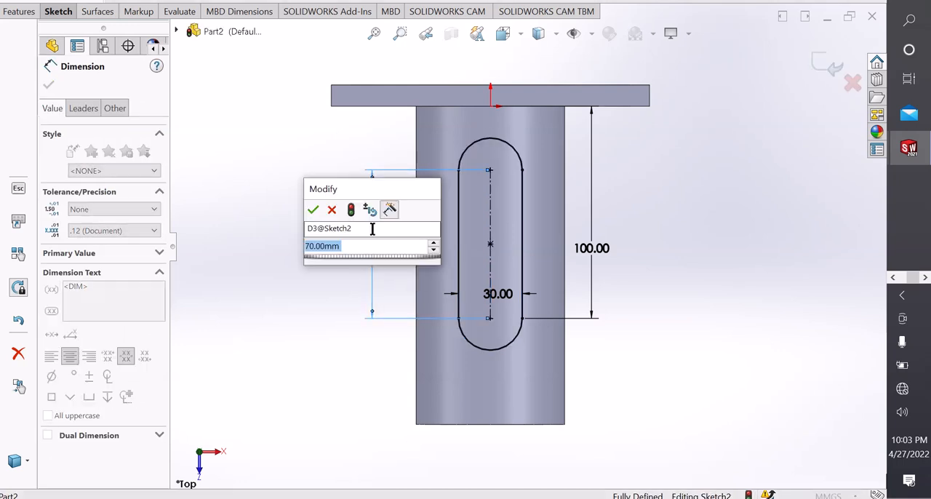
type("50")
key("Return")
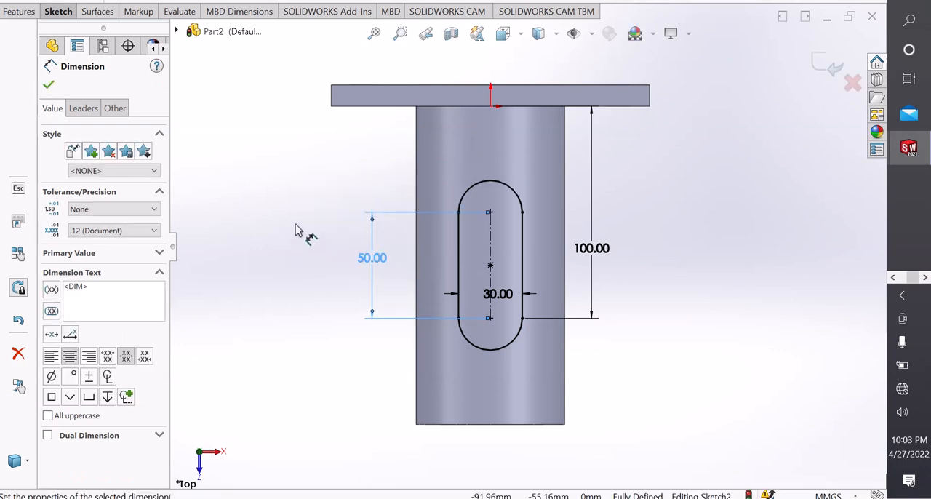
left_click(248, 166)
right_click(247, 172)
left_click(280, 209)
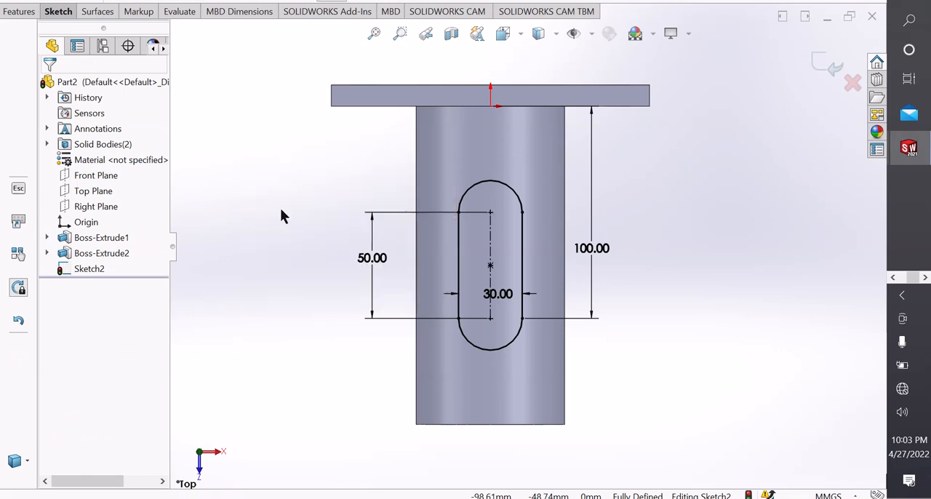
Cut the slot profile through both walls of the tube with an Extruded Cut set to Through All - Both.
left_click(58, 11)
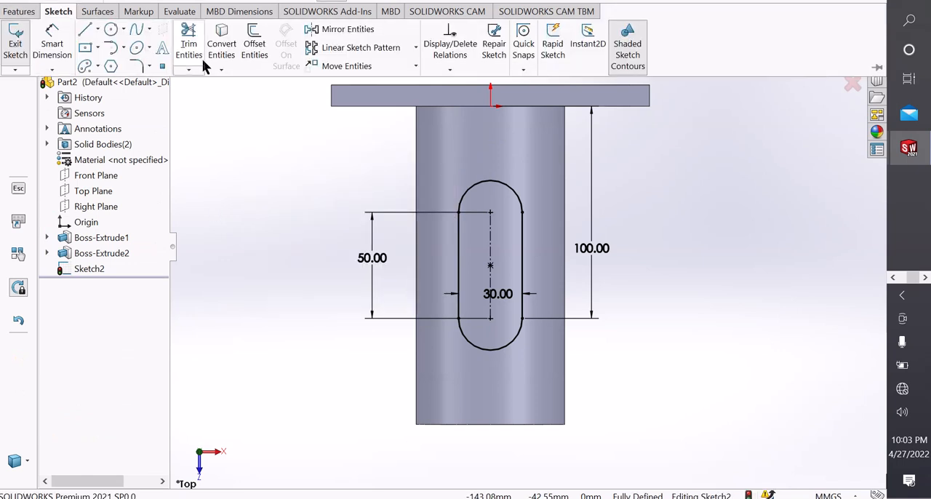
left_click(19, 11)
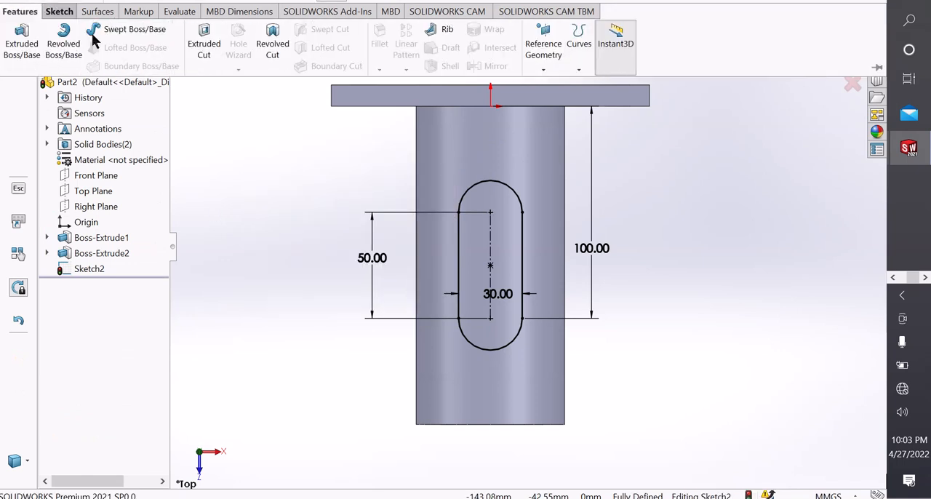
left_click(202, 55)
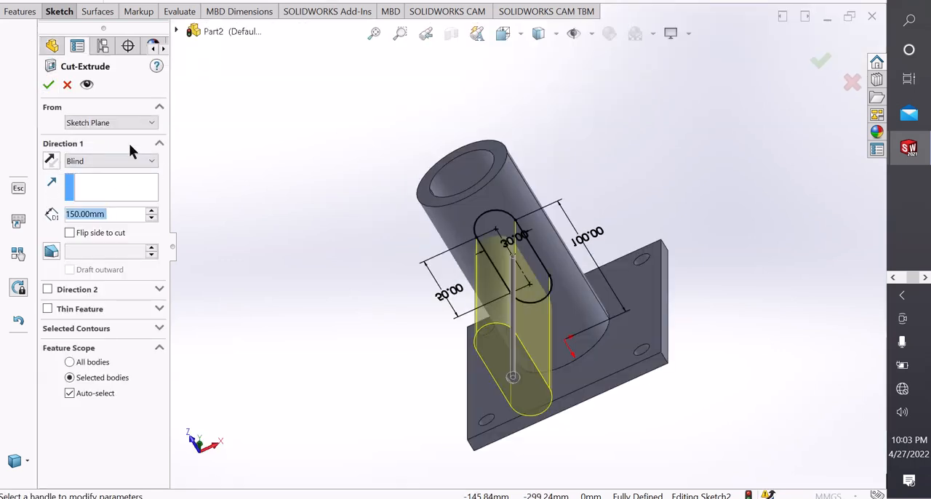
left_click(115, 162)
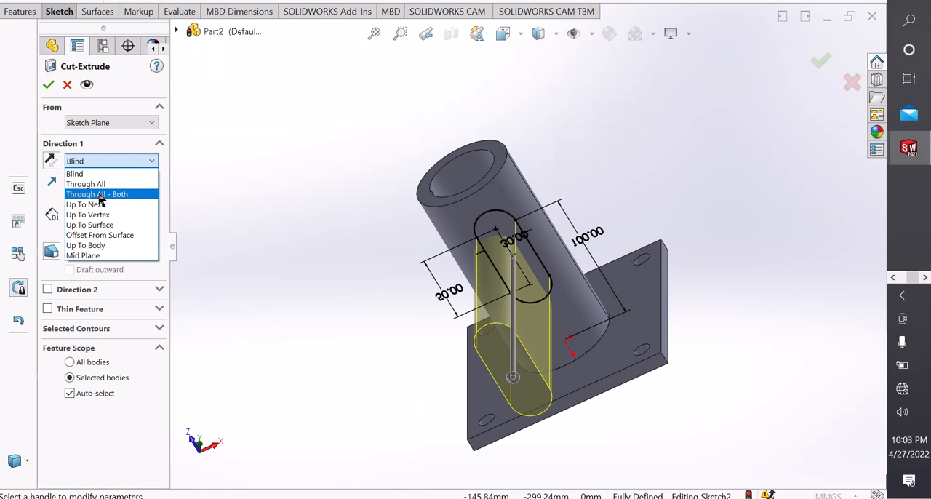
left_click(101, 196)
scroll(416, 220, "up", 2)
middle_click_drag(301, 241, 386, 264)
middle_click_drag(524, 215, 558, 228)
scroll(549, 243, "down", 3)
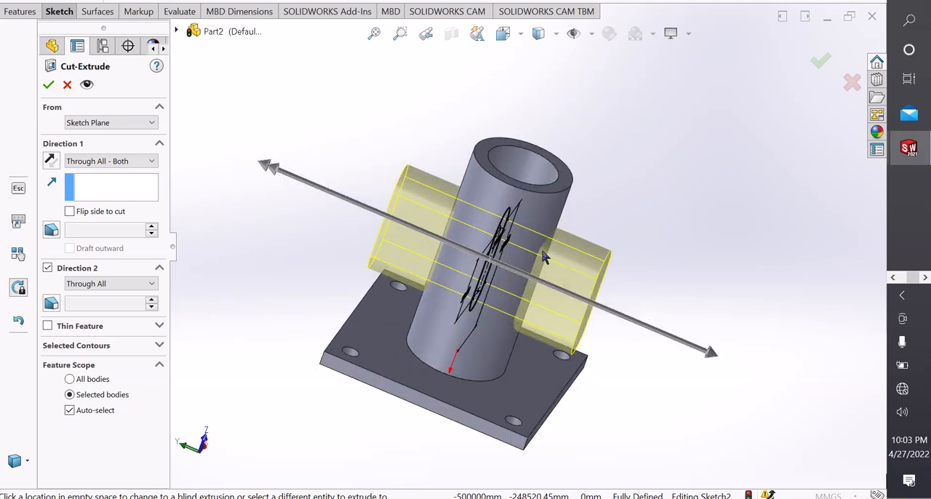
left_click(49, 86)
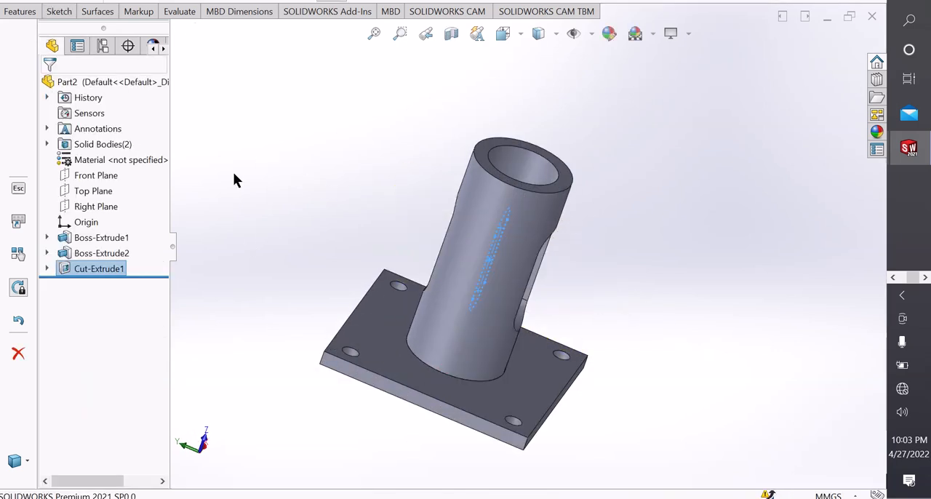
Examine the slot opening through the tube from a rotated, closer viewpoint.
middle_click_drag(316, 213, 408, 283)
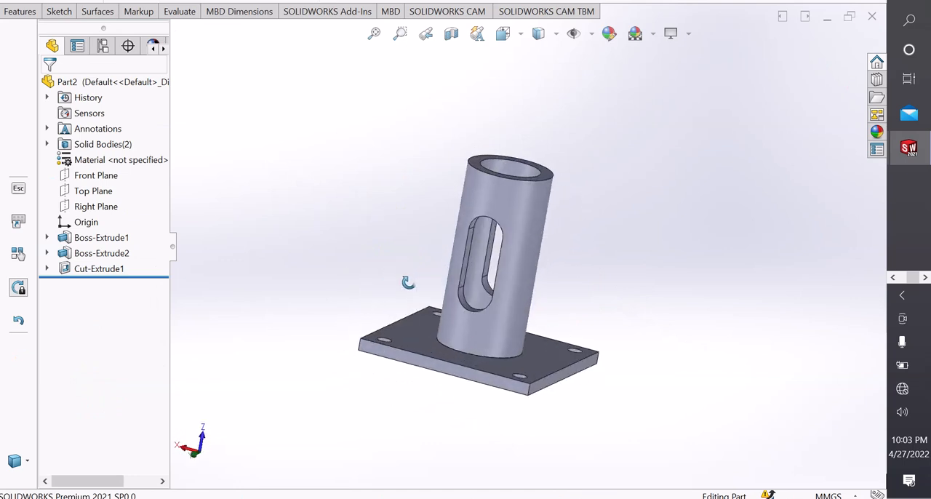
scroll(496, 304, "down", 2)
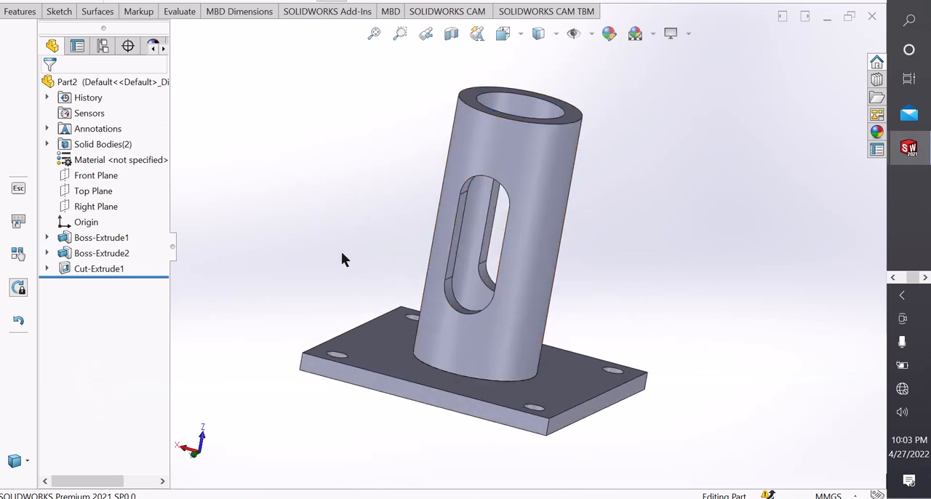
middle_click_drag(341, 251, 335, 258)
scroll(494, 269, "down", 2)
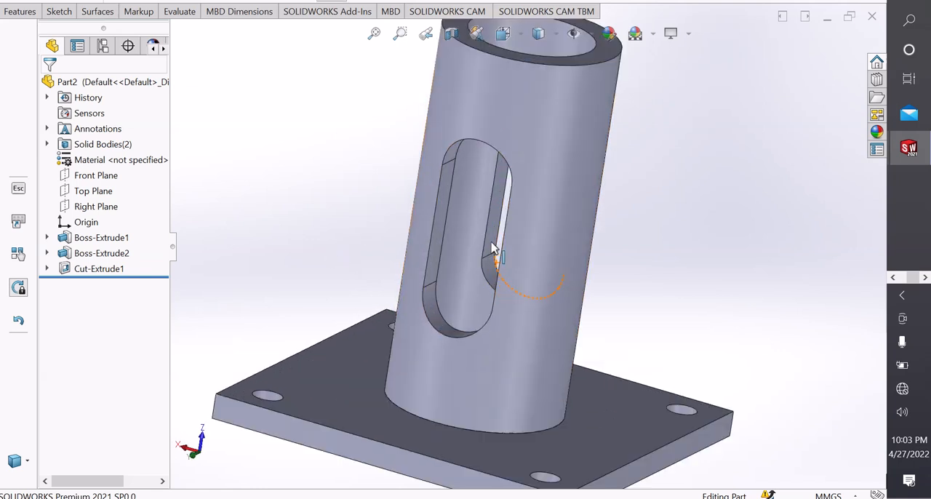
Select the inner faces of the slot cut on both sides of the tube as the geometry to pattern.
left_click(495, 232)
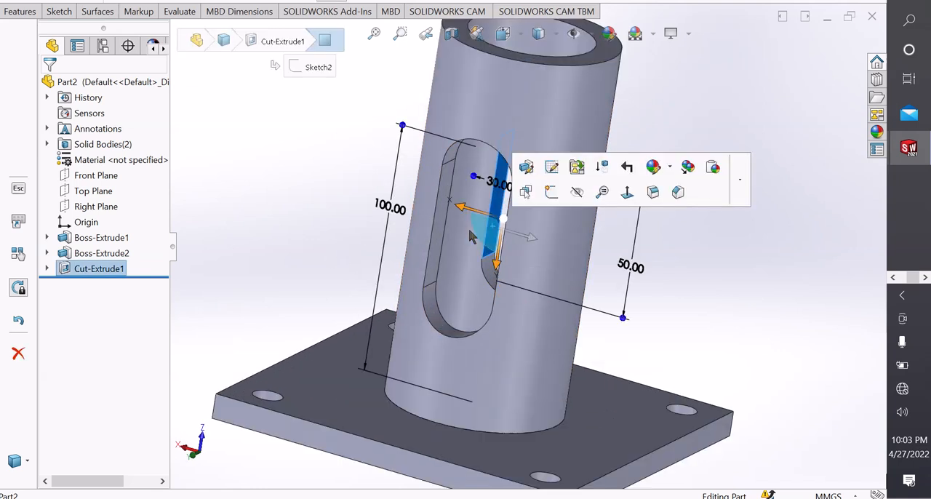
scroll(509, 243, "up", 2)
middle_click_drag(367, 240, 380, 243)
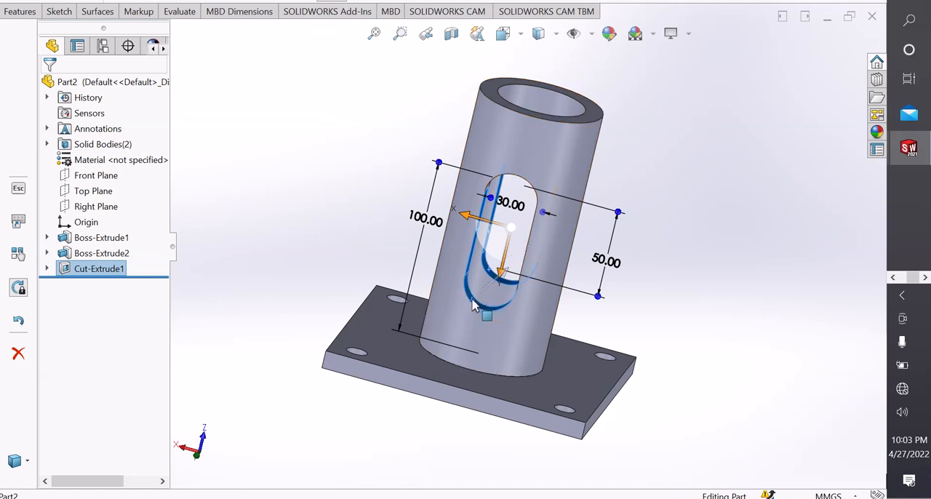
scroll(538, 287, "up", 5)
scroll(590, 273, "down", 10)
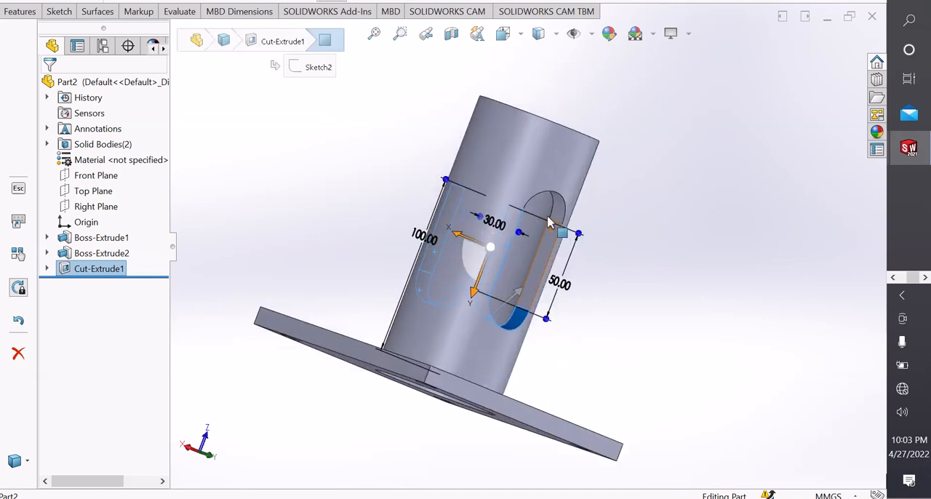
left_click(552, 285, "ctrl")
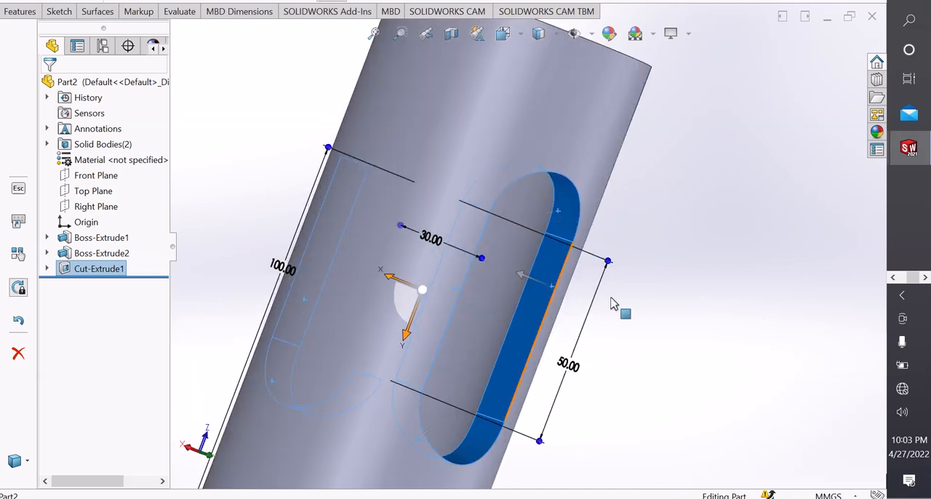
middle_click_drag(728, 310, 589, 307)
left_click(504, 232, "ctrl")
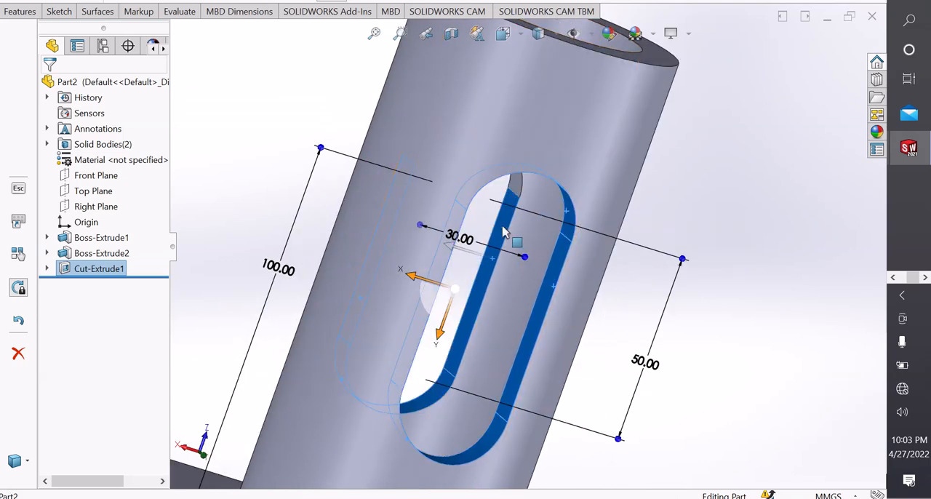
left_click(517, 191, "ctrl")
scroll(322, 139, "up", 5)
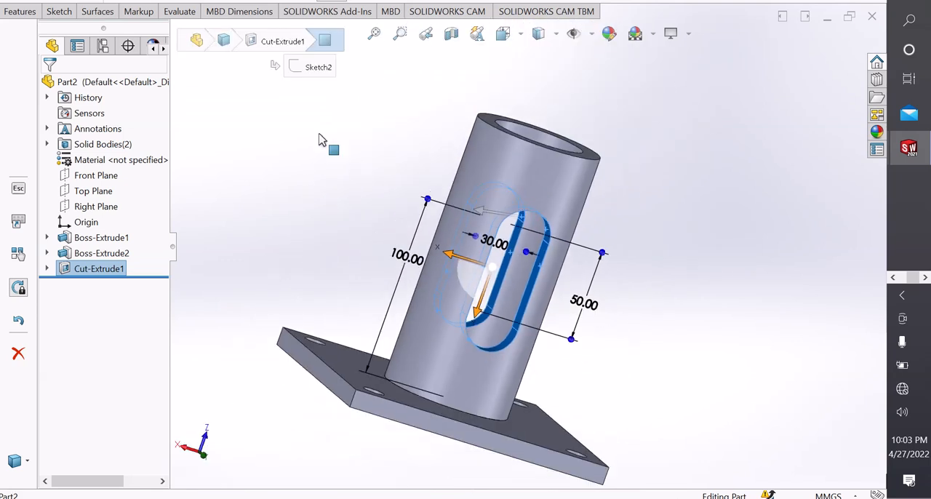
Circular-pattern the slot cut around the tube's upper outer edge with 3 equally spaced instances over 360 degrees.
left_click(28, 19)
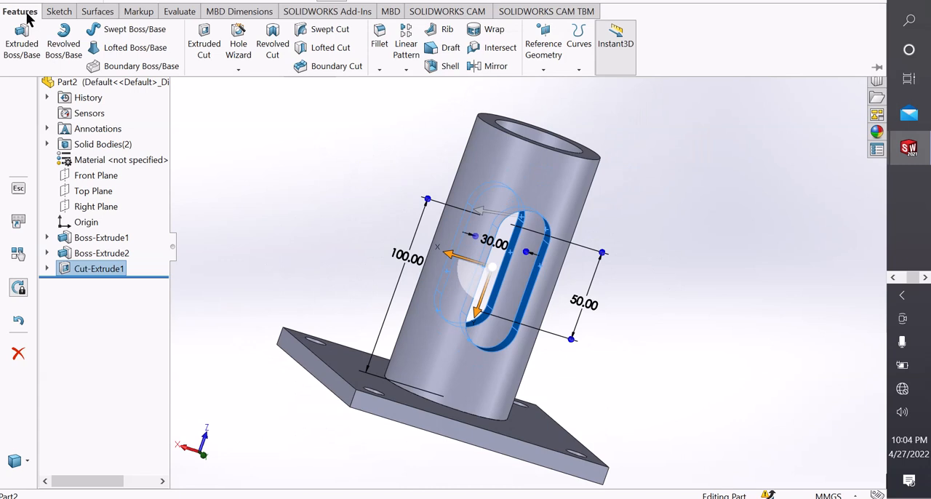
left_click(406, 70)
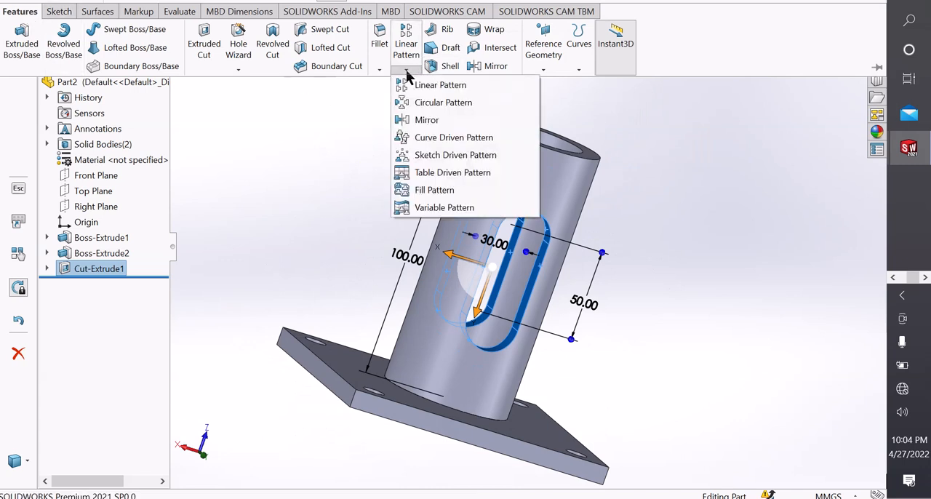
left_click(420, 106)
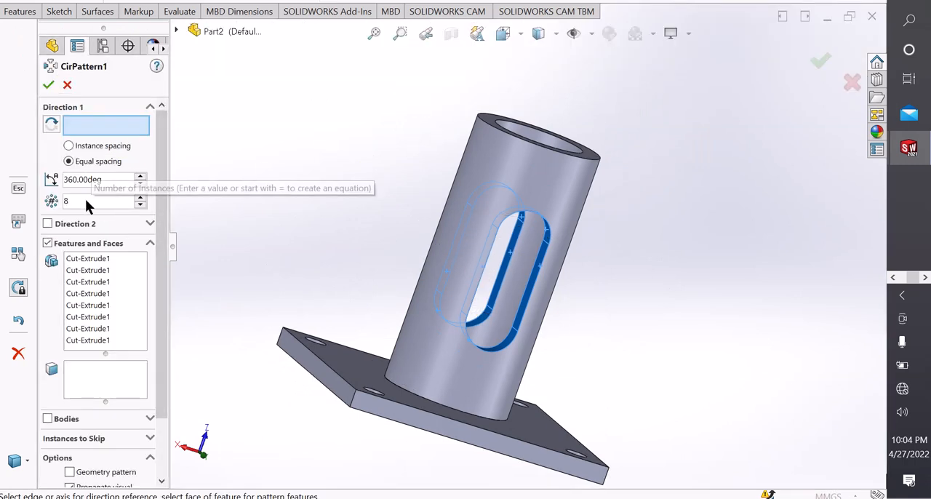
left_click_drag(89, 202, 44, 203)
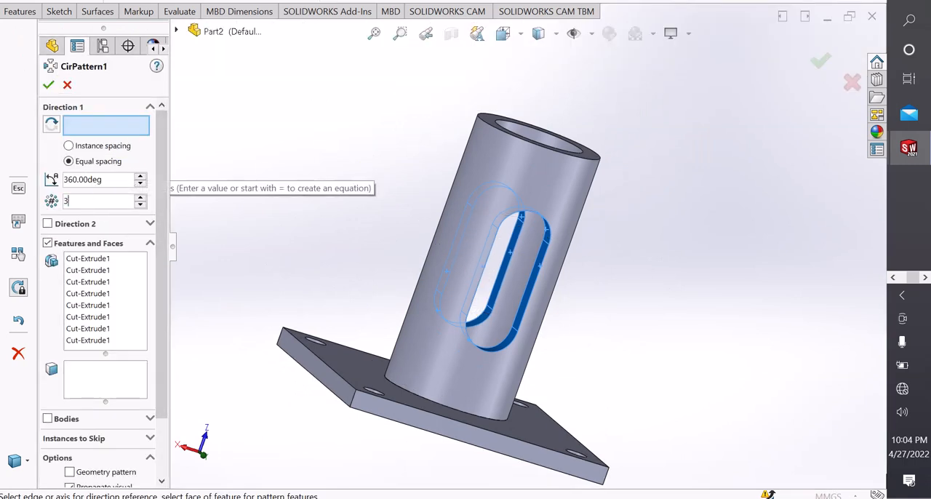
left_click(485, 125)
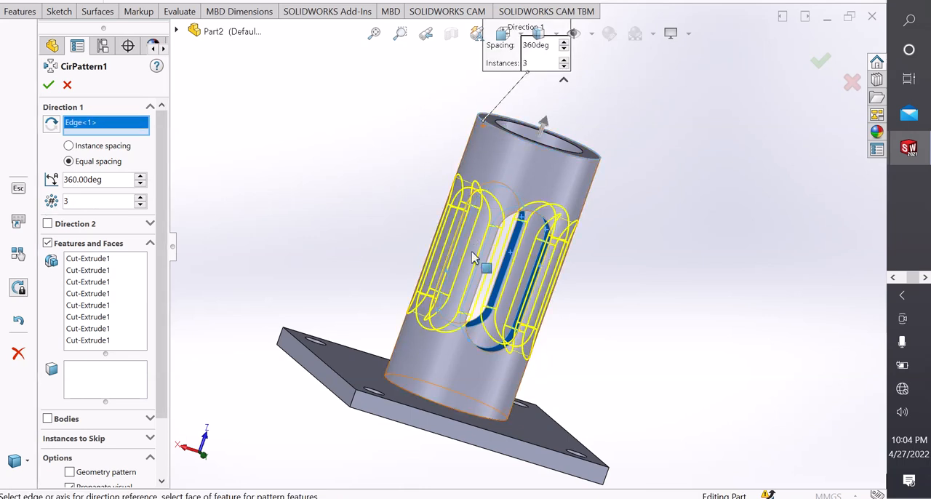
scroll(492, 275, "up", 2)
scroll(490, 277, "down", 1)
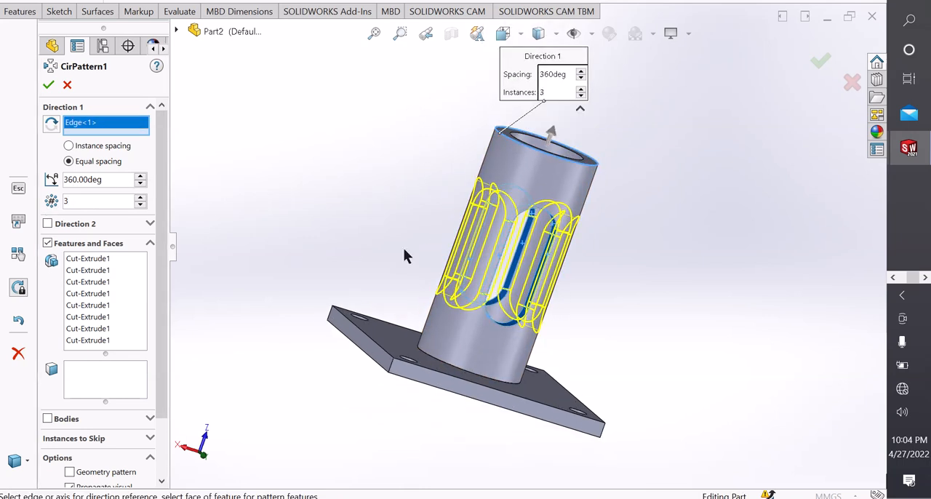
left_click(49, 85)
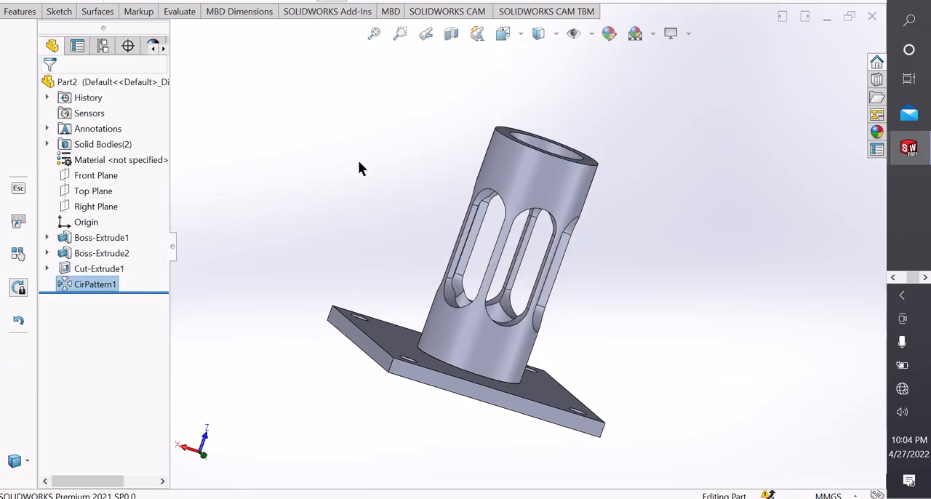
Inspect the patterned slots and start a new sketch on the Top Plane.
middle_click_drag(358, 161, 340, 228)
scroll(566, 251, "down", 1)
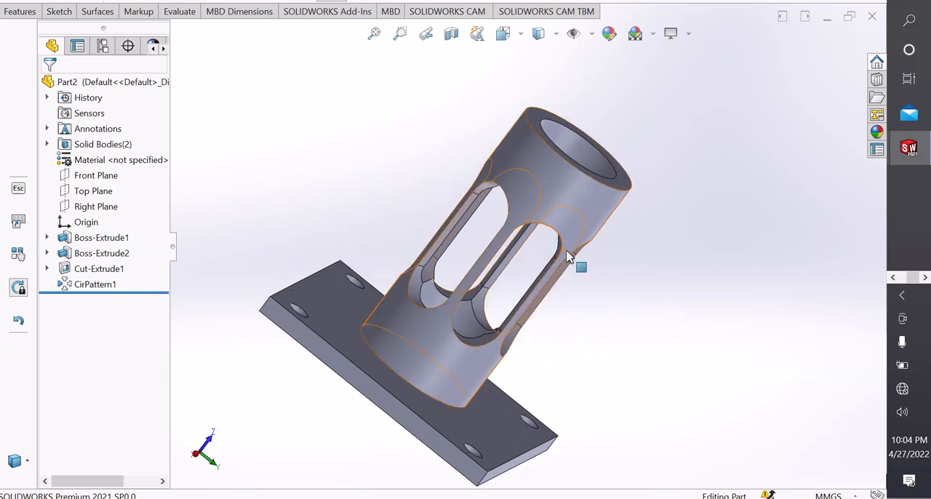
scroll(566, 251, "up", 2)
scroll(567, 251, "down", 1)
key("space")
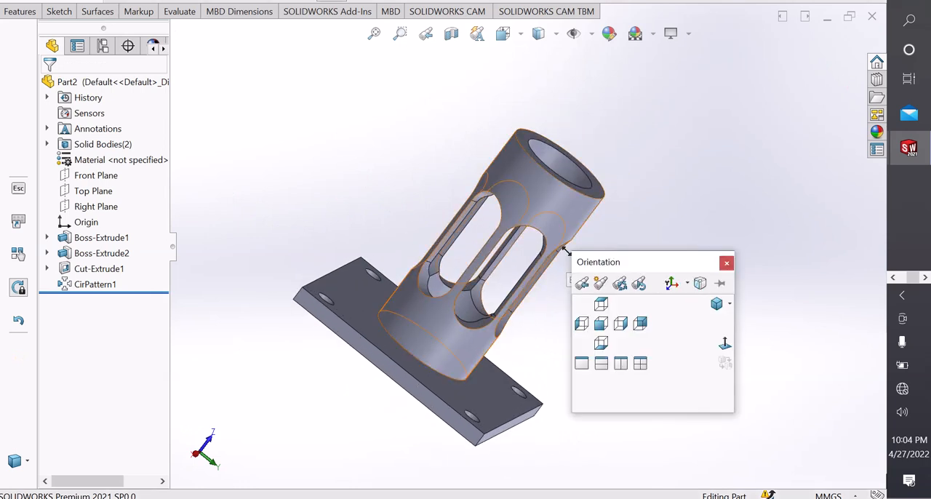
left_click(721, 342)
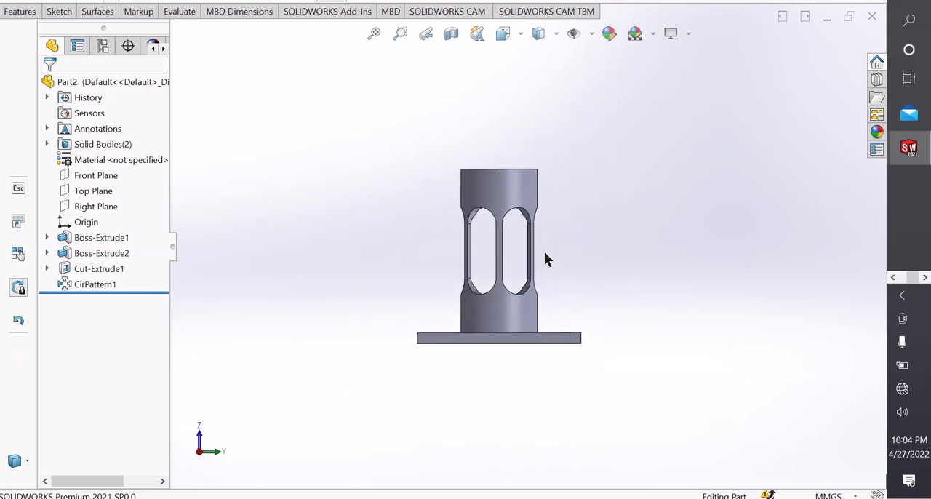
left_click(100, 192)
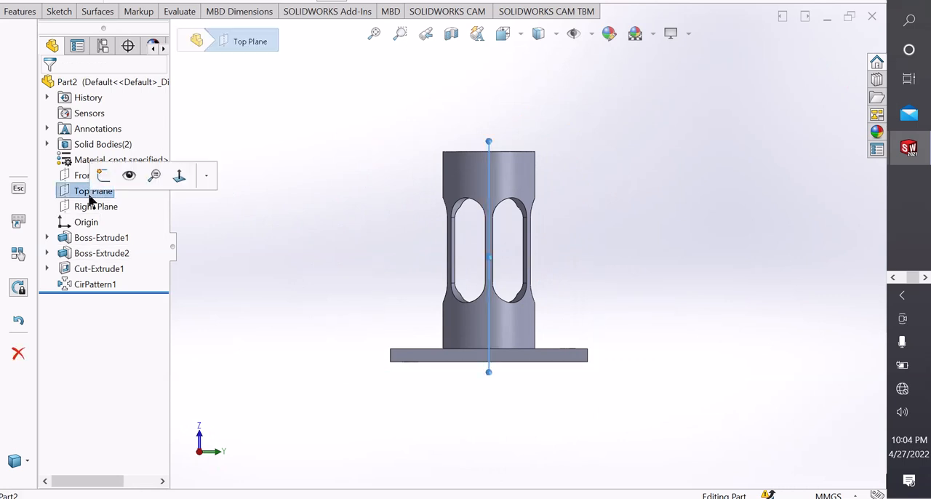
left_click(102, 182)
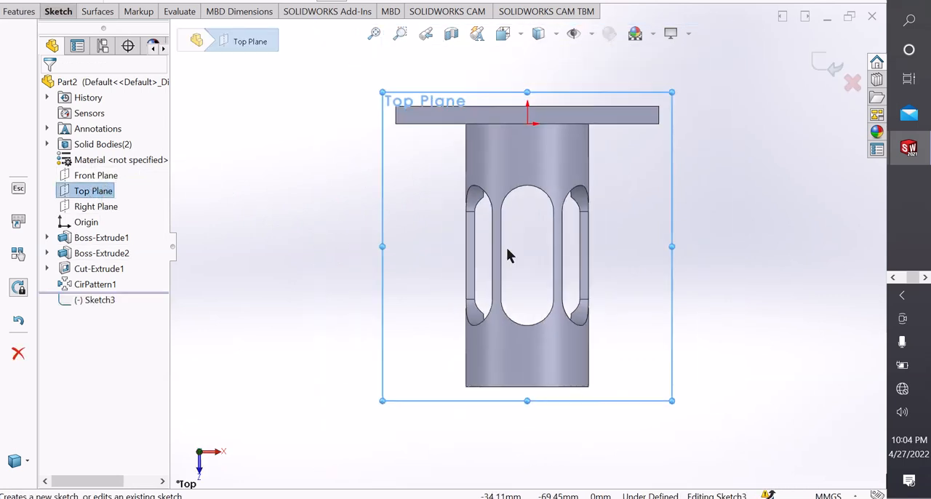
Sketch a circle of about 8 mm radius on the tube's centreline, between the middle slot and the tube's free end.
left_click(61, 16)
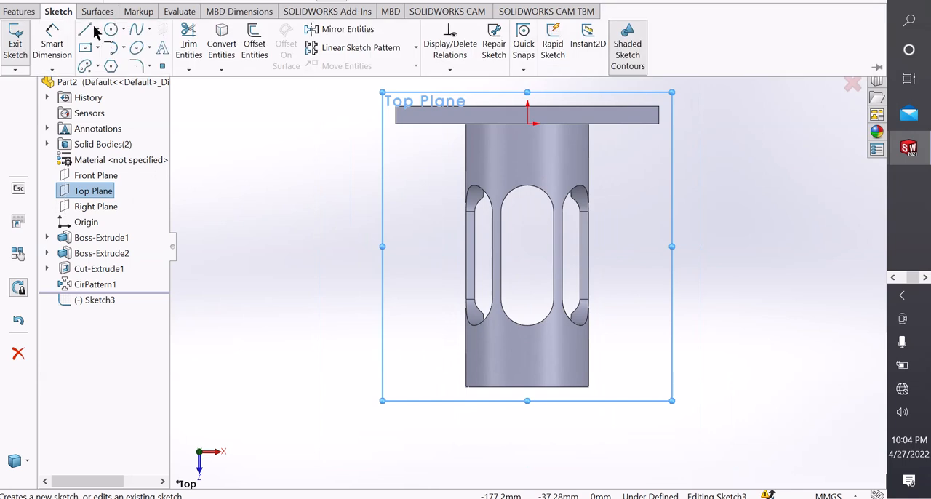
left_click(111, 29)
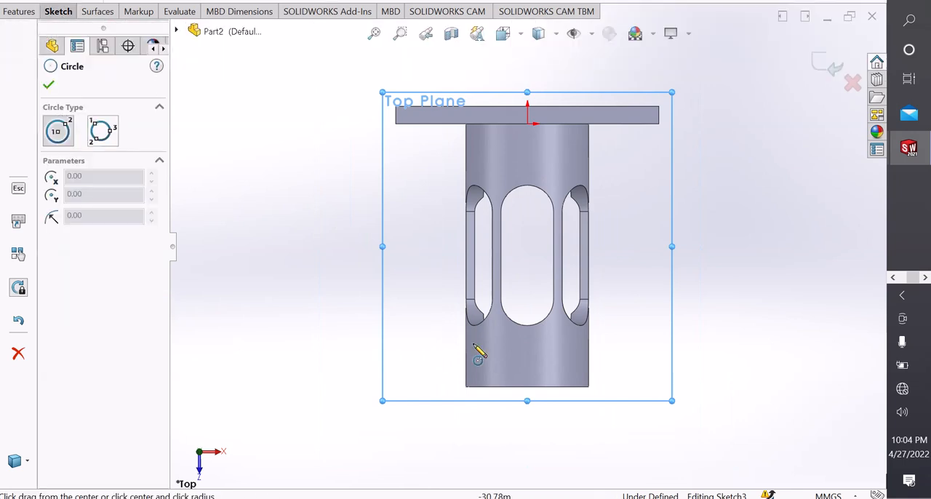
left_click(528, 354)
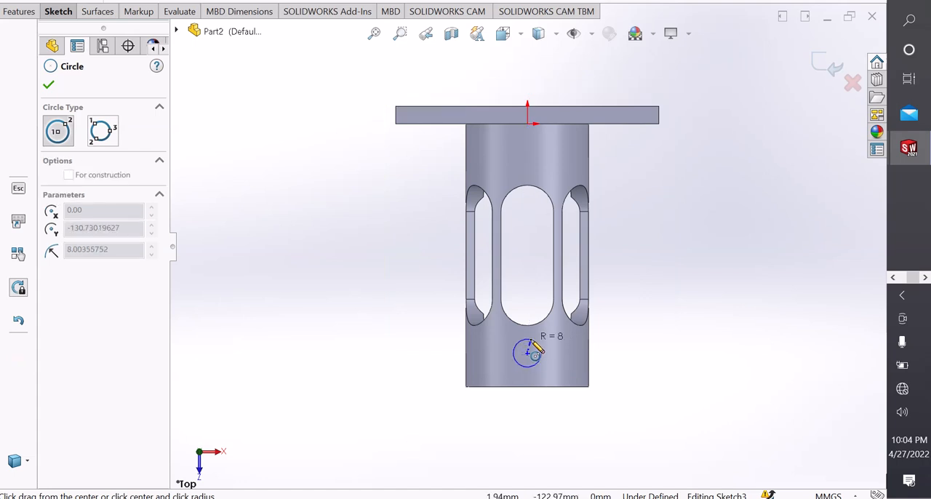
left_click(535, 354)
right_click(534, 342)
left_click(557, 349)
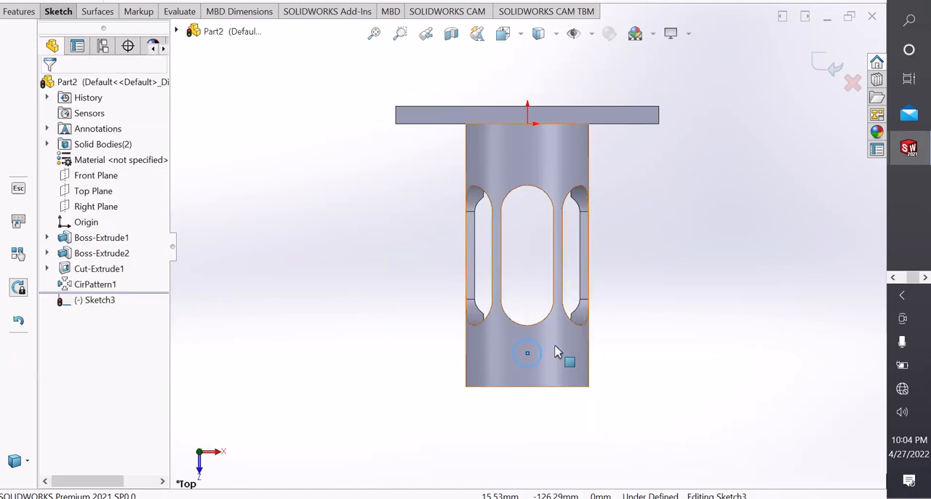
Dimension the circle's diameter and set it to 15 mm.
scroll(546, 354, "down", 2)
right_click_drag(581, 452, 578, 408)
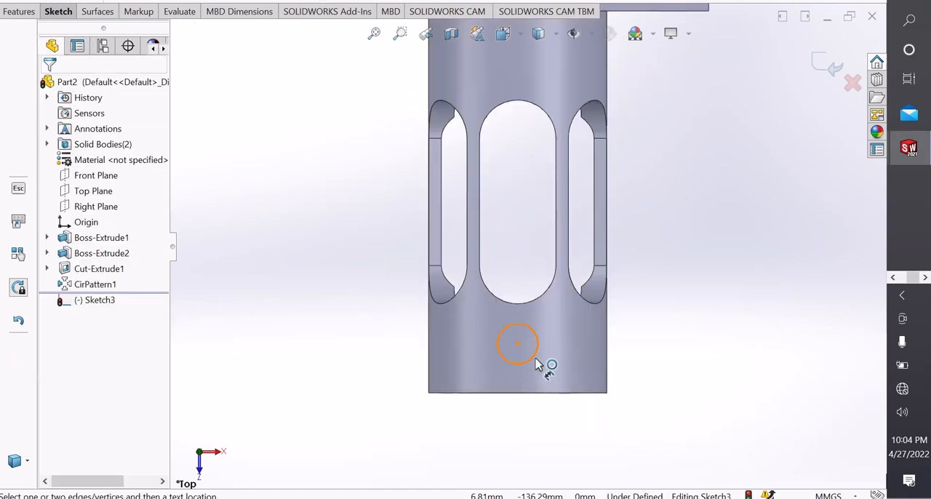
left_click(535, 357)
left_click(650, 387)
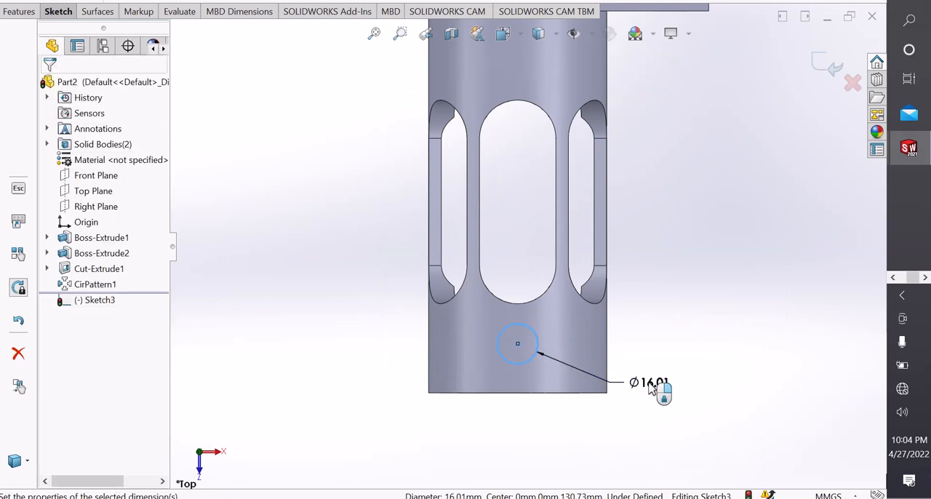
type("15")
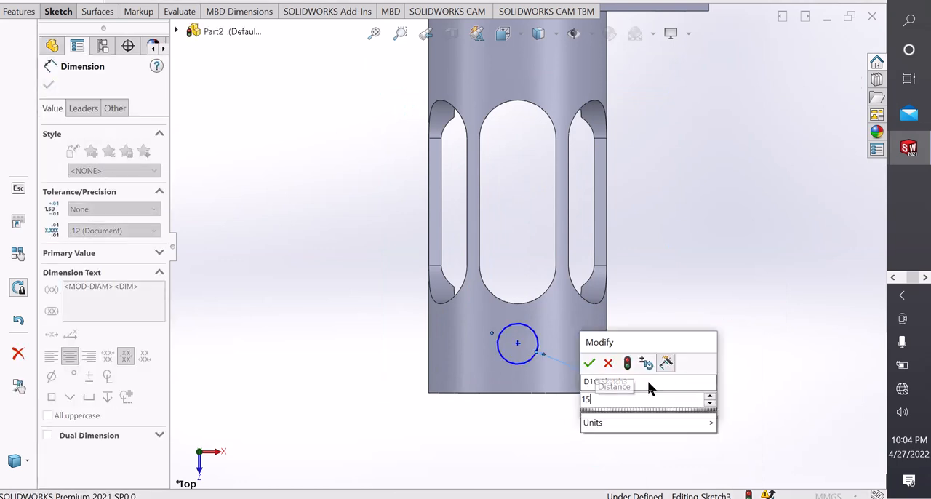
key("Return")
Dimension the distance from the origin to the circle's centre as 130 mm and leave the dimension tool.
scroll(624, 202, "up", 1)
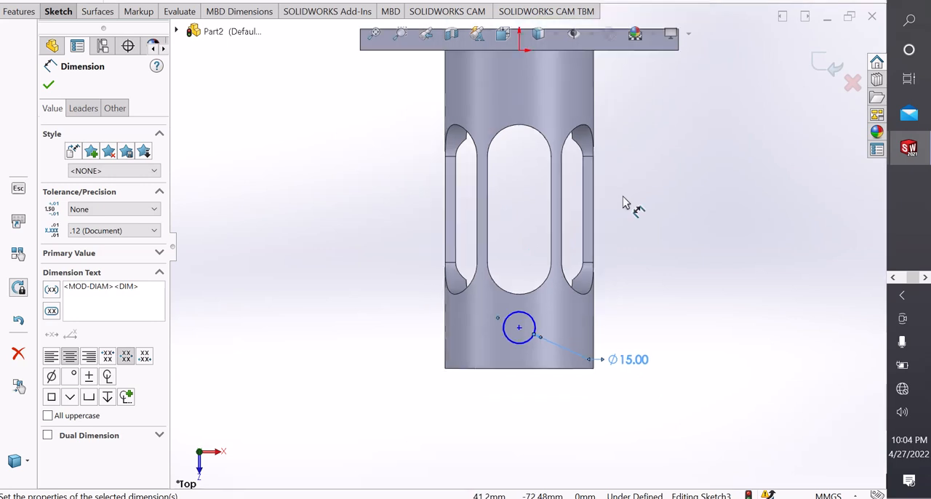
scroll(624, 202, "up", 1)
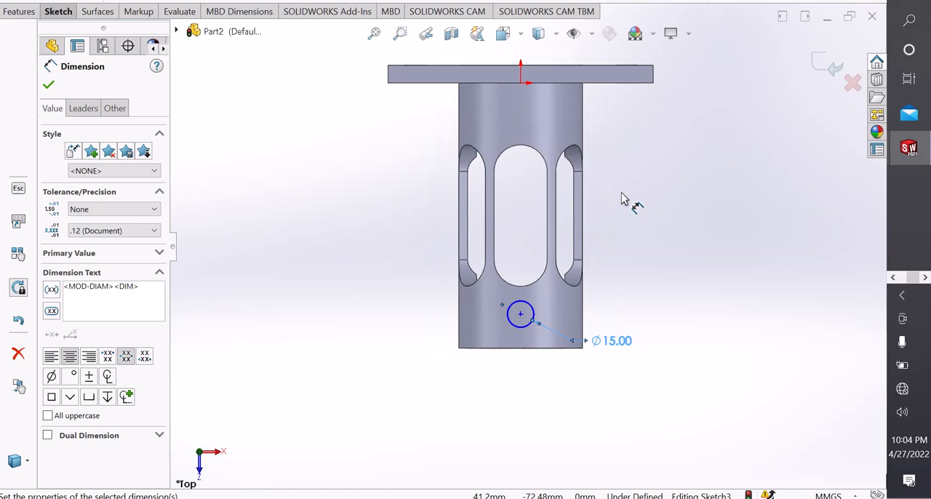
left_click(521, 83)
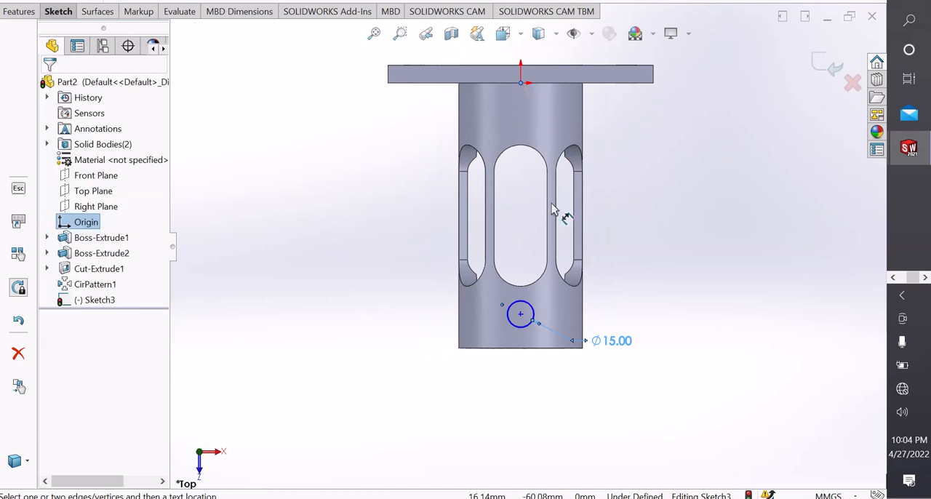
left_click(520, 314)
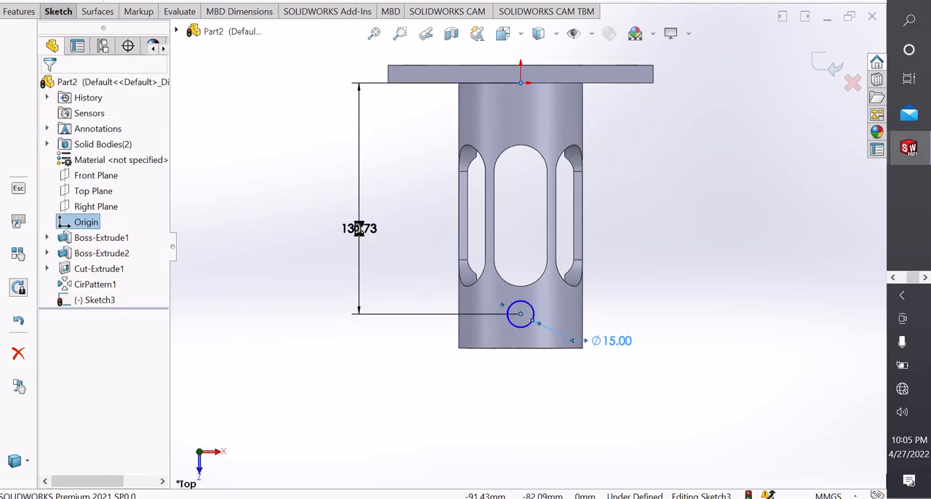
left_click(358, 228)
type("130")
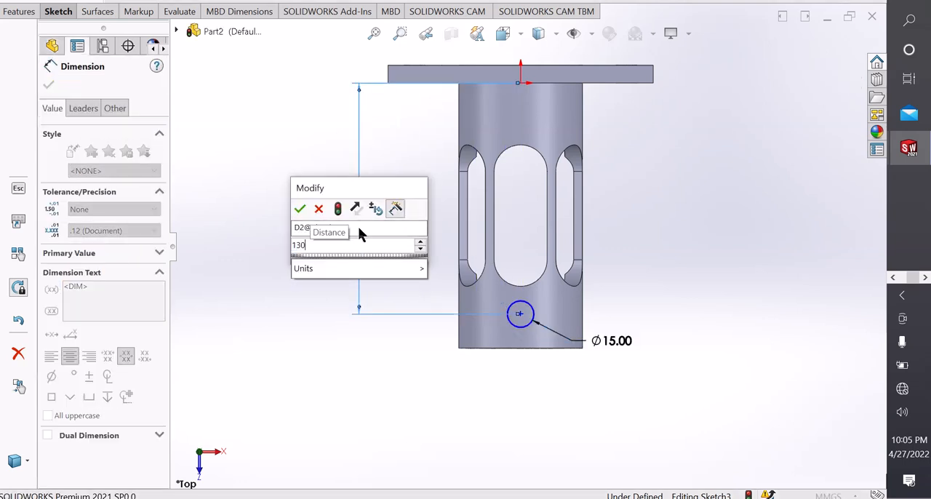
key("Return")
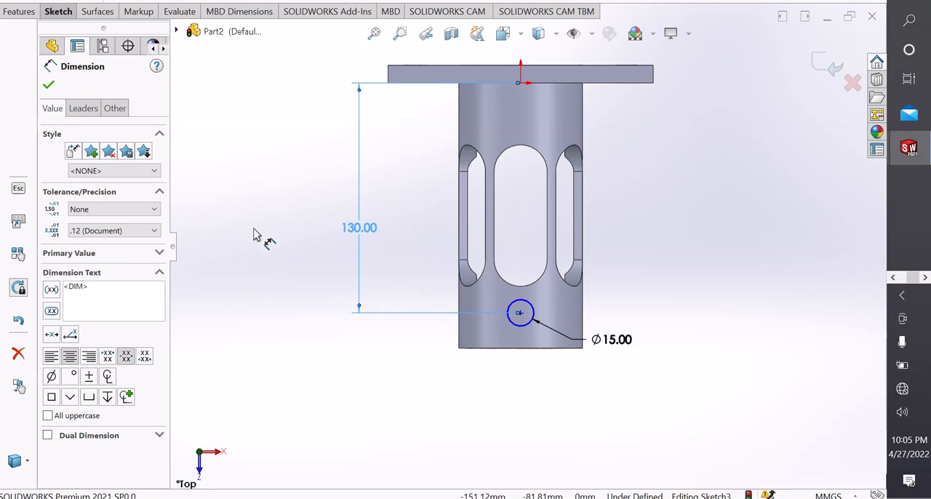
left_click(255, 234)
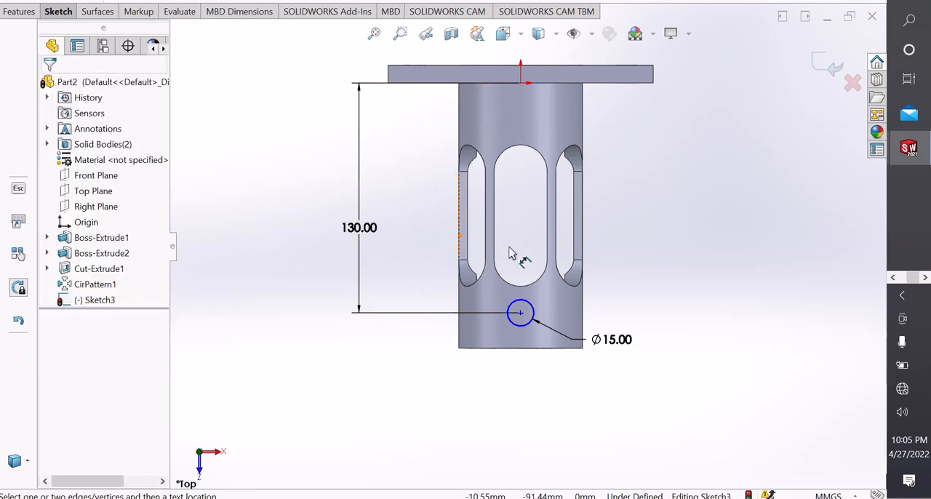
right_click(397, 158)
left_click(426, 197)
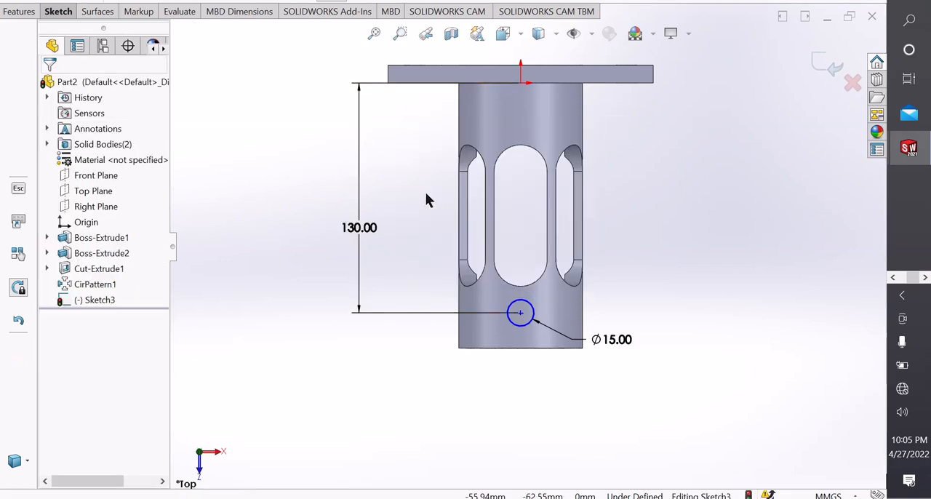
Add a vertical relation between the origin and the centre of the 15 mm circle.
left_click(522, 85)
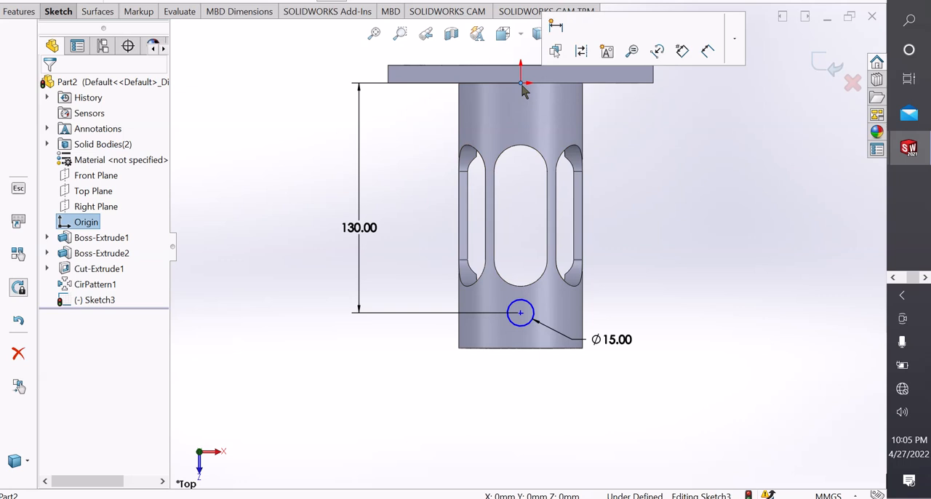
left_click(521, 314, "ctrl")
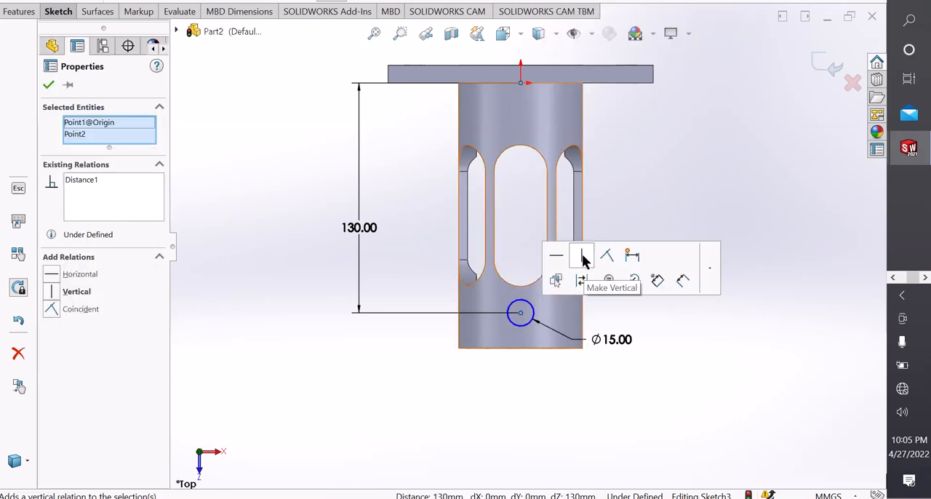
left_click(584, 256)
left_click(621, 178)
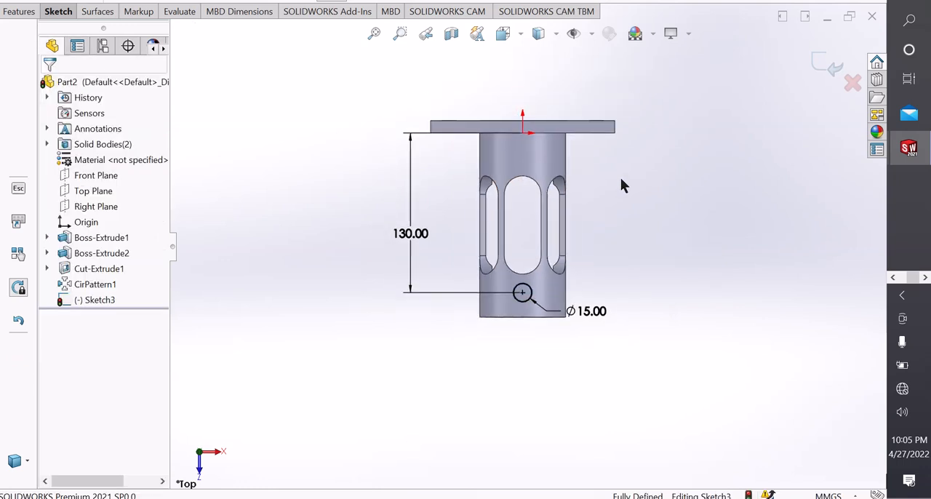
Extrude-cut the 15 mm circle through the tube wall on both sides using Through All - Both.
left_click(19, 11)
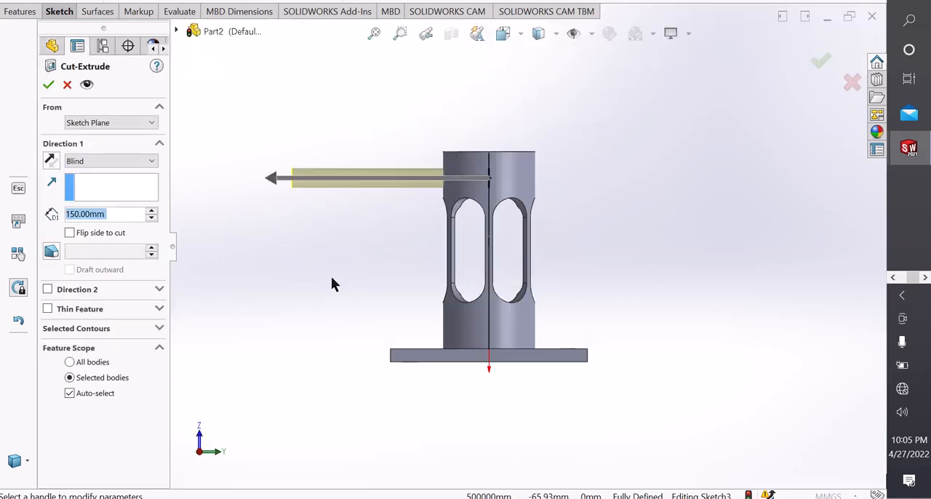
middle_click_drag(331, 283, 322, 311)
left_click(82, 163)
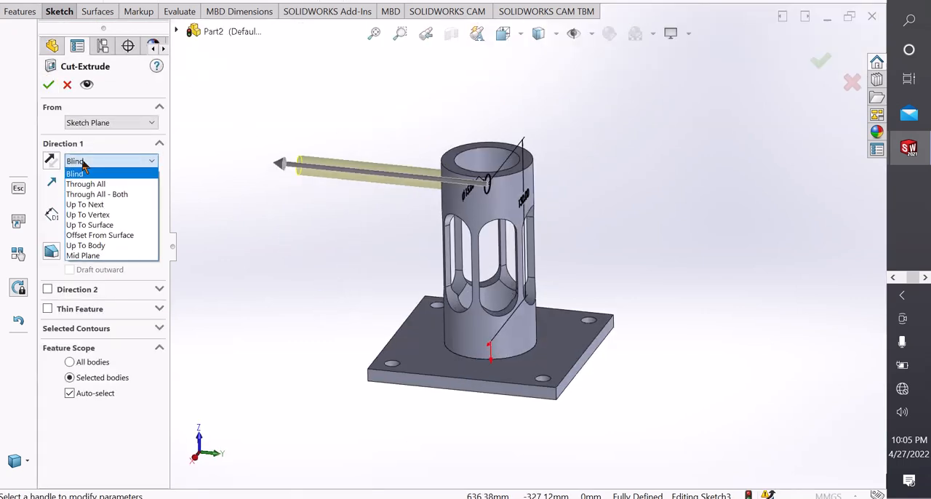
left_click(93, 191)
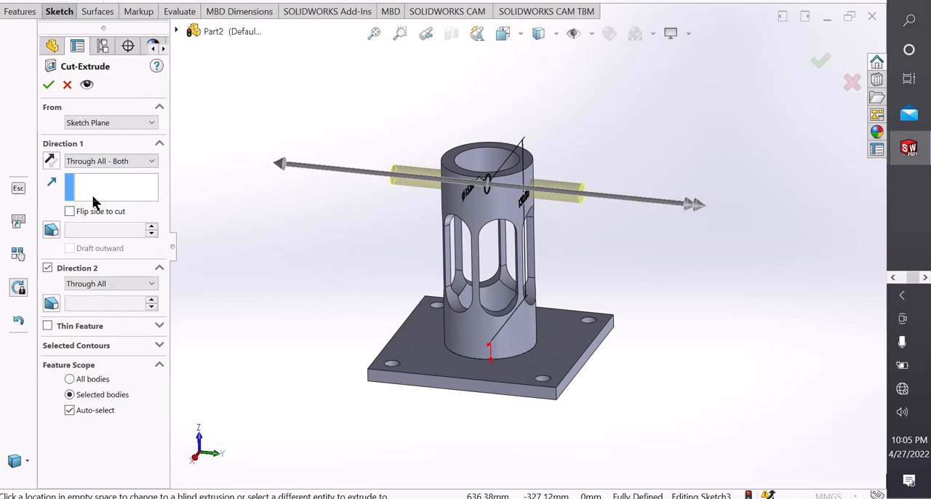
left_click(48, 86)
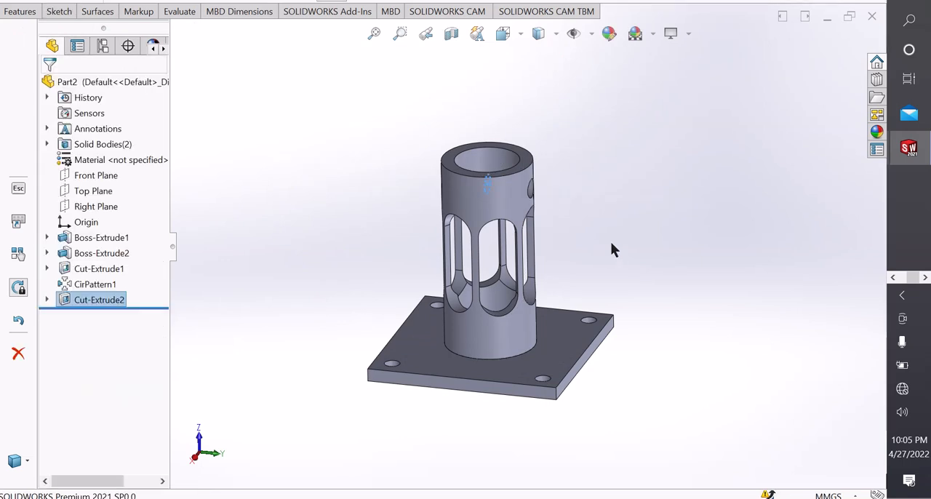
Circular-pattern both 15 mm hole faces around the tube's outer end edge as 8 equally spaced instances over 360 degrees.
middle_click_drag(610, 241, 557, 243)
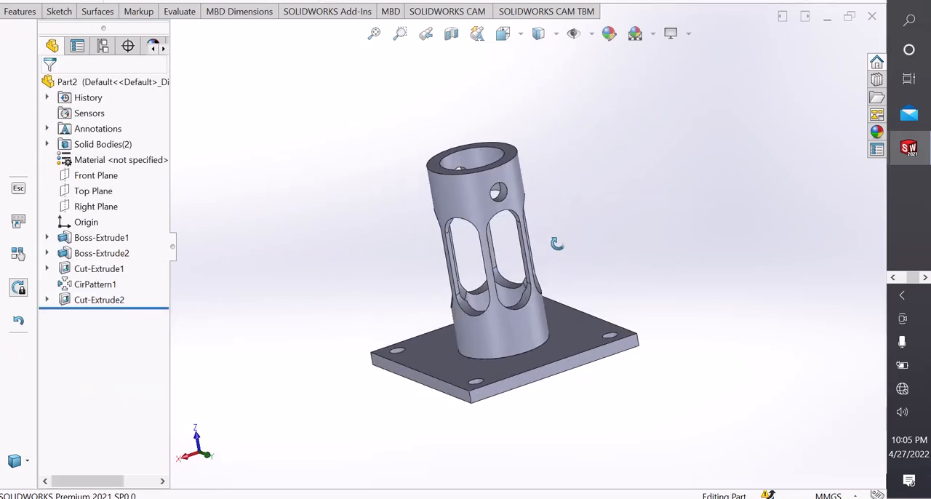
scroll(482, 197, "down", 4)
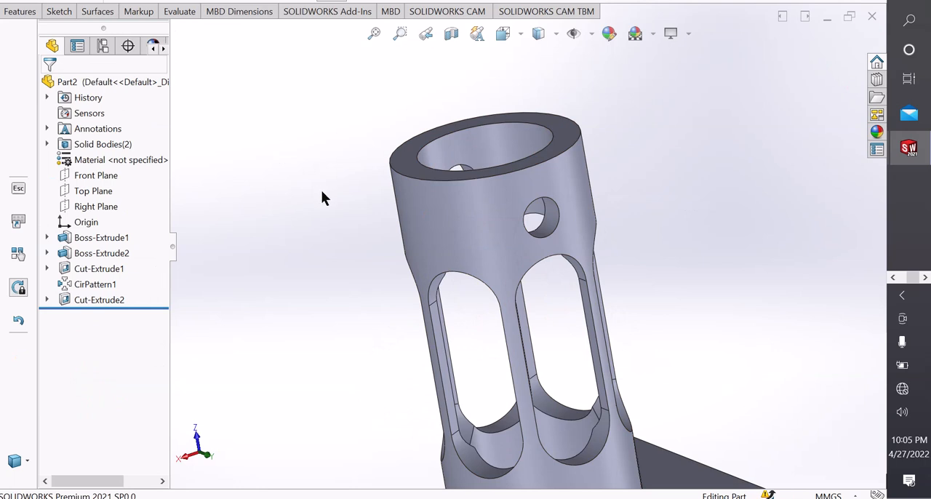
middle_click_drag(322, 198, 494, 222)
left_click(471, 185)
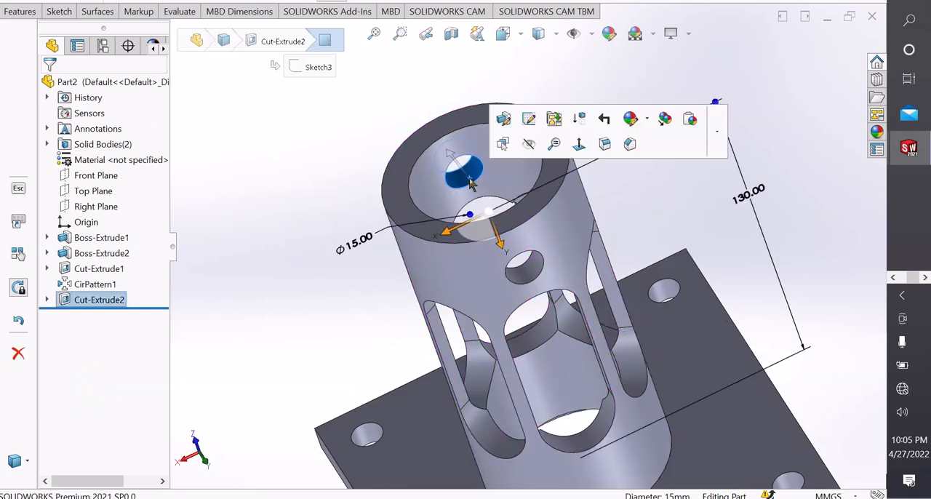
left_click(530, 280, "ctrl")
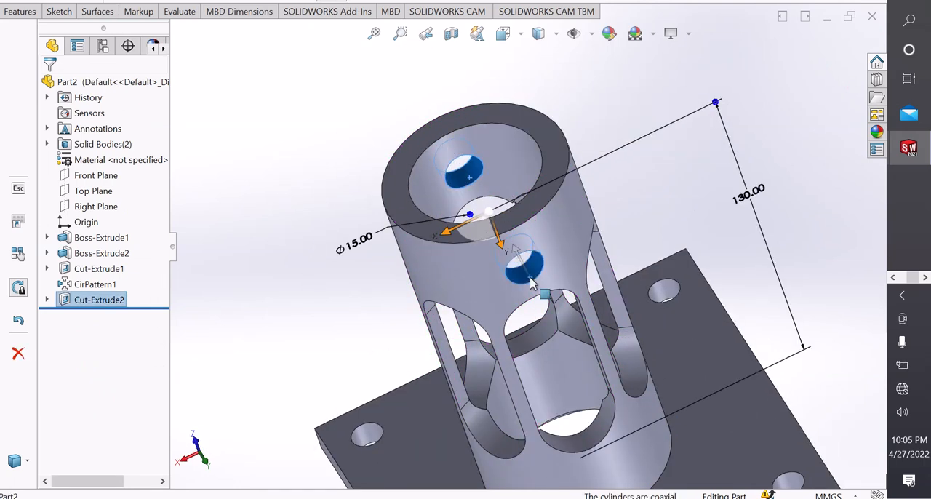
left_click(29, 10)
left_click(406, 70)
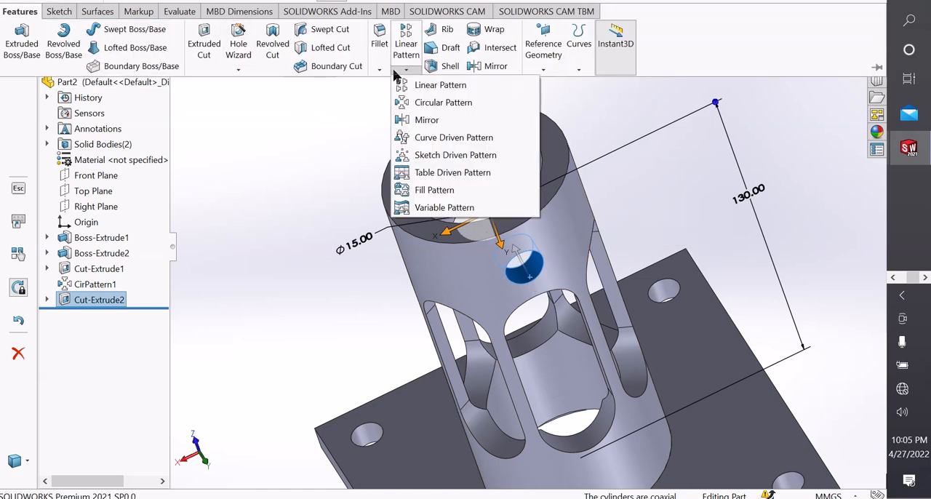
left_click(420, 104)
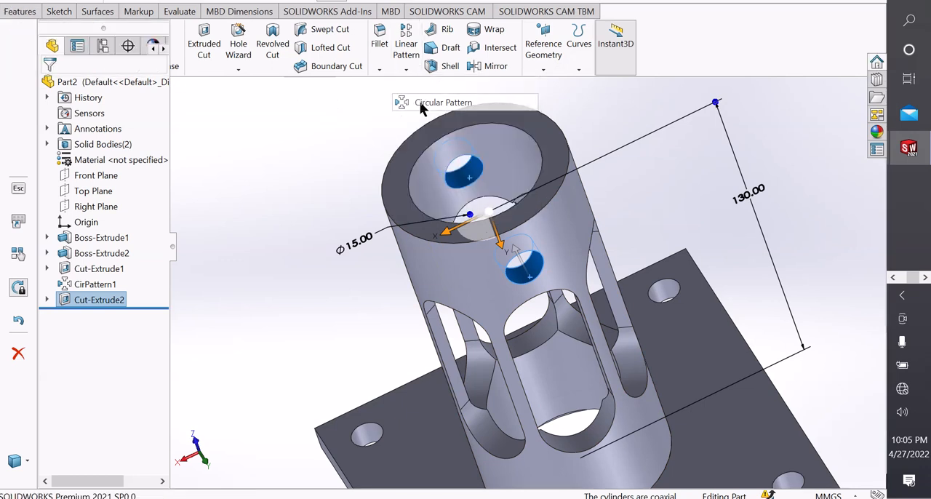
left_click(427, 245)
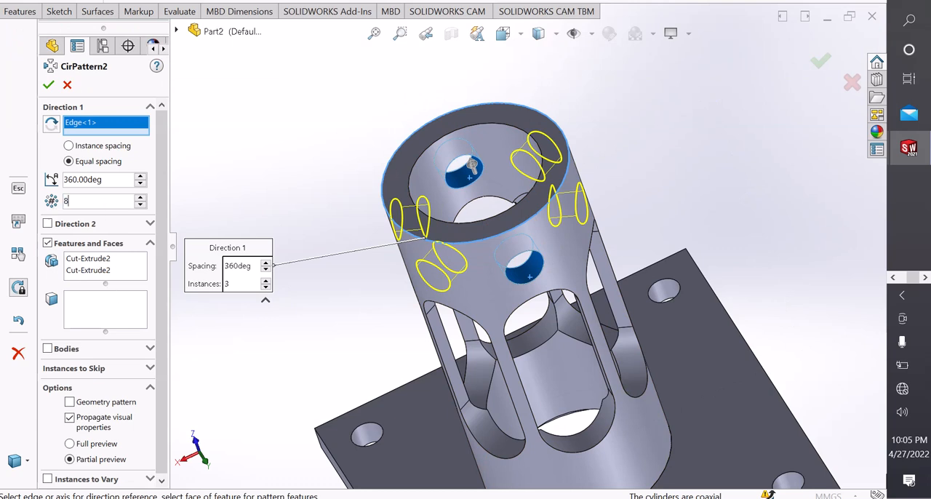
key("Return")
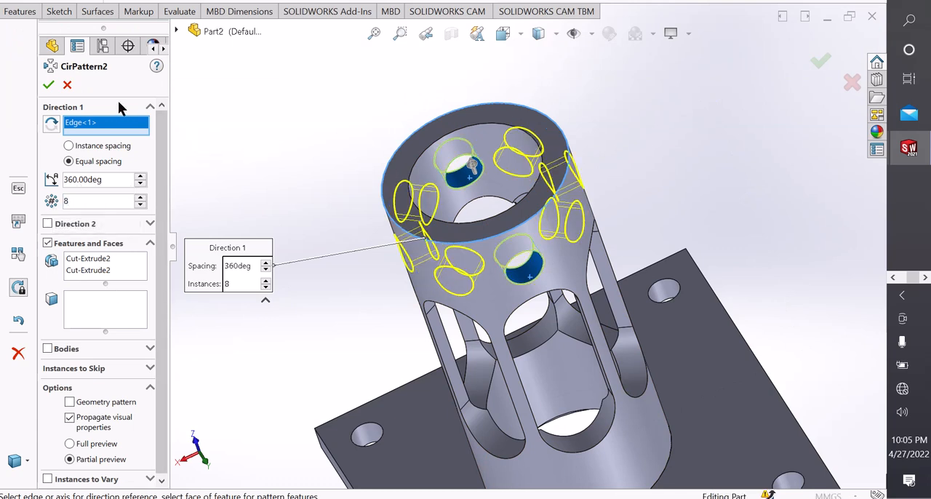
left_click(49, 86)
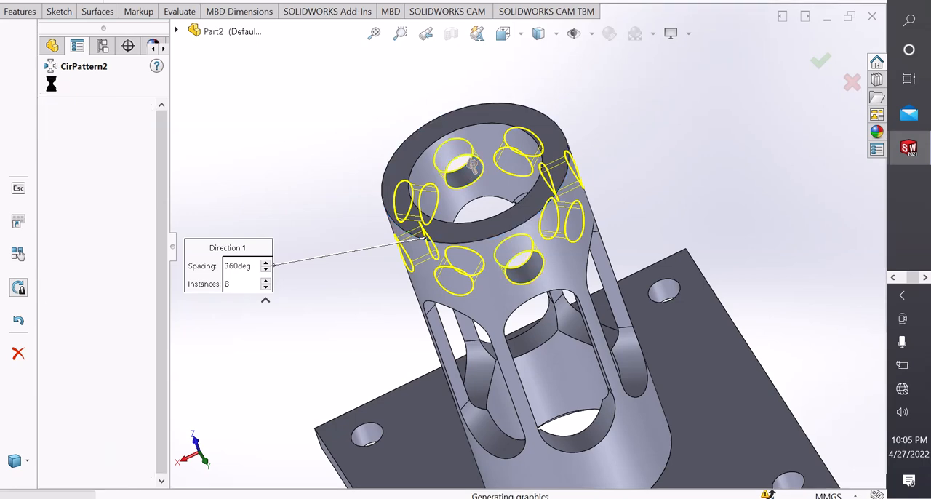
Inspect the patterned holes and check the shape of the tube's free end in the reference drawing.
scroll(363, 216, "up", 3)
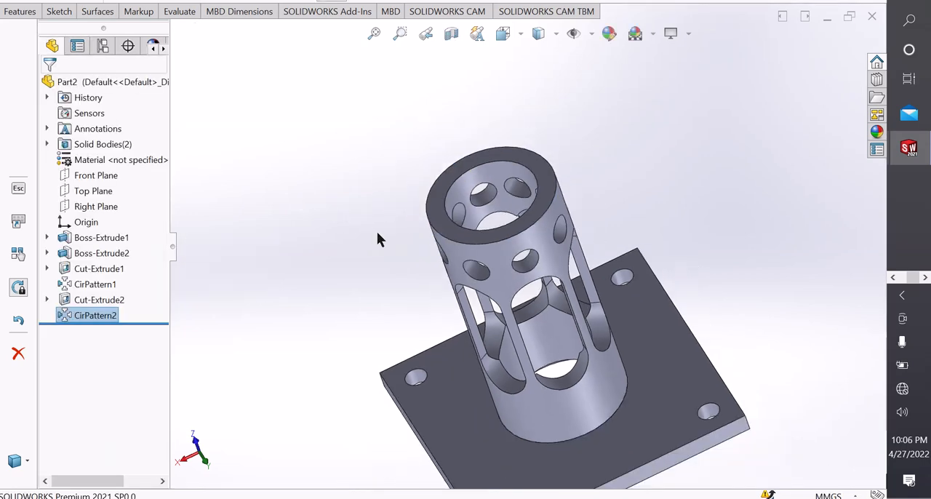
middle_click_drag(377, 234, 486, 275)
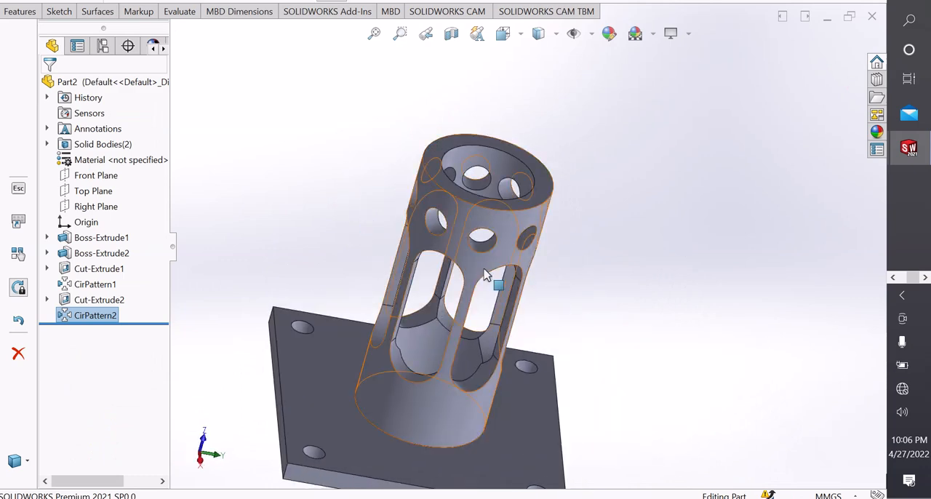
key("ctrl+7")
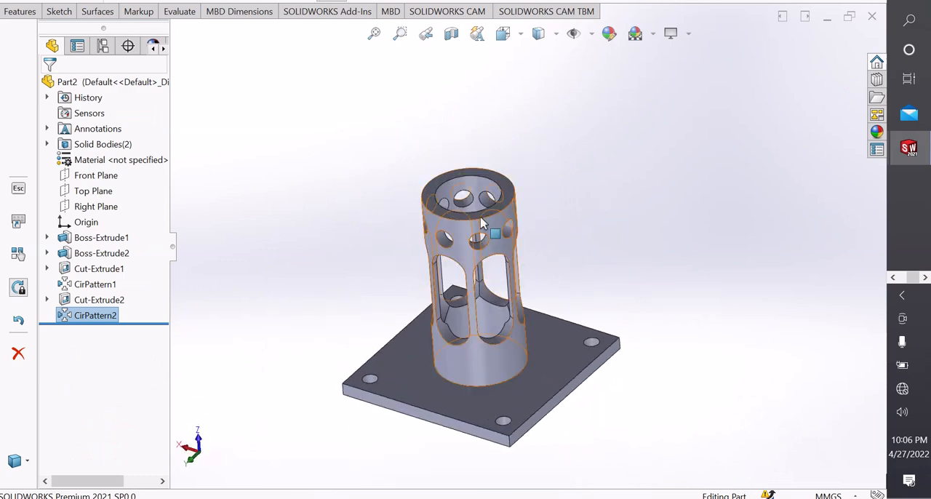
scroll(482, 224, "down", 5)
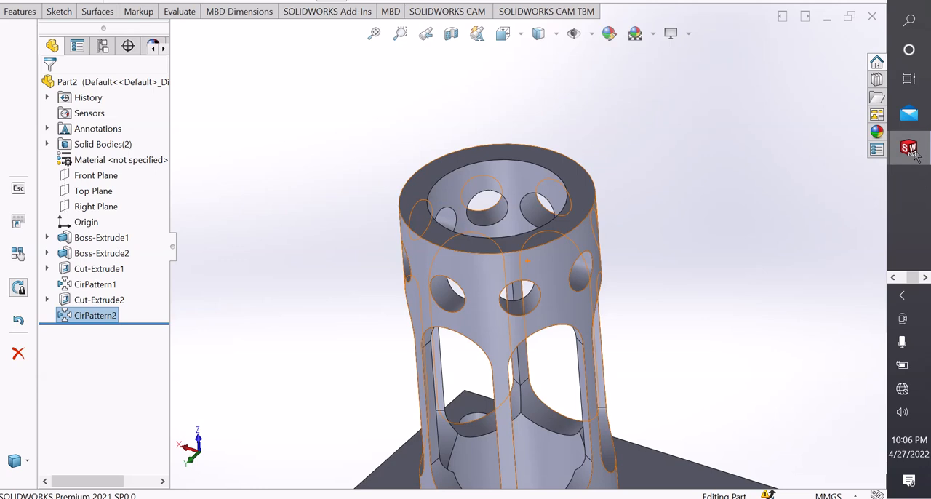
mouse_move(915, 154)
left_click(815, 125)
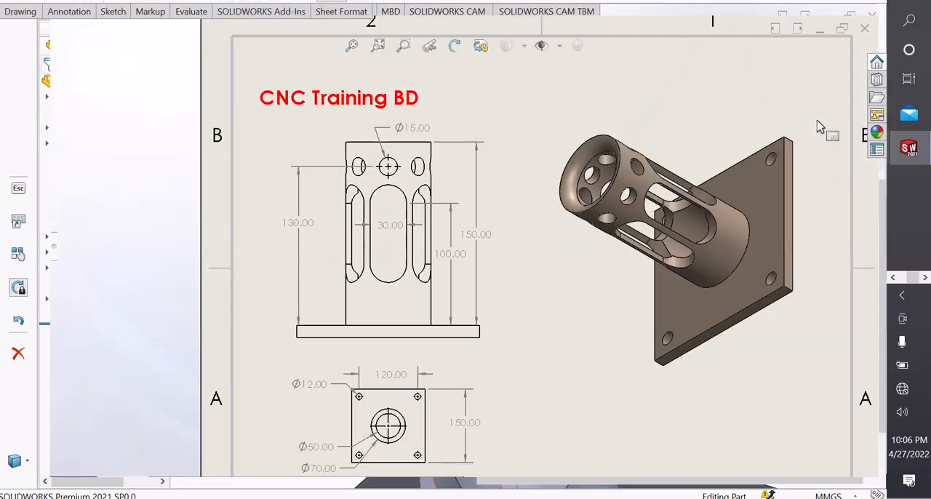
scroll(471, 324, "up", 3)
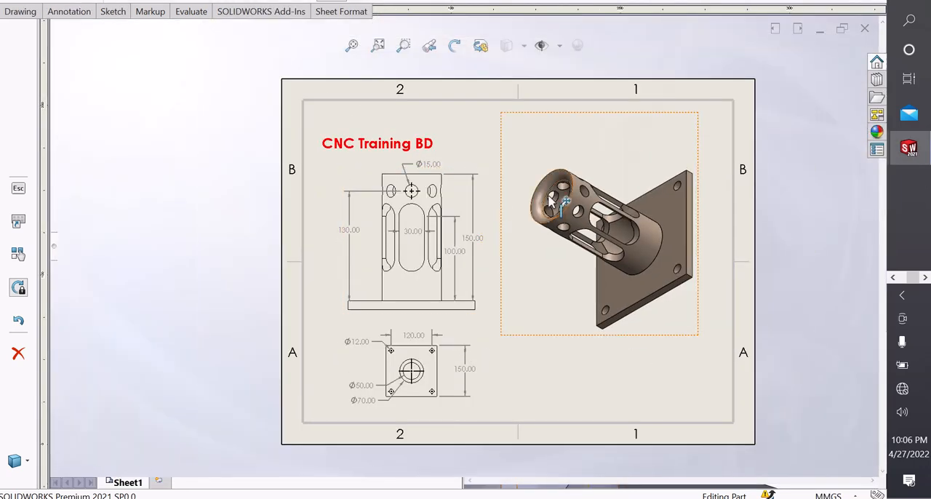
scroll(542, 218, "down", 6)
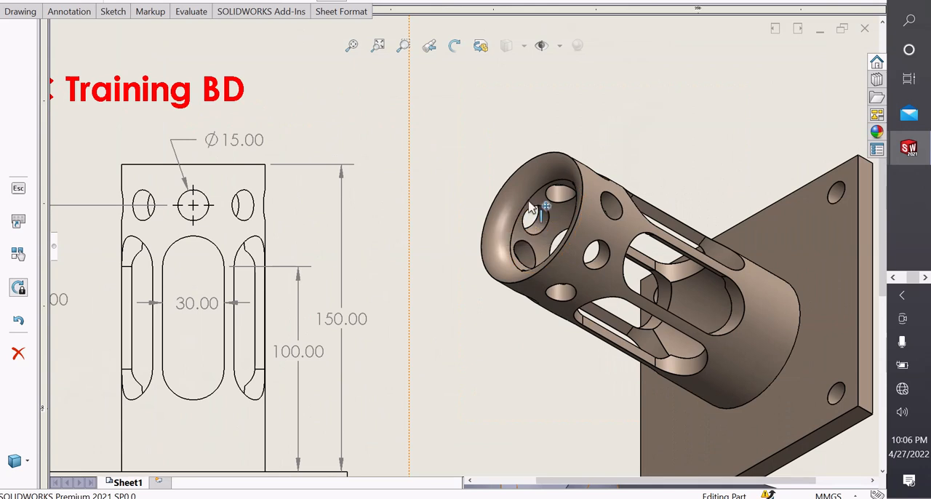
scroll(500, 208, "down", 1)
scroll(500, 208, "up", 3)
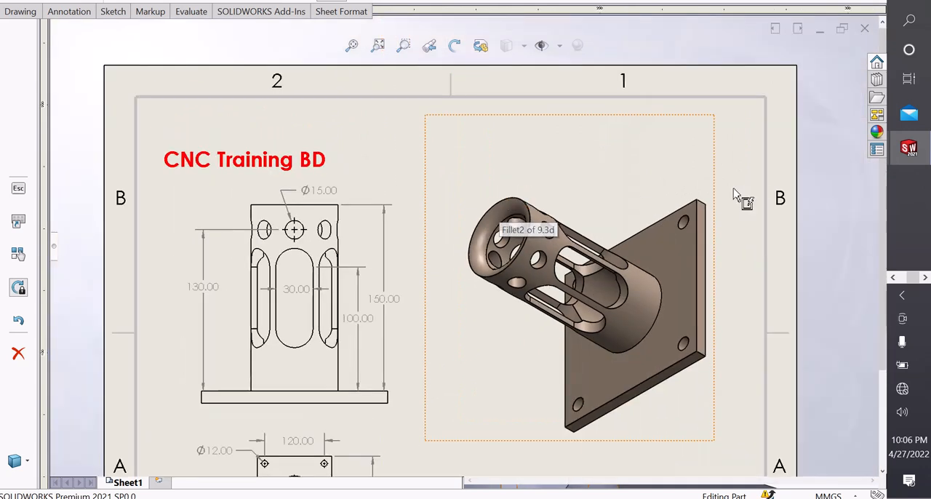
mouse_move(911, 149)
left_click(843, 205)
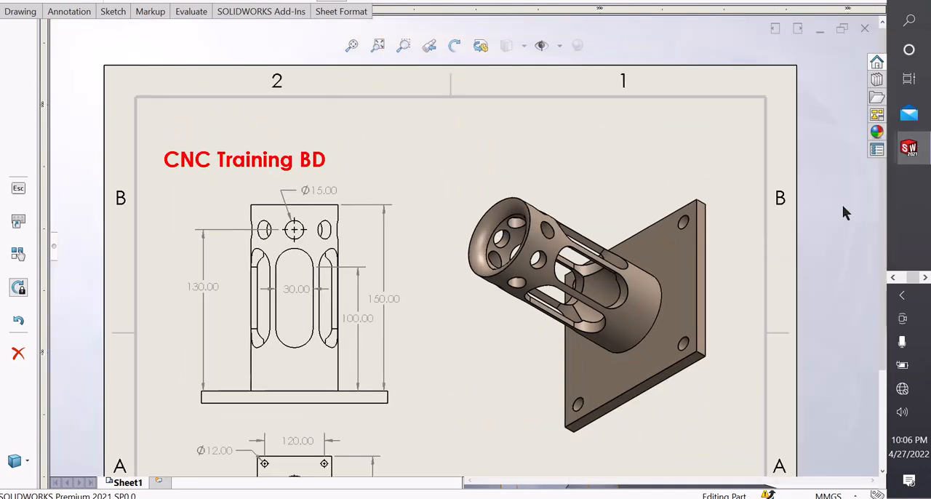
Fillet the inner circular edge at the tube's free end with a 10 mm radius.
scroll(458, 168, "down", 3)
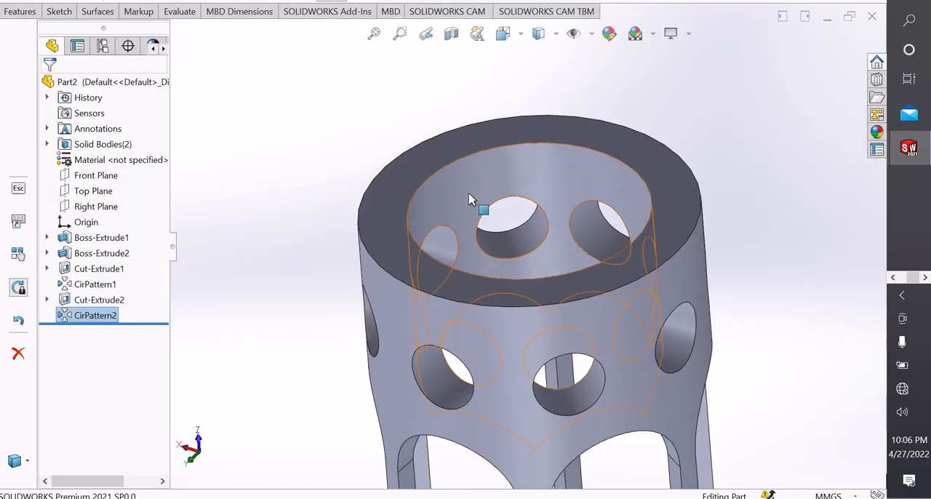
left_click(458, 166)
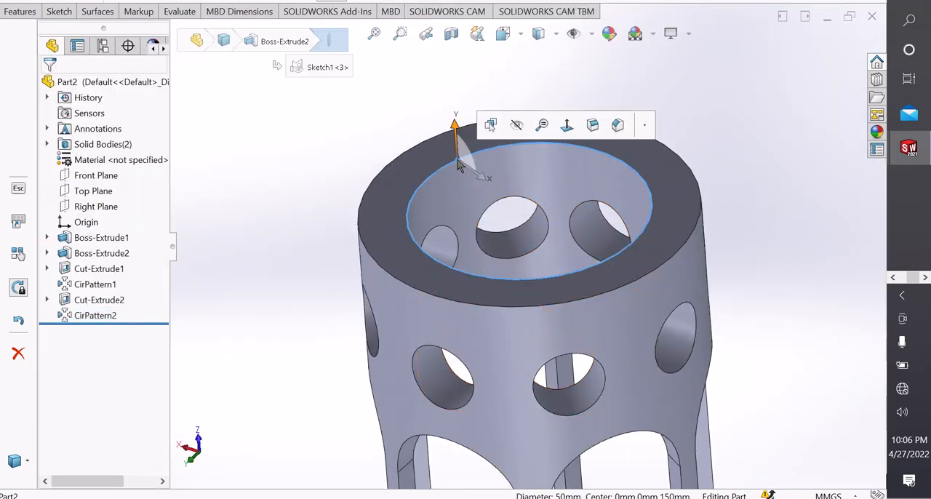
left_click(594, 124)
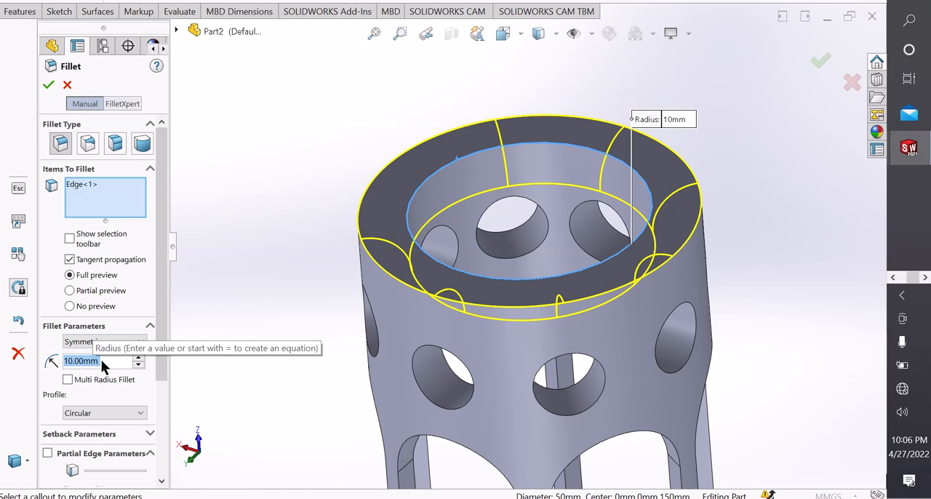
left_click(48, 85)
Look over the filleted part and set the scene background to Plain White.
scroll(259, 165, "up", 3)
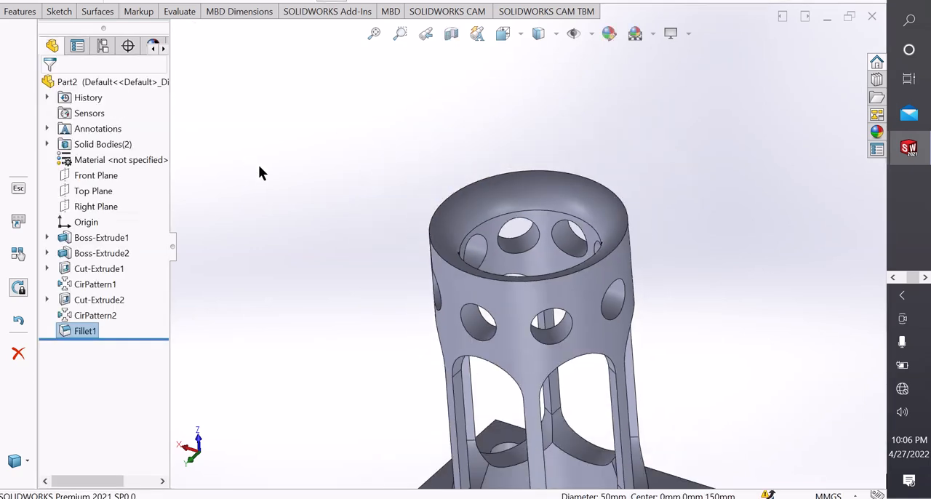
scroll(262, 175, "up", 2)
scroll(536, 387, "down", 2)
middle_click_drag(627, 255, 483, 306)
scroll(625, 276, "up", 1)
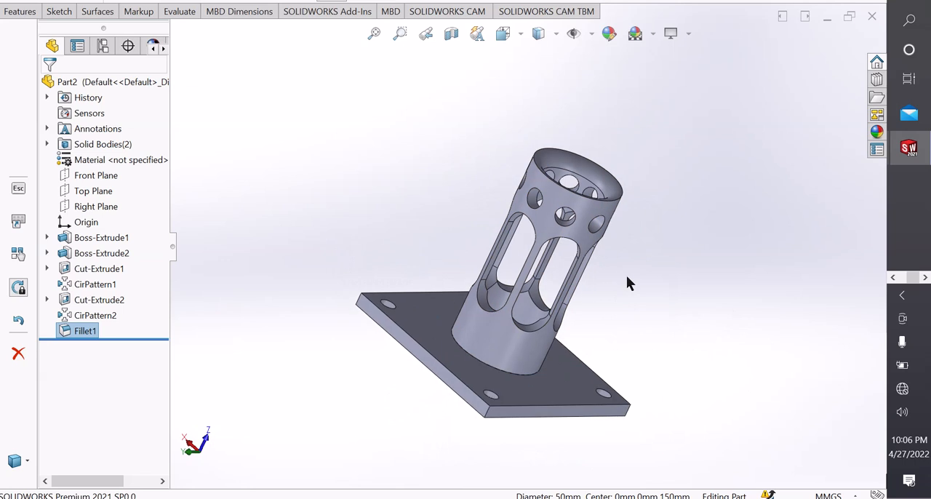
scroll(626, 275, "down", 1)
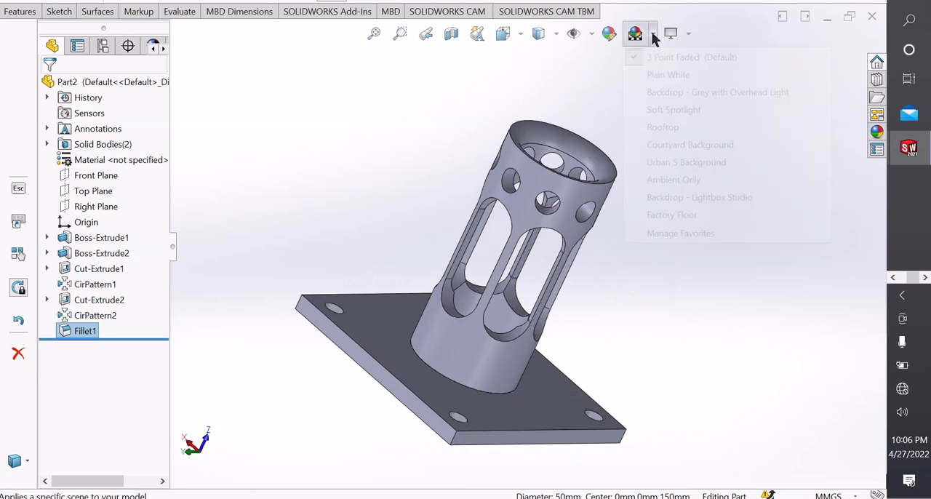
left_click(664, 76)
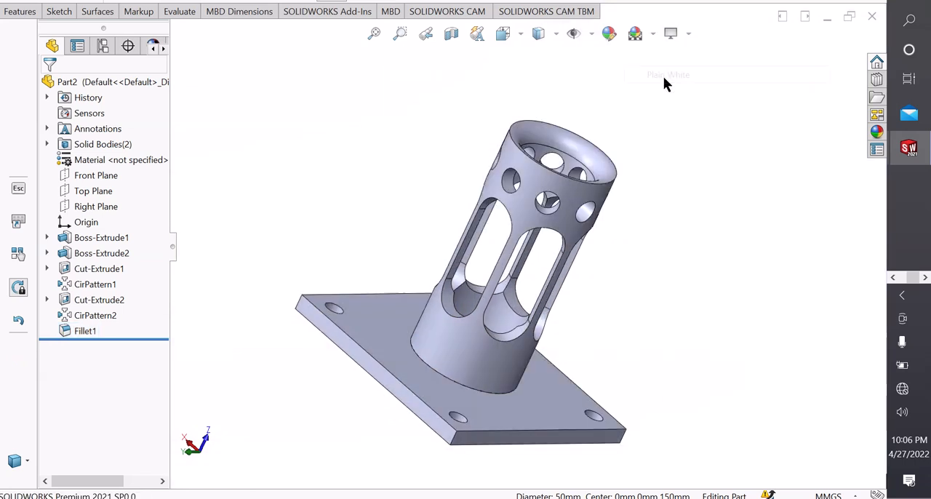
Open the appearance library and expand its appearances down to the metal categories.
scroll(680, 202, "up", 2)
middle_click_drag(680, 201, 568, 318)
left_click(518, 216)
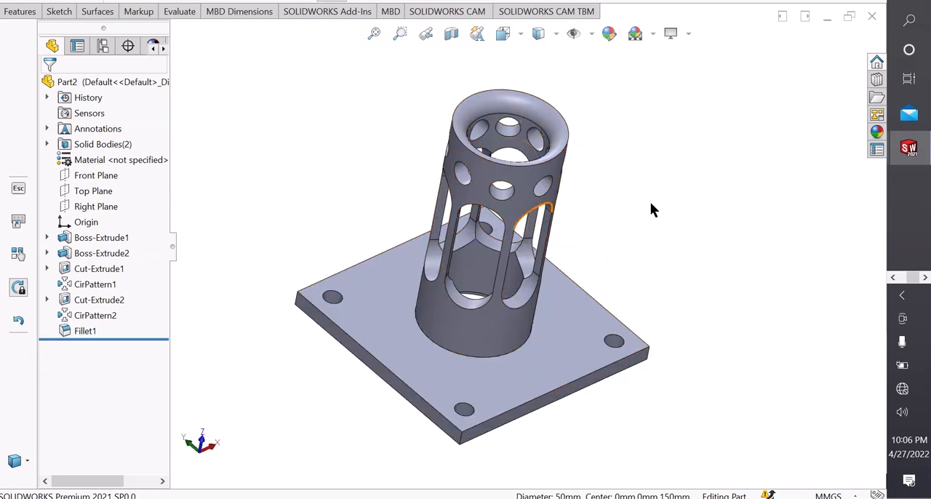
left_click(875, 133)
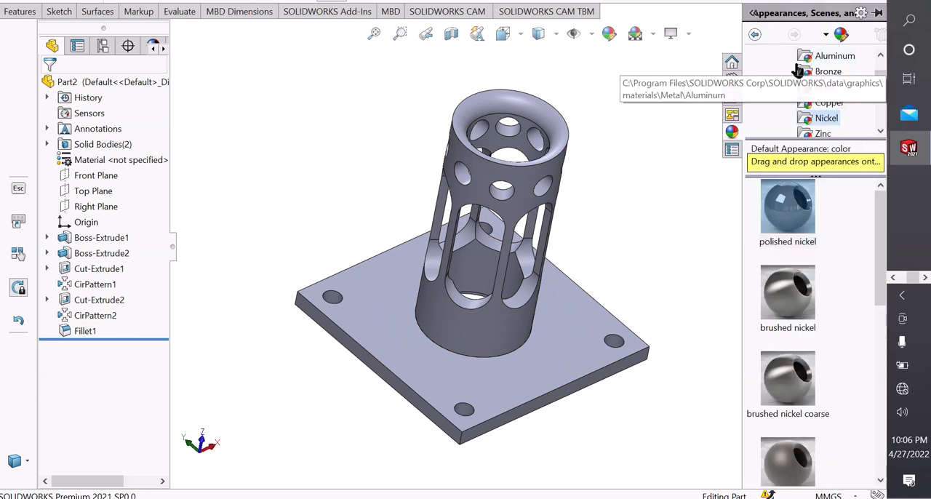
scroll(807, 73, "up", 3)
left_click(754, 57)
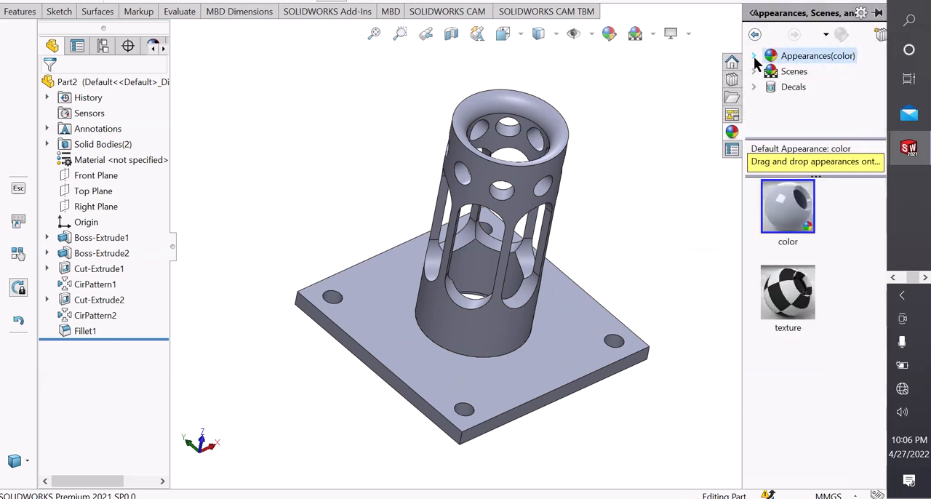
left_click(754, 59)
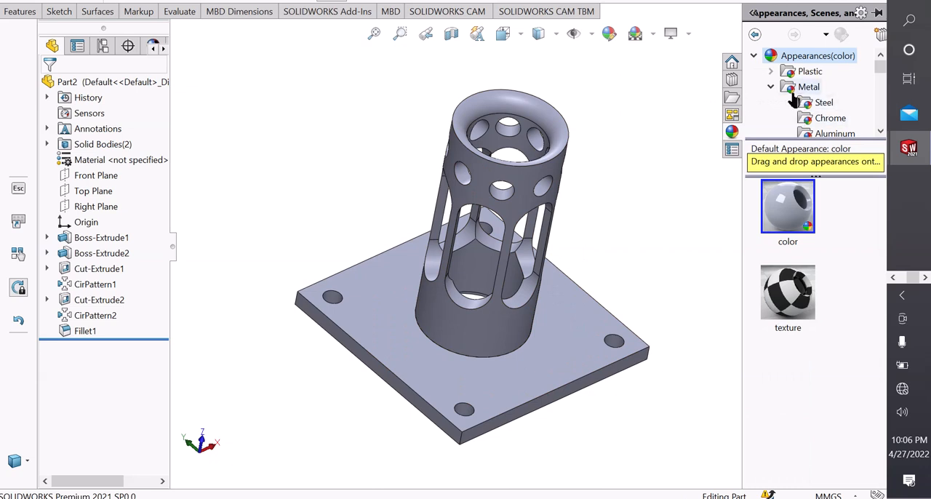
scroll(793, 101, "down", 1)
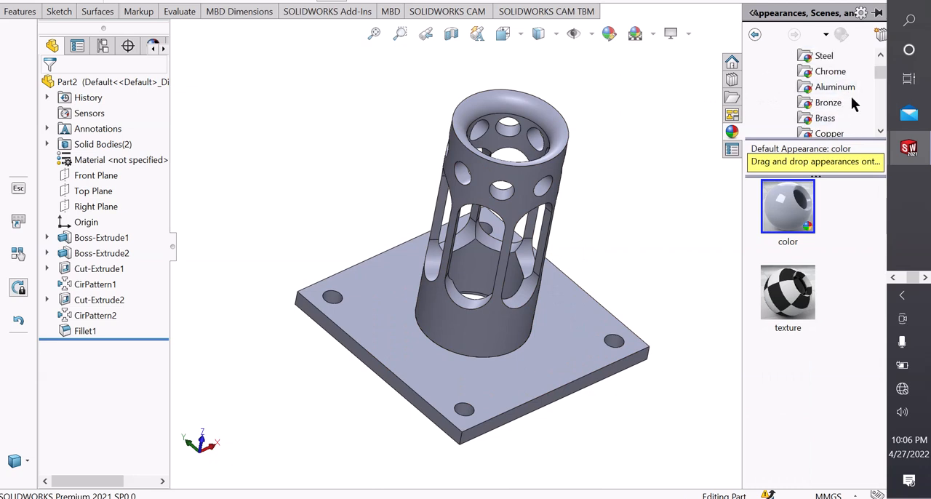
scroll(830, 120, "down", 2)
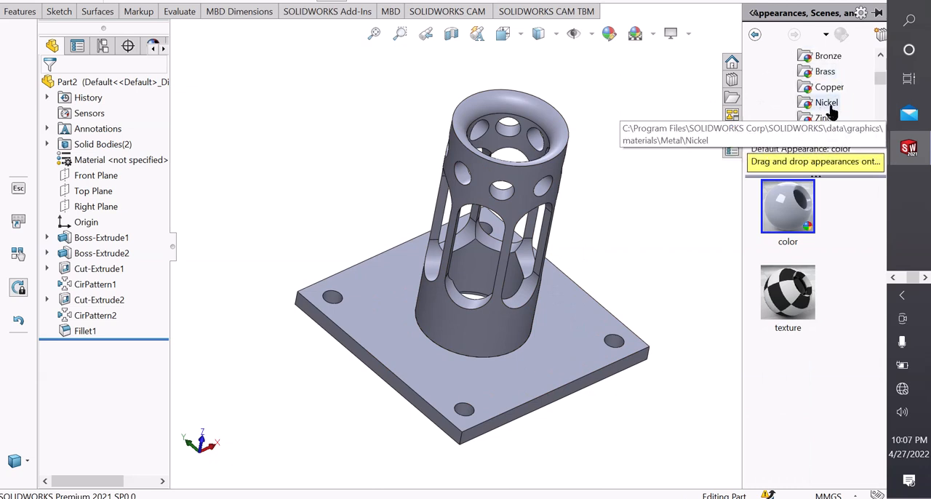
Apply the sandblasted iron appearance from the Iron category to the whole part.
left_click(821, 104)
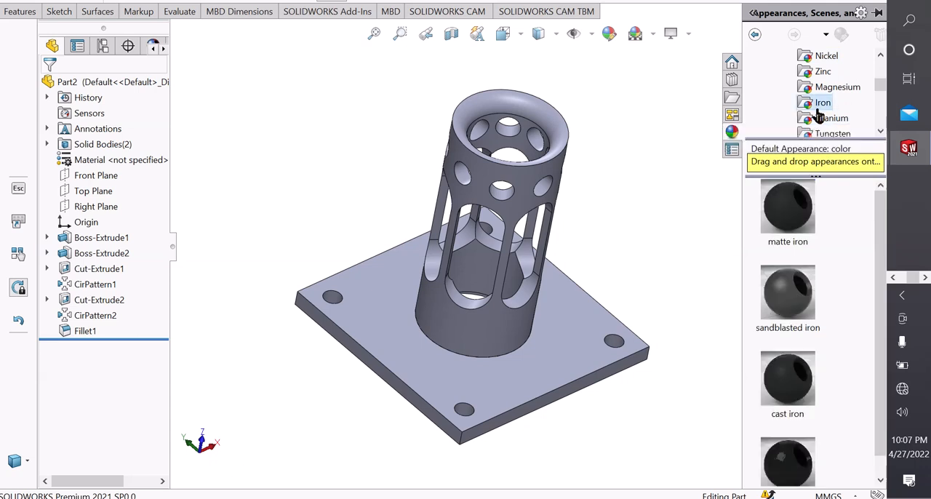
scroll(835, 276, "down", 1)
double_click(798, 290)
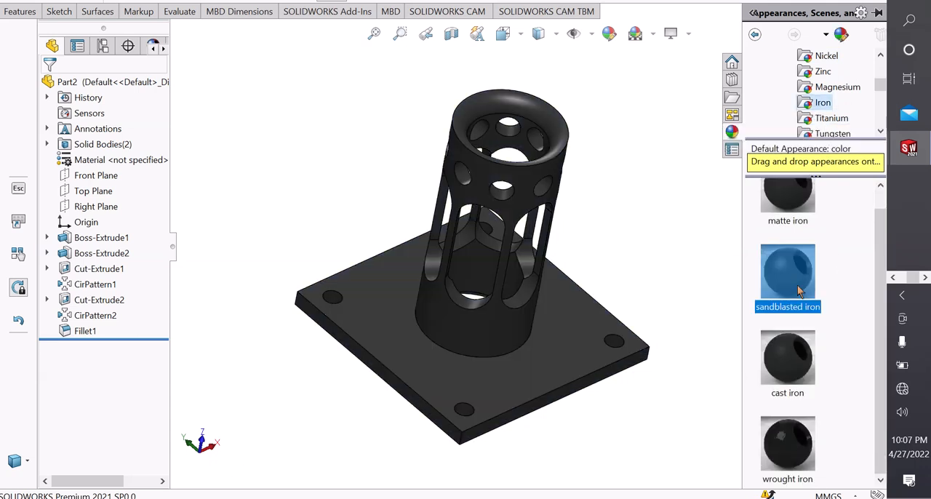
Apply the brushed titanium appearance from the Titanium category to the whole part and close the appearance library.
left_click(814, 123)
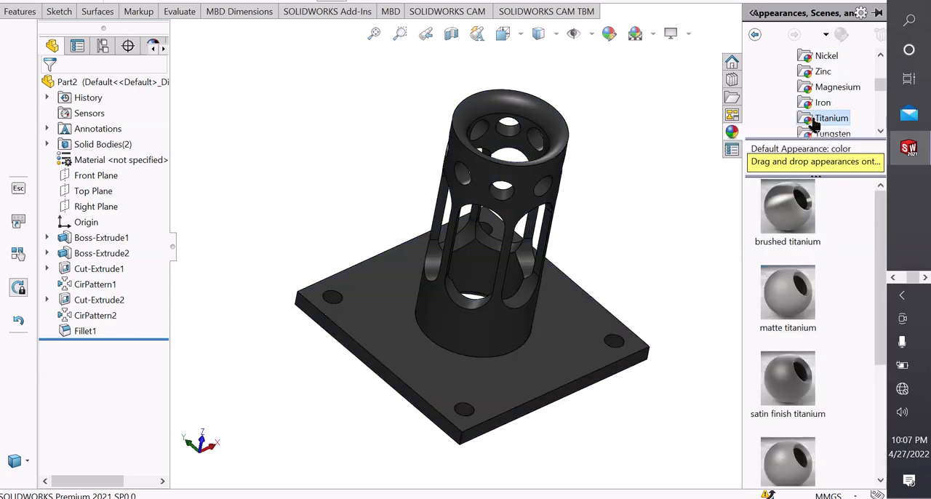
double_click(785, 209)
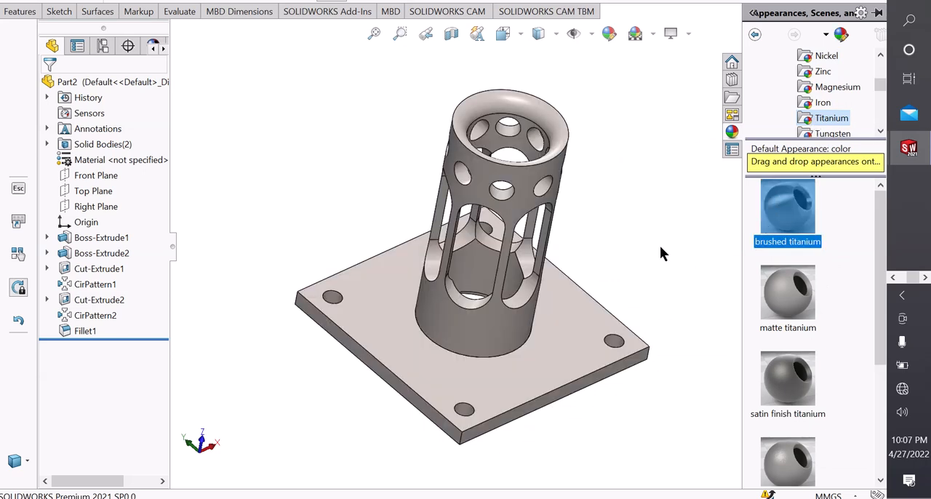
mouse_move(661, 252)
middle_mouse_down()
mouse_move(536, 307)
mouse_move(623, 295)
mouse_move(620, 191)
mouse_move(497, 181)
mouse_move(465, 232)
mouse_move(547, 216)
middle_mouse_up()
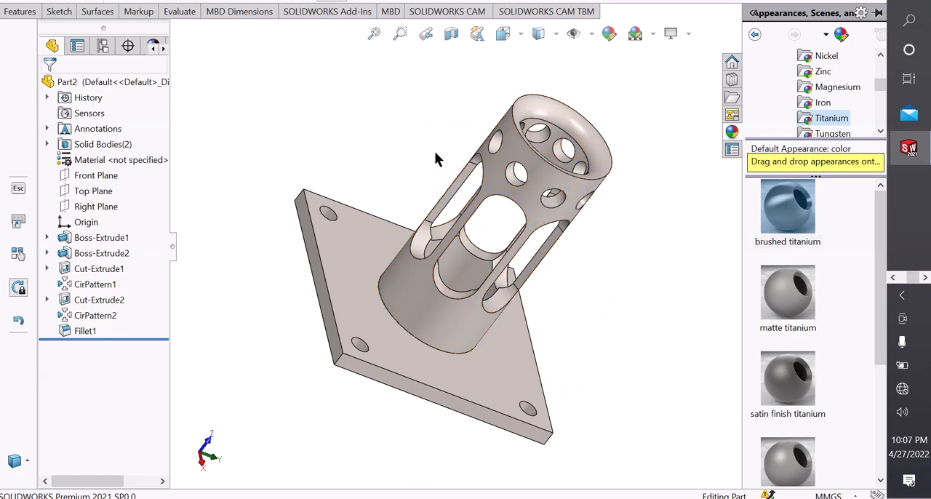
left_click(309, 119)
Inspect the finished slotted tube and base plate from several angles, checking the holes, slots and end fillet.
scroll(382, 171, "up", 2)
scroll(534, 252, "down", 5)
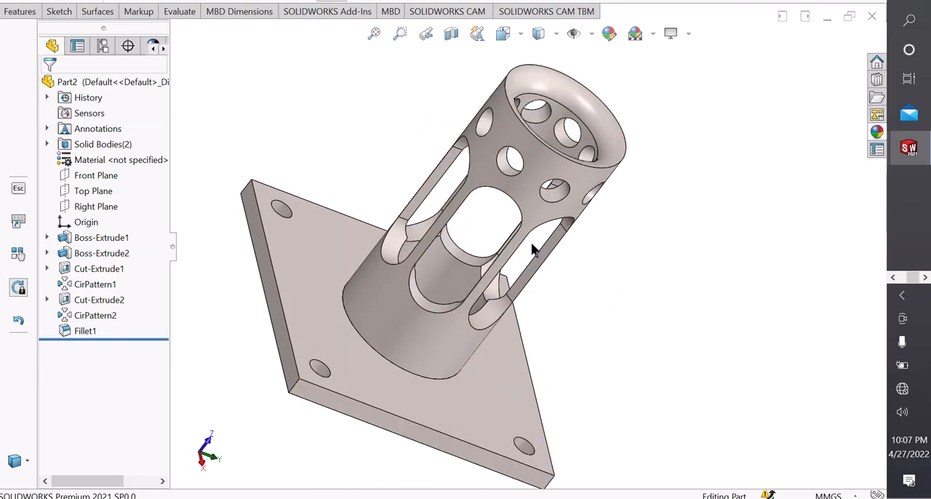
middle_click_drag(635, 240, 520, 226)
scroll(631, 256, "up", 2)
scroll(527, 218, "down", 3)
scroll(553, 193, "up", 2)
middle_click_drag(565, 178, 571, 304)
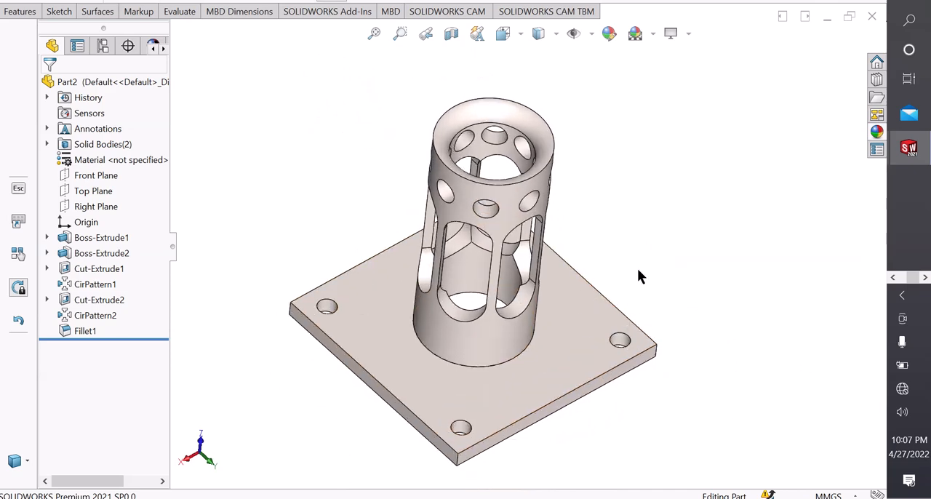
middle_click_drag(582, 196, 509, 436)
scroll(463, 304, "down", 2)
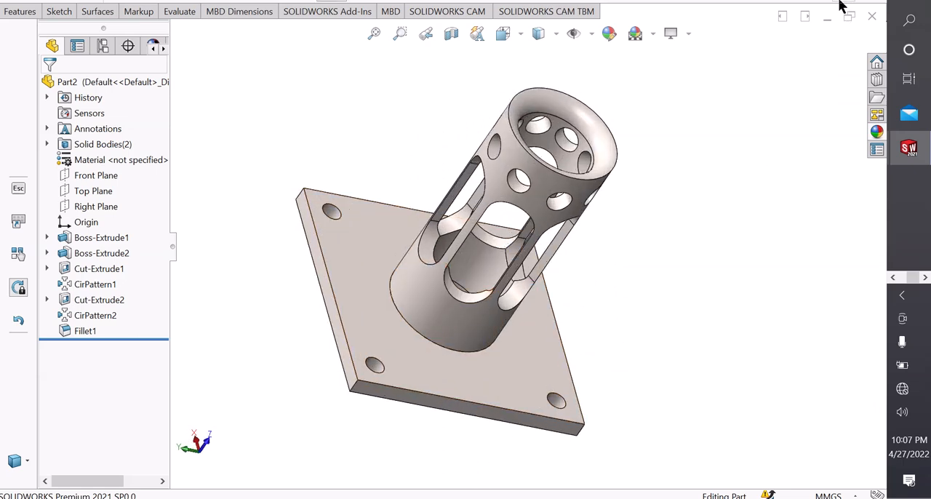